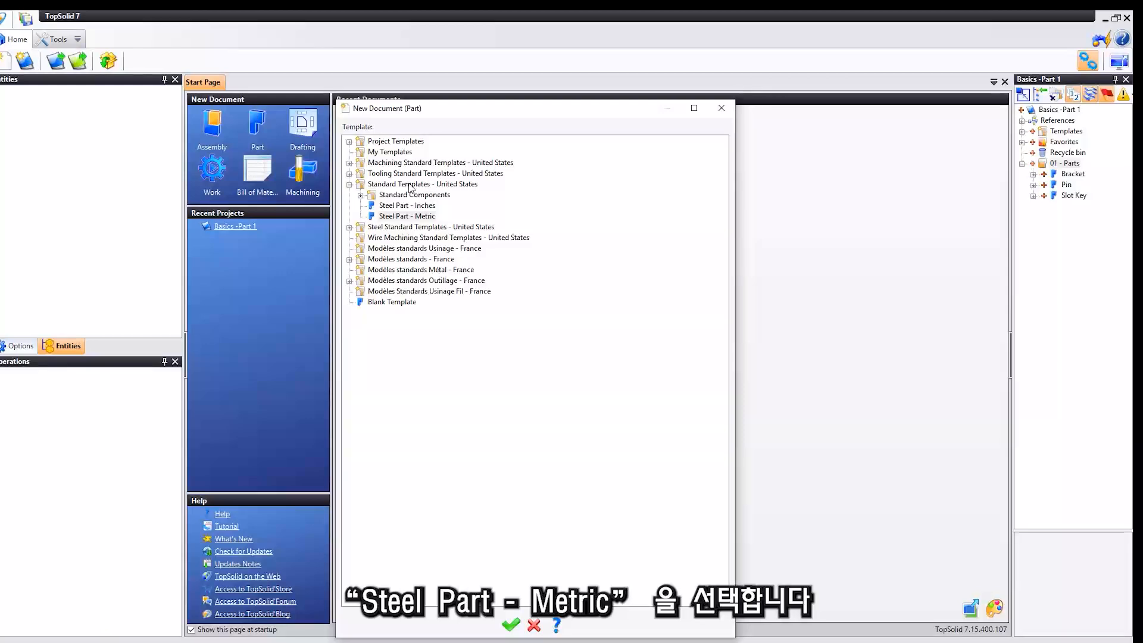
Create a new part document from the Steel Part - Metric template in Standard Templates - United States.
{"action": "left_click", "coordinate": [416, 184]}
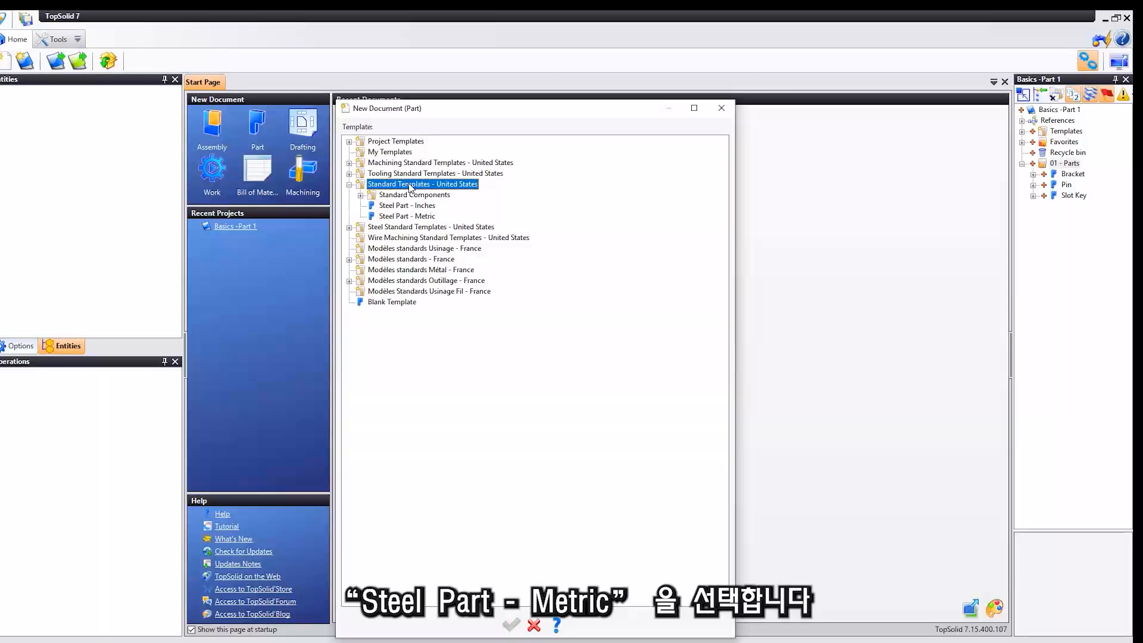
{"action": "left_click", "coordinate": [417, 216]}
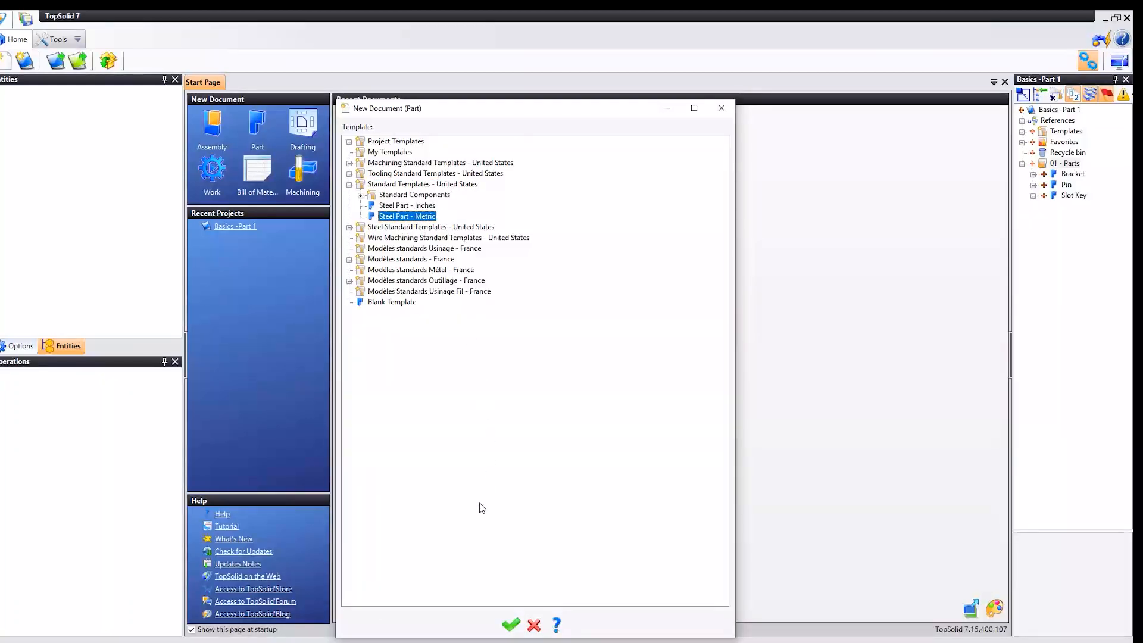
{"action": "left_click", "coordinate": [511, 627]}
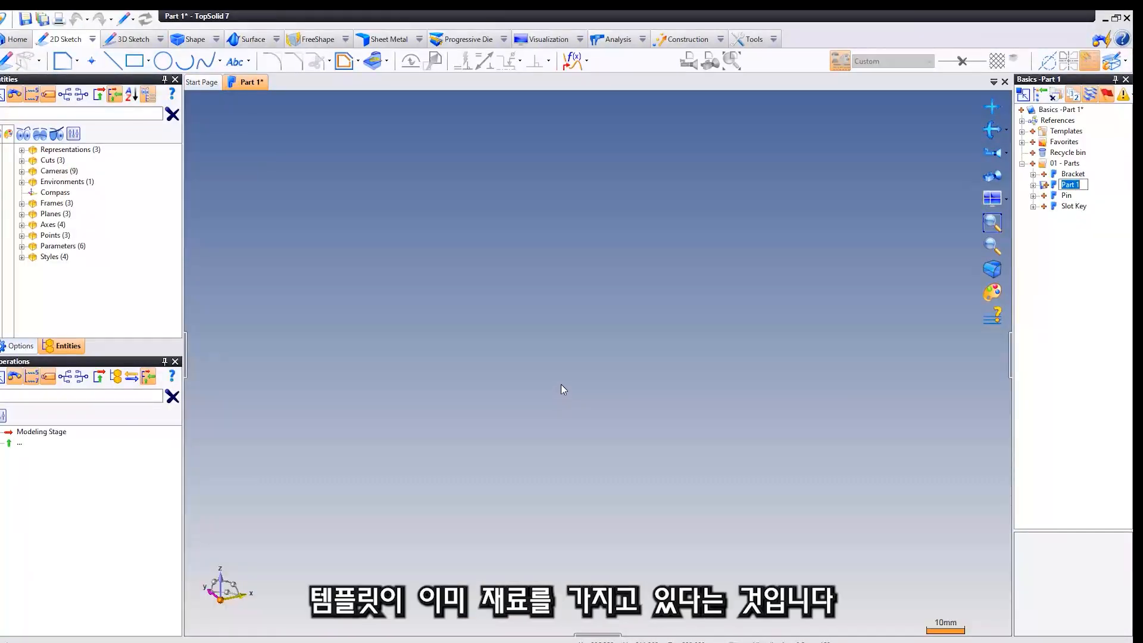
Review the part's material and coating settings and its physical properties management without changing anything.
{"action": "left_click", "coordinate": [750, 41]}
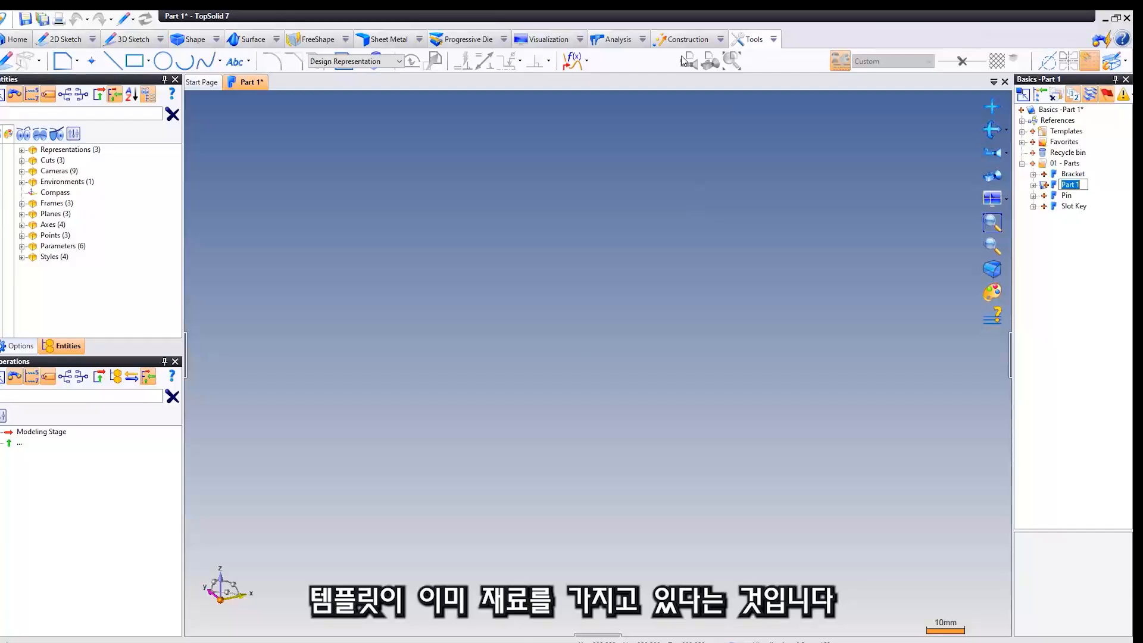
{"action": "left_click", "coordinate": [107, 62]}
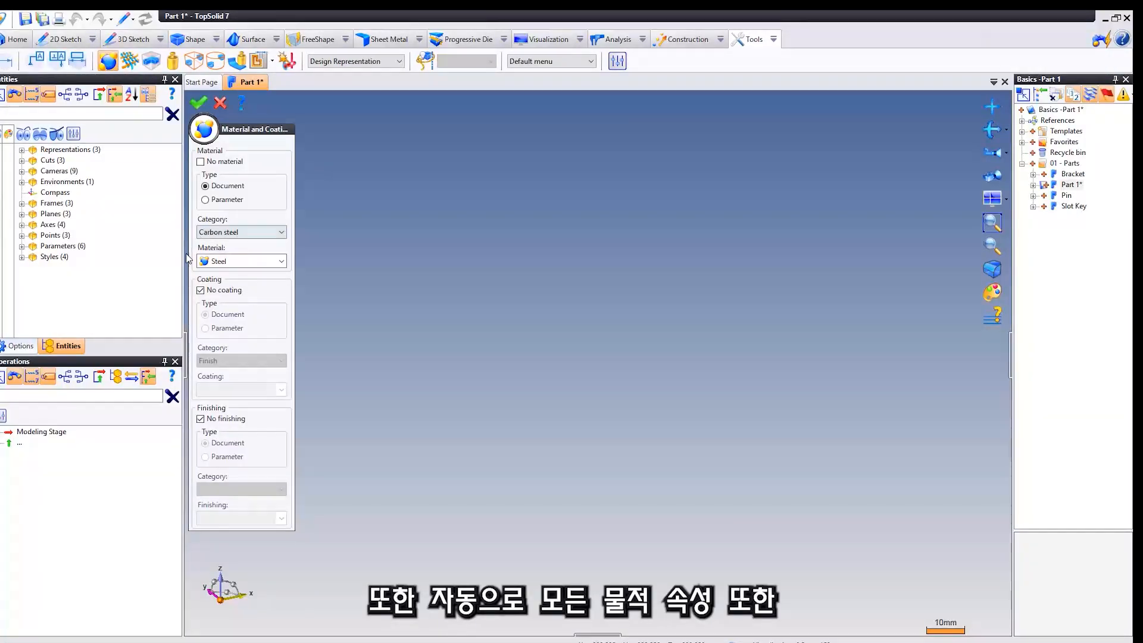
{"action": "left_click", "coordinate": [221, 103]}
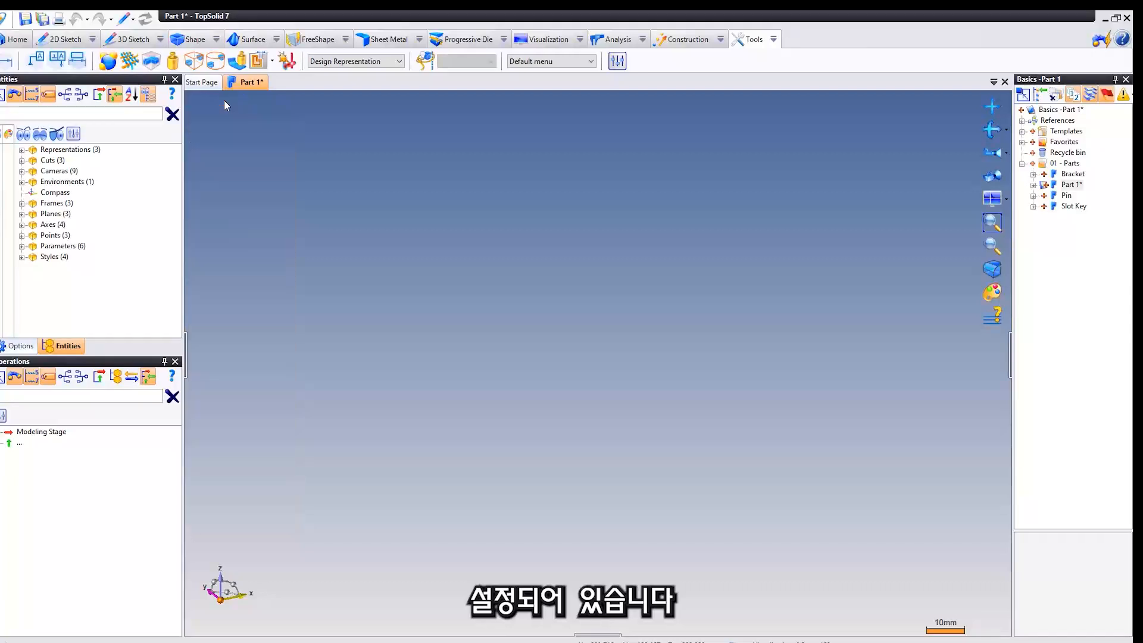
{"action": "left_click", "coordinate": [173, 62]}
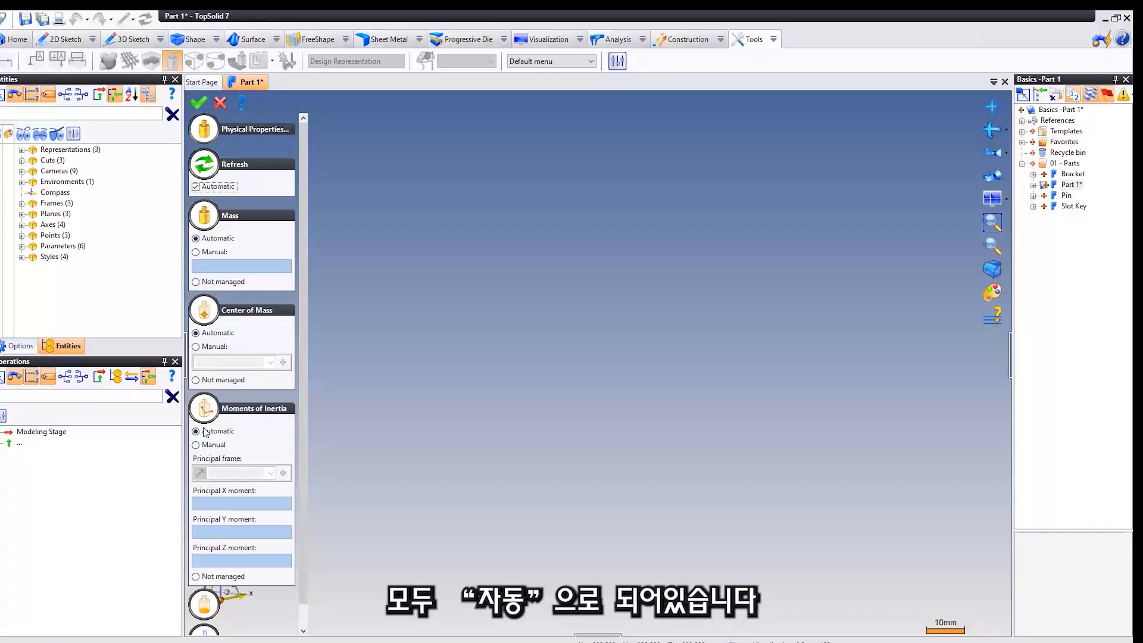
{"action": "left_click", "coordinate": [220, 103]}
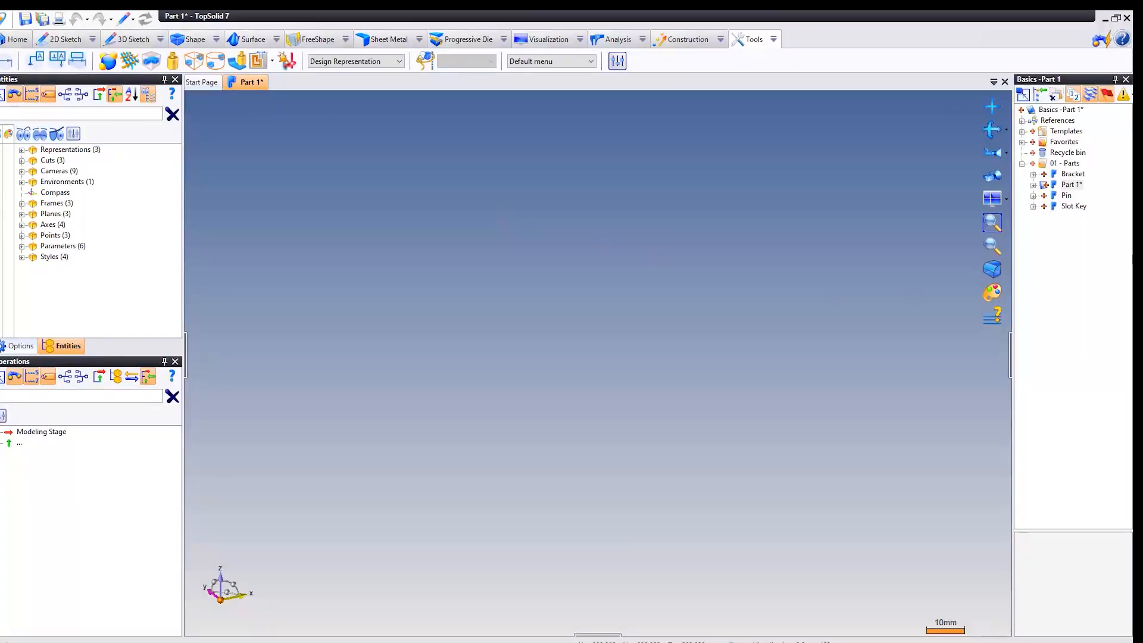
Rename the new part document in the project as Clamp.
{"action": "left_click", "coordinate": [1072, 185]}
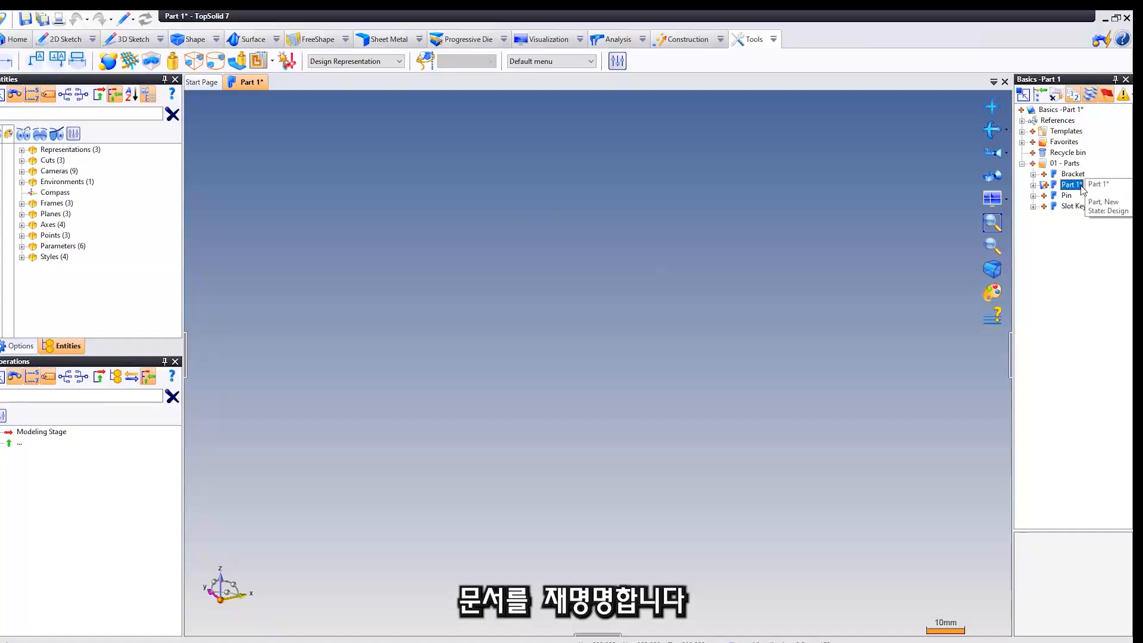
{"action": "left_click", "coordinate": [1082, 187]}
{"action": "left_click_drag", "start_coordinate": [1084, 185], "coordinate": [1037, 184]}
{"action": "type", "text": "Cl"}
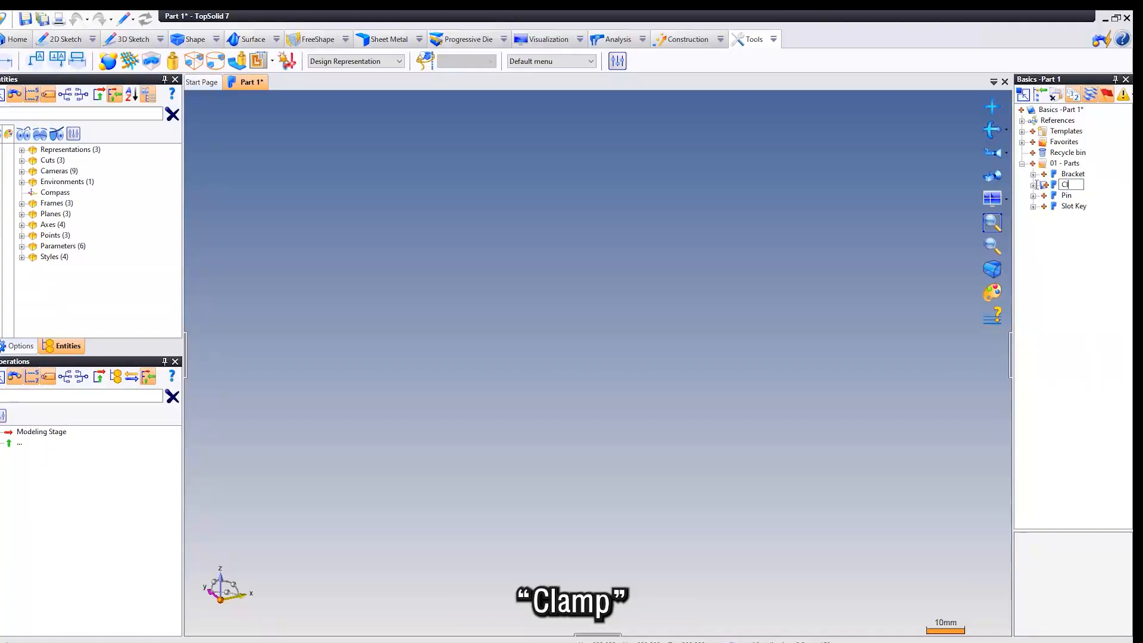
{"action": "type", "text": "amp"}
{"action": "key", "text": "Return"}
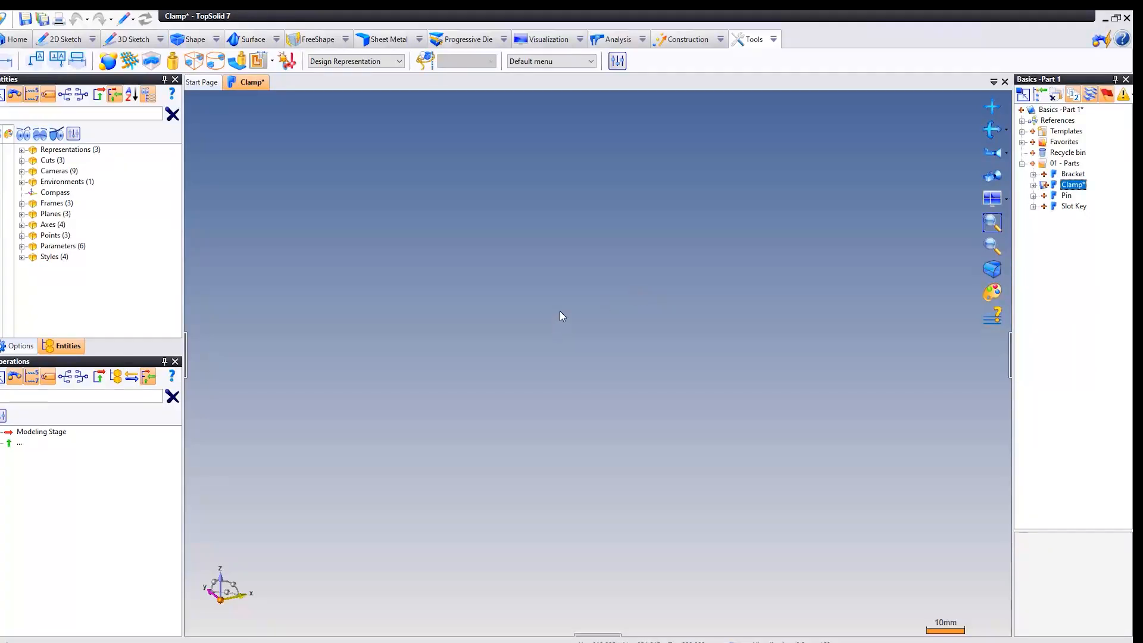
Start a 2D sketch and draw the first contour line from the origin about 110 mm along the X axis.
{"action": "right_click", "coordinate": [497, 215]}
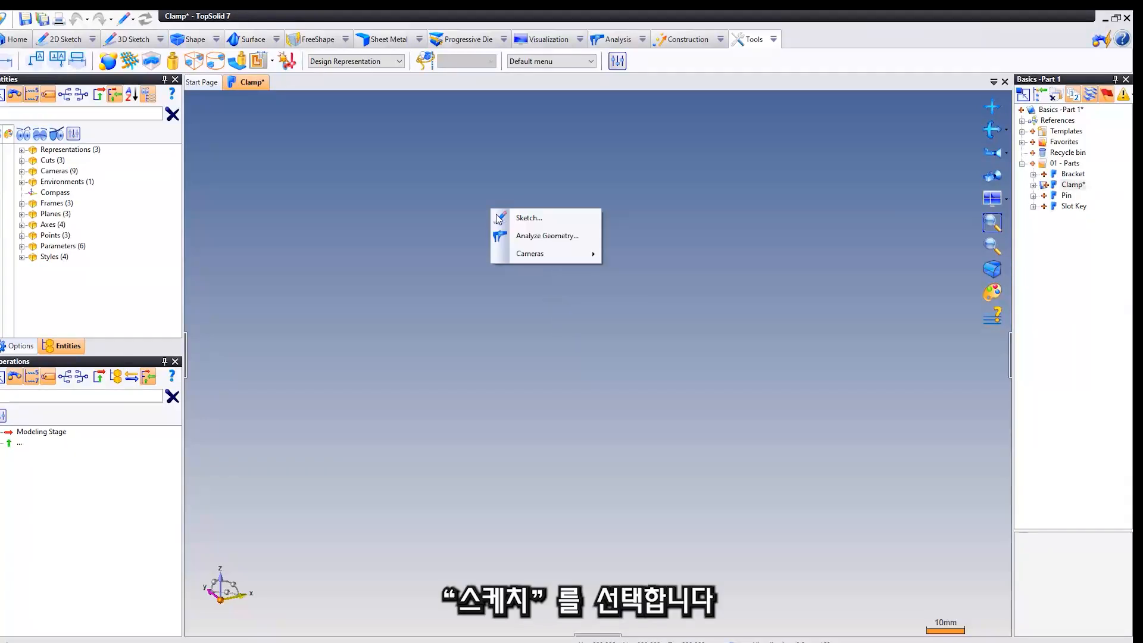
{"action": "left_click", "coordinate": [556, 218]}
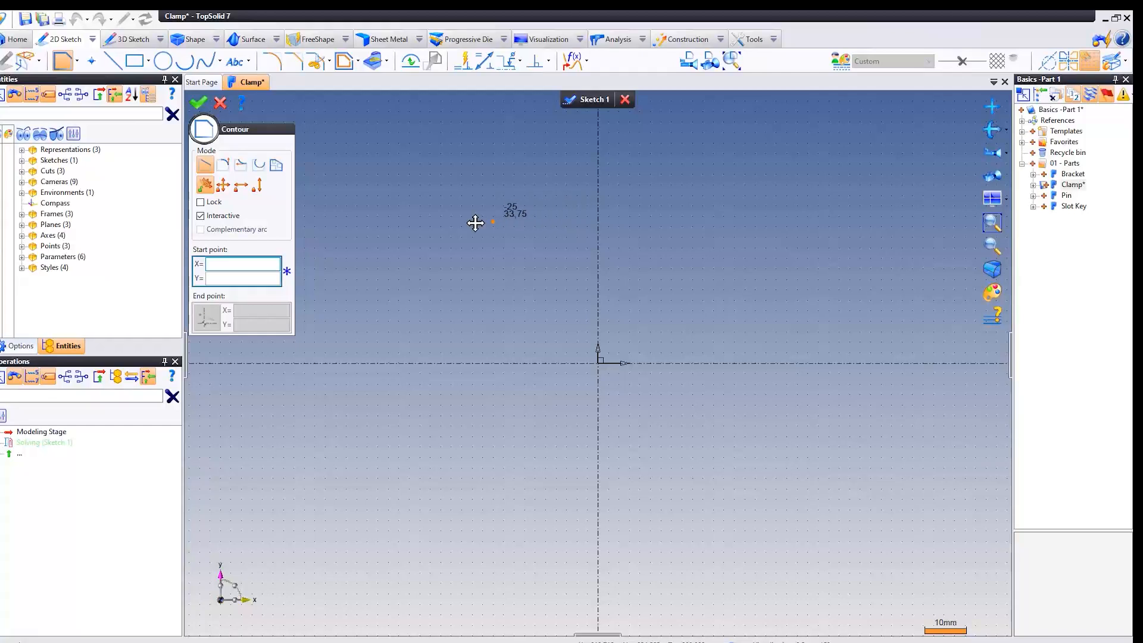
{"action": "middle_click_drag", "start_coordinate": [475, 222], "coordinate": [407, 253]}
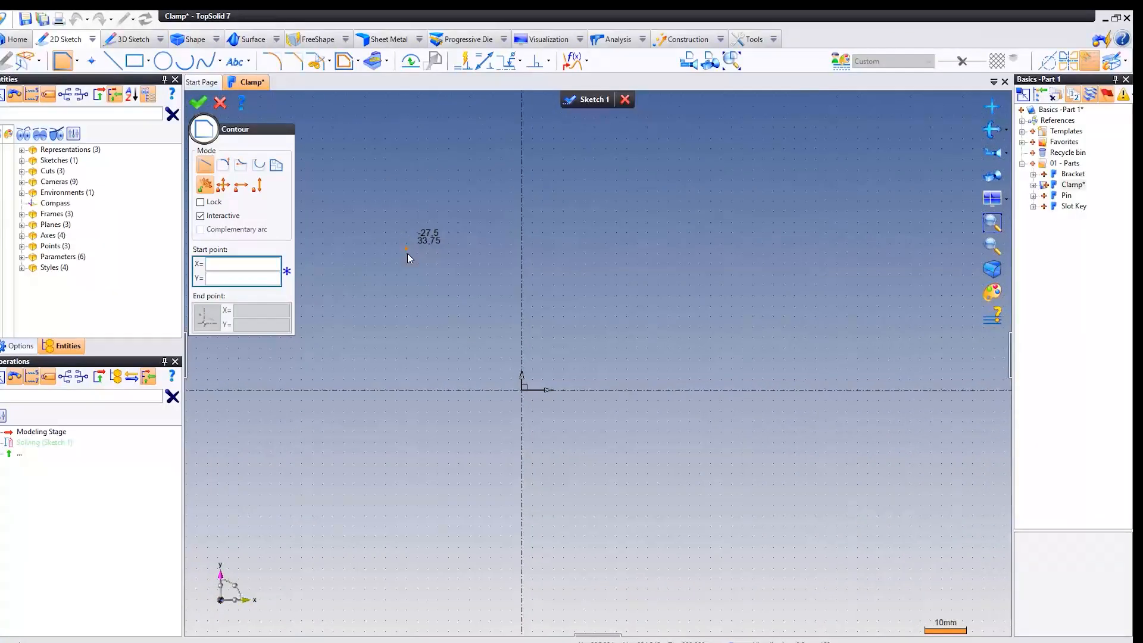
{"action": "left_click", "coordinate": [522, 390]}
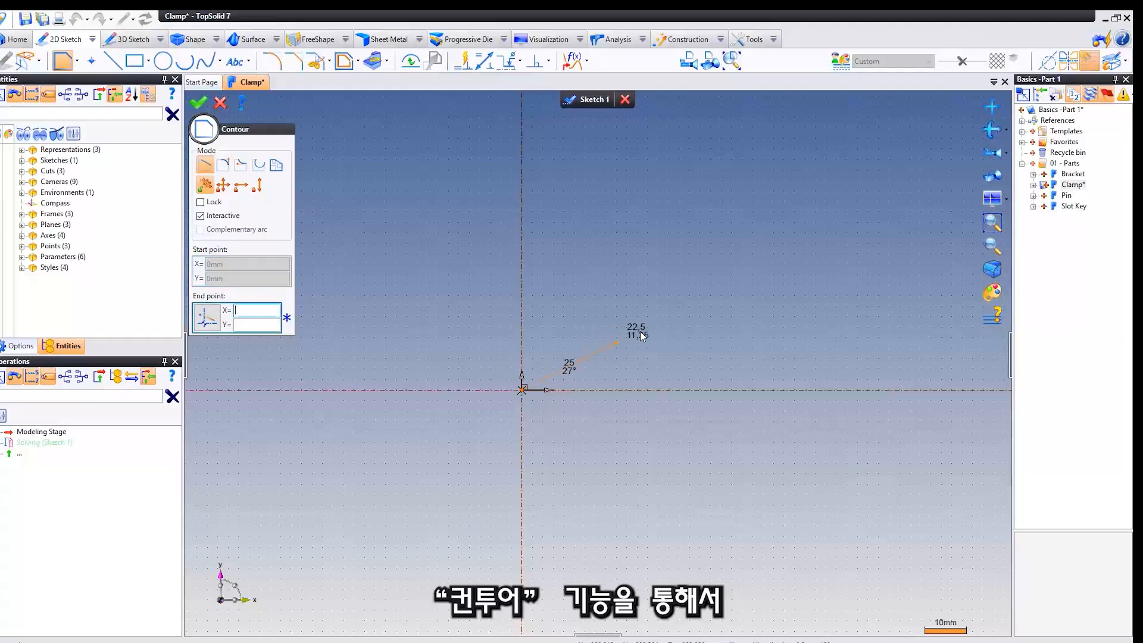
{"action": "middle_click_drag", "start_coordinate": [676, 305], "coordinate": [525, 295]}
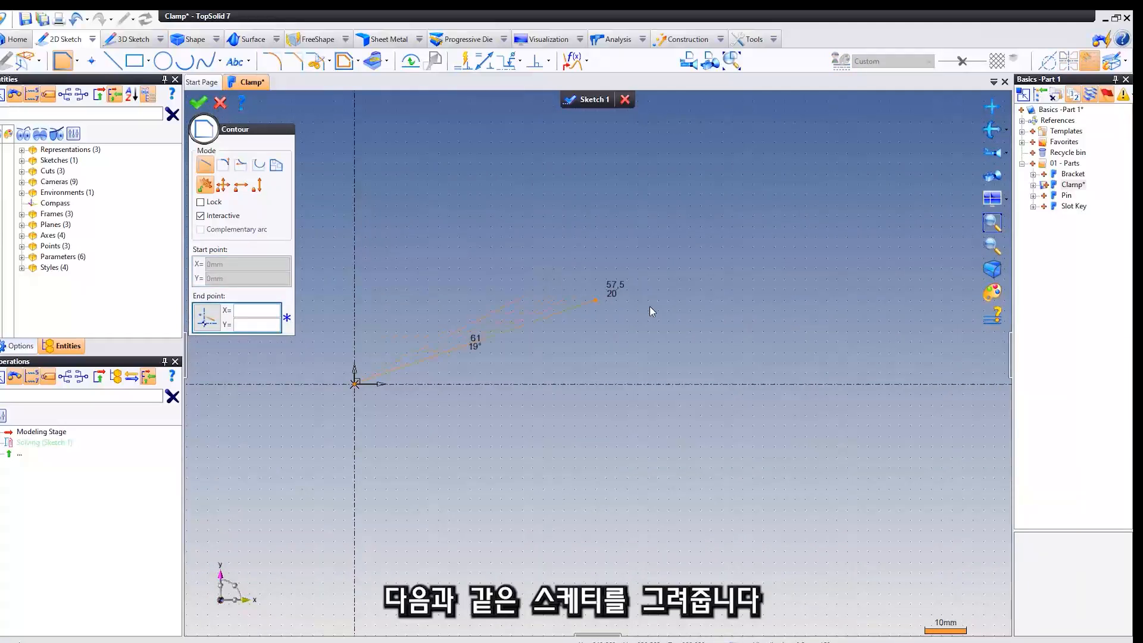
{"action": "left_click", "coordinate": [817, 383]}
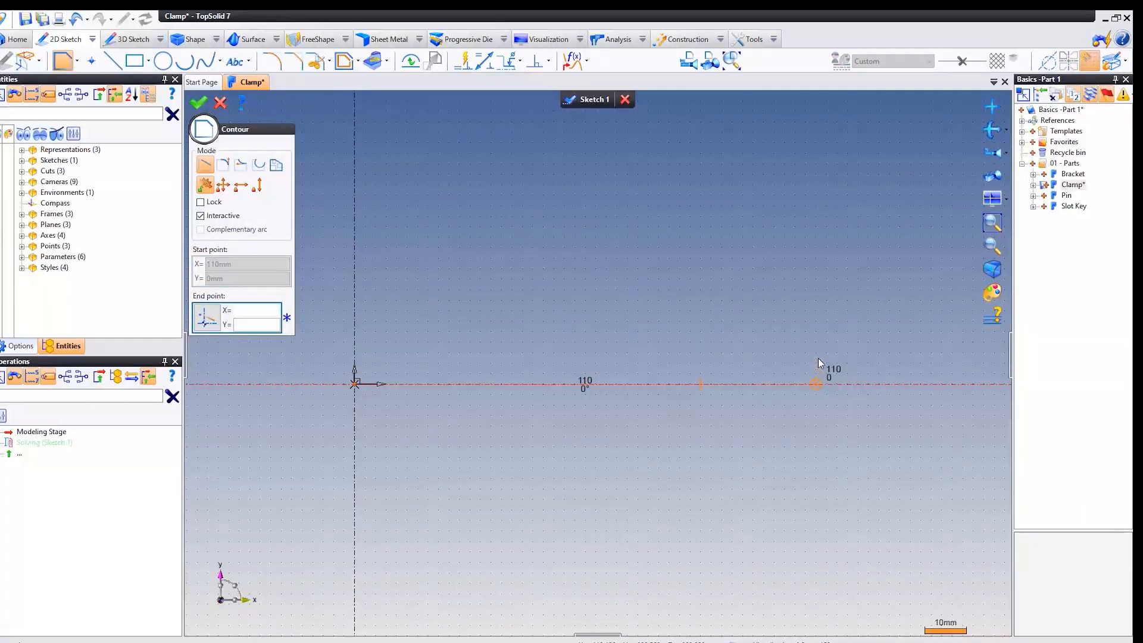
Continue the contour up about 14 mm, back 25 mm, diagonally up to about 31 mm high, across to the Y axis, and close it at the origin.
{"action": "left_click", "coordinate": [815, 326]}
{"action": "left_click", "coordinate": [711, 326]}
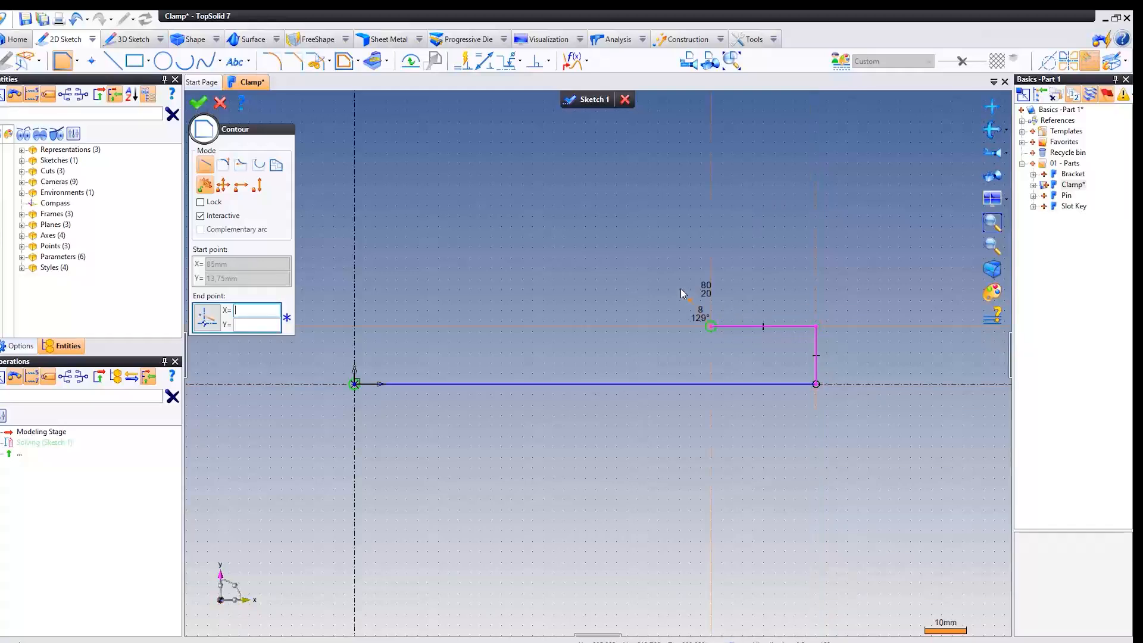
{"action": "left_click", "coordinate": [665, 258]}
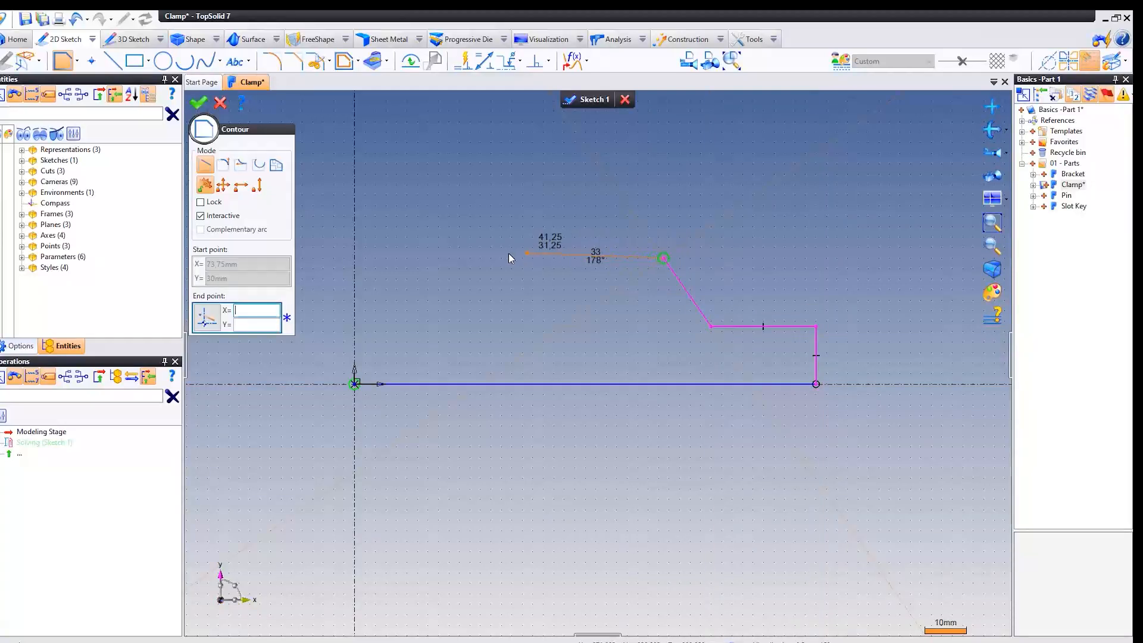
{"action": "left_click", "coordinate": [354, 256]}
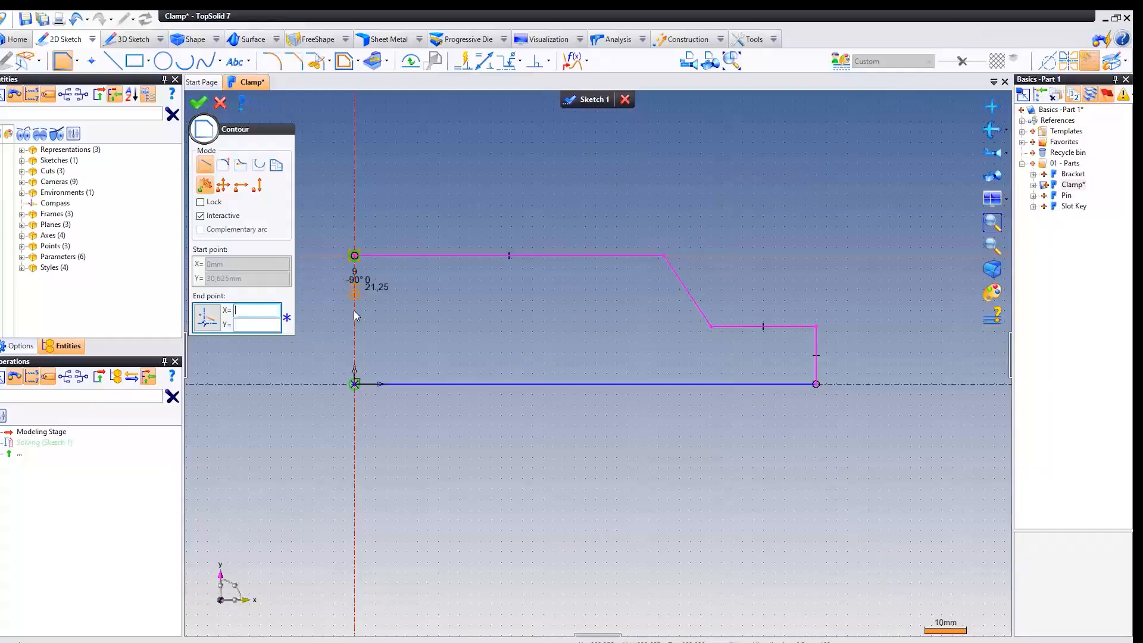
{"action": "left_click", "coordinate": [366, 376]}
{"action": "right_click", "coordinate": [437, 315]}
{"action": "left_click", "coordinate": [459, 319]}
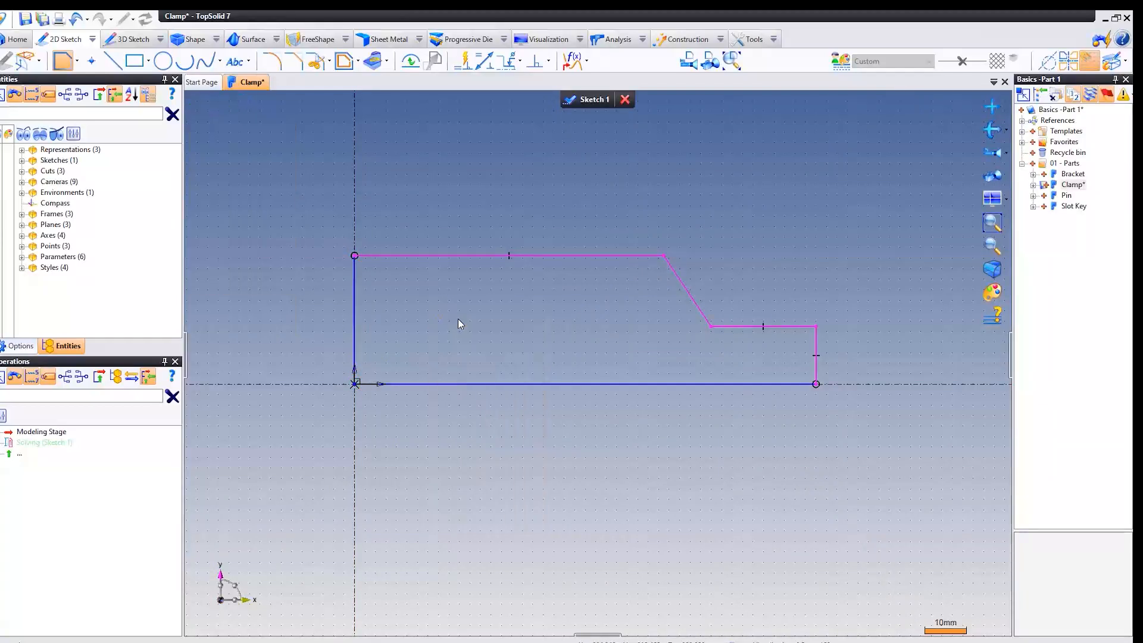
{"action": "middle_click_drag", "start_coordinate": [483, 319], "coordinate": [494, 337]}
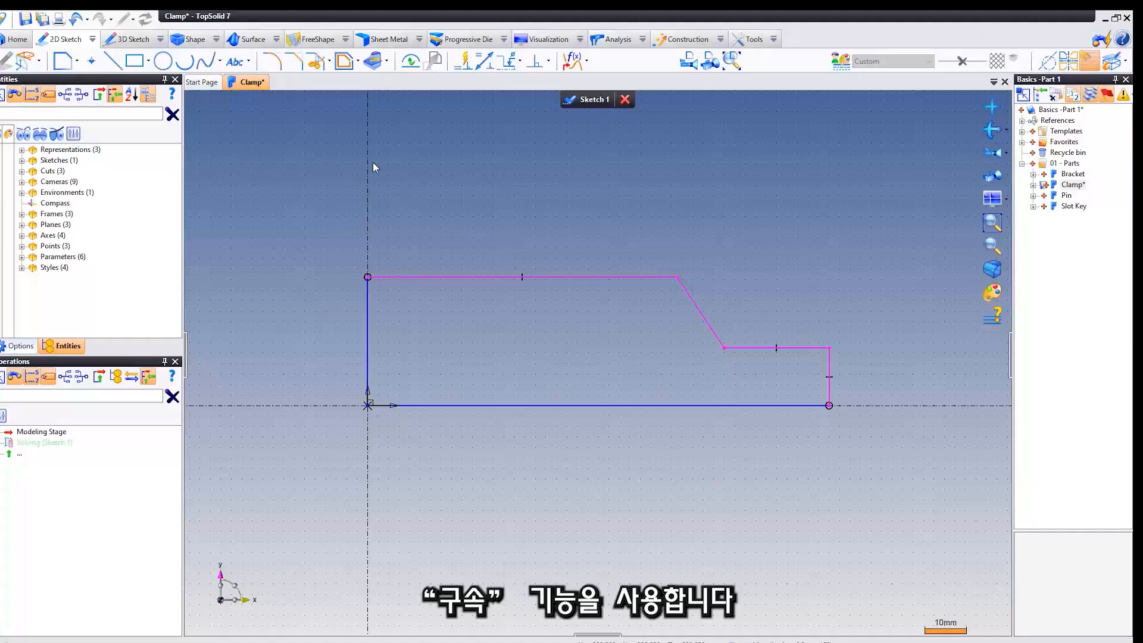
Dimension the profile's bottom edge with the Constraint command and set its length to 150 mm.
{"action": "left_click", "coordinate": [485, 60]}
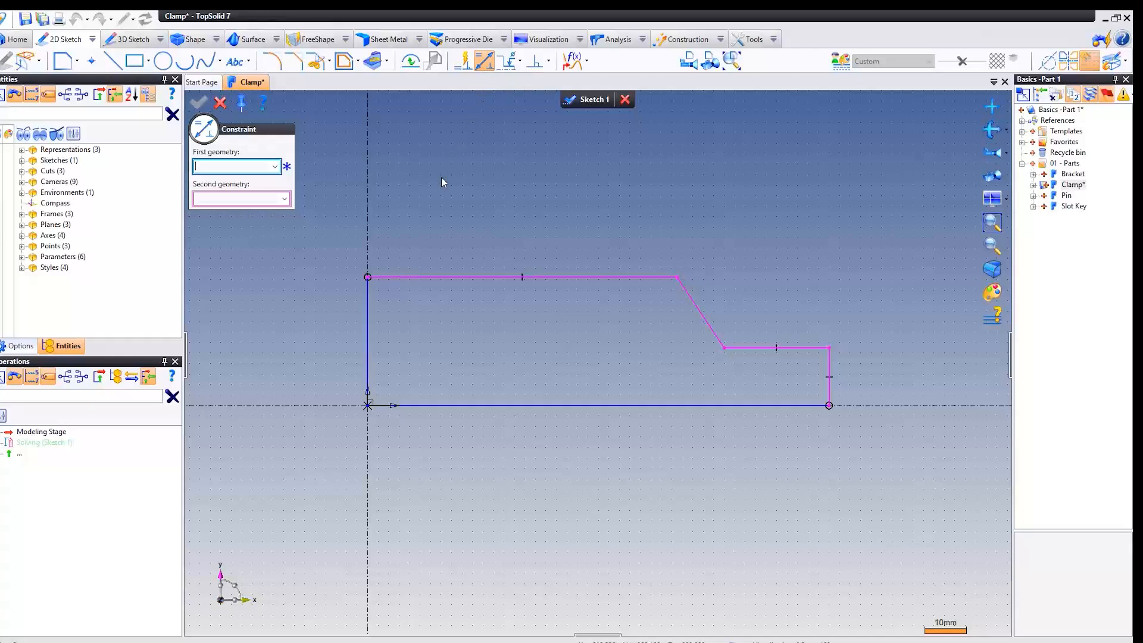
{"action": "left_click", "coordinate": [531, 405]}
{"action": "left_click", "coordinate": [533, 442]}
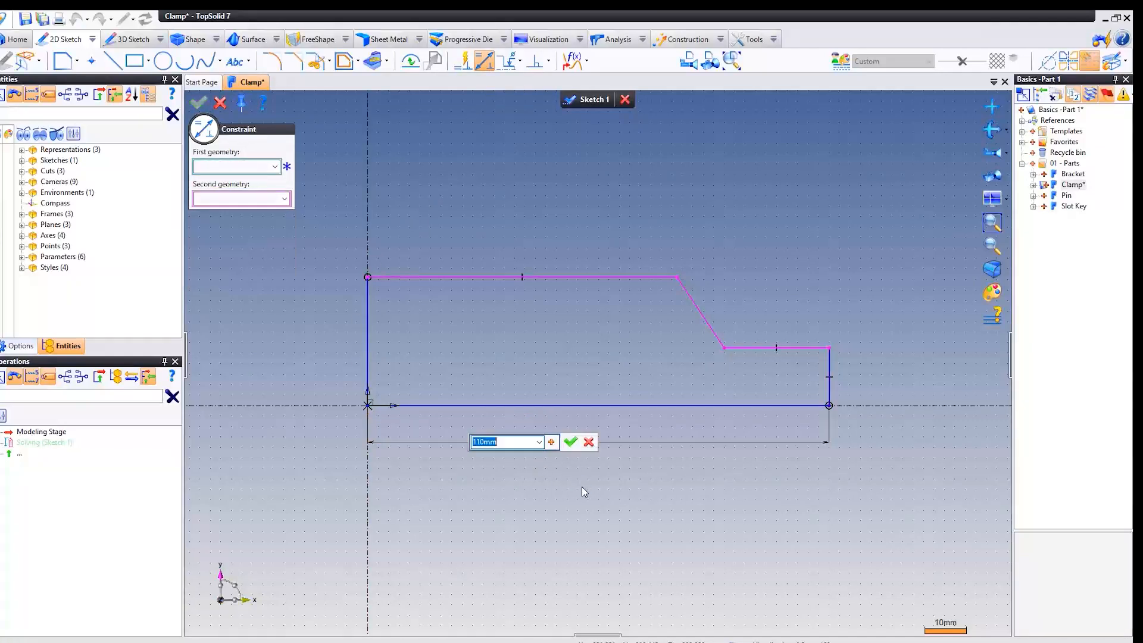
{"action": "type", "text": "150"}
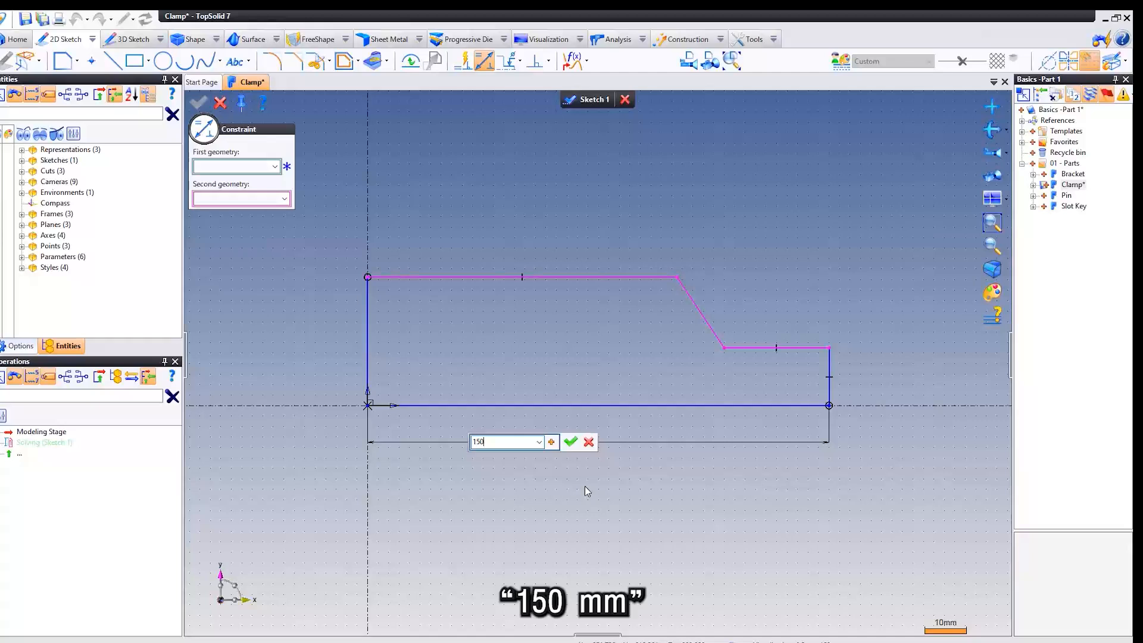
{"action": "key", "text": "Return"}
Add a horizontal dimension of 36 mm between the slanted edge's upper vertex and the upper vertex of the short vertical end edge.
{"action": "mouse_move", "coordinate": [694, 346]}
{"action": "middle_mouse_down"}
{"action": "mouse_move", "coordinate": [569, 358]}
{"action": "mouse_move", "coordinate": [598, 347]}
{"action": "middle_mouse_up"}
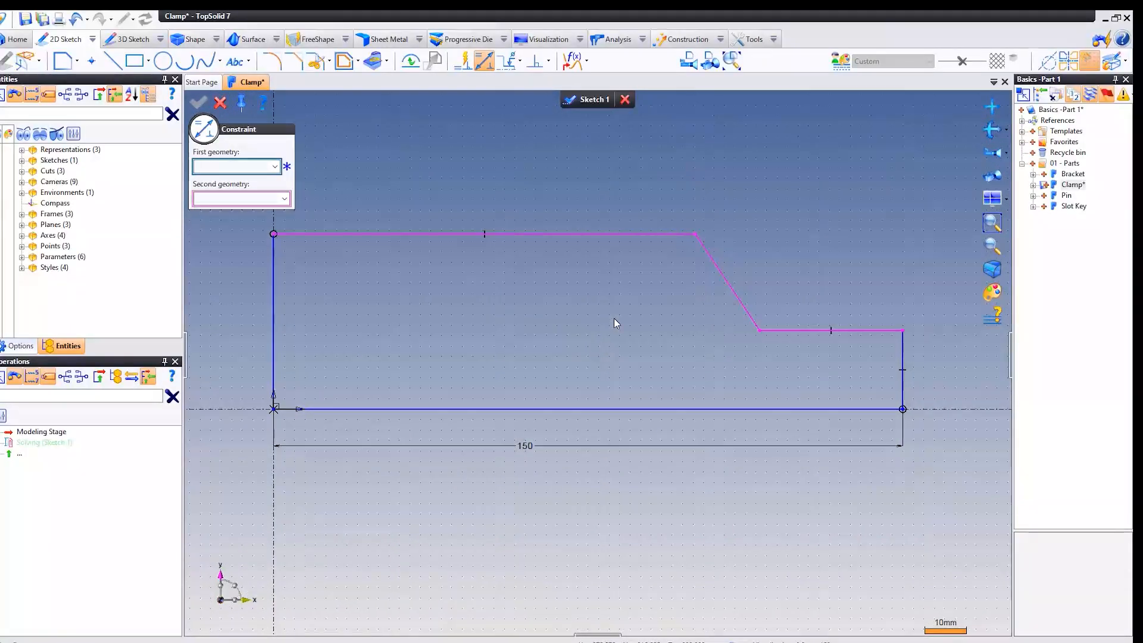
{"action": "left_click", "coordinate": [695, 234]}
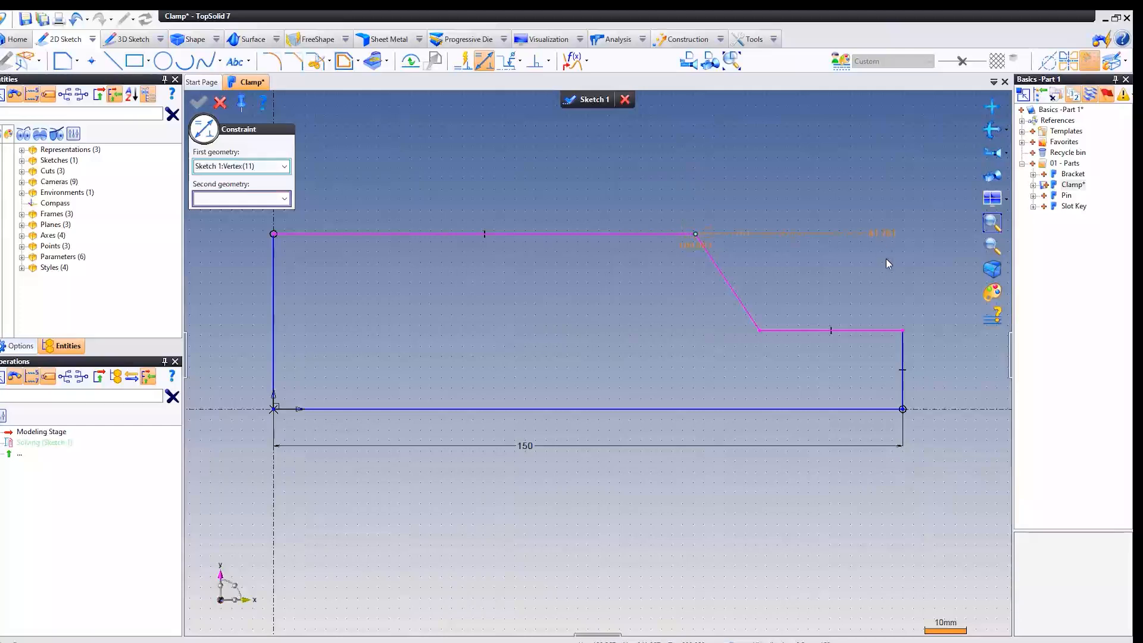
{"action": "left_click", "coordinate": [903, 332]}
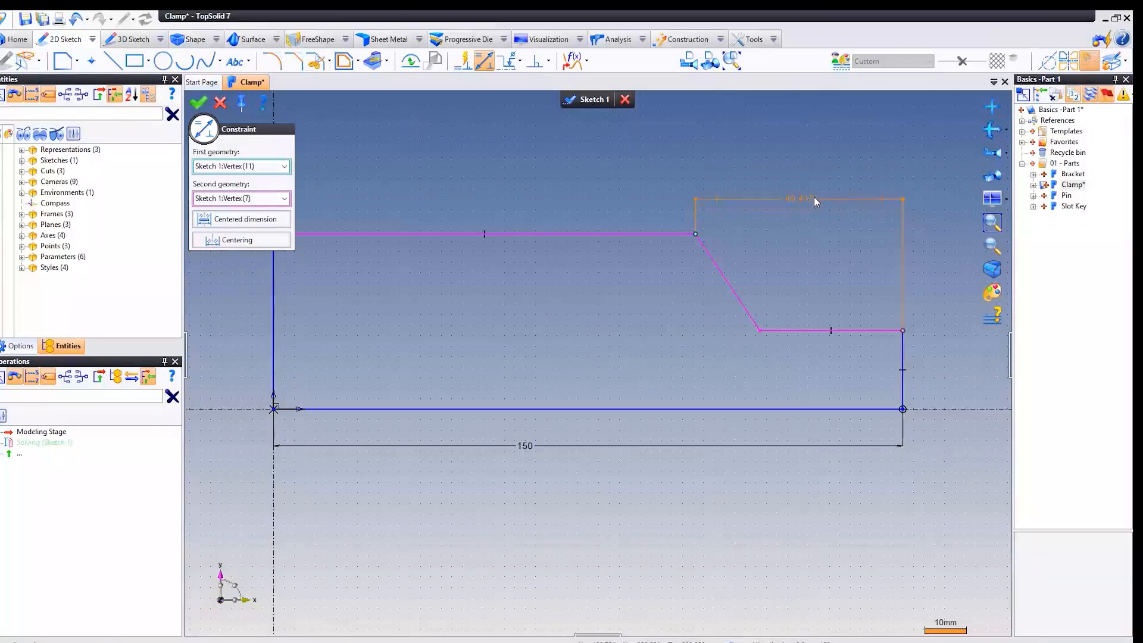
{"action": "left_click", "coordinate": [813, 198]}
{"action": "type", "text": "36"}
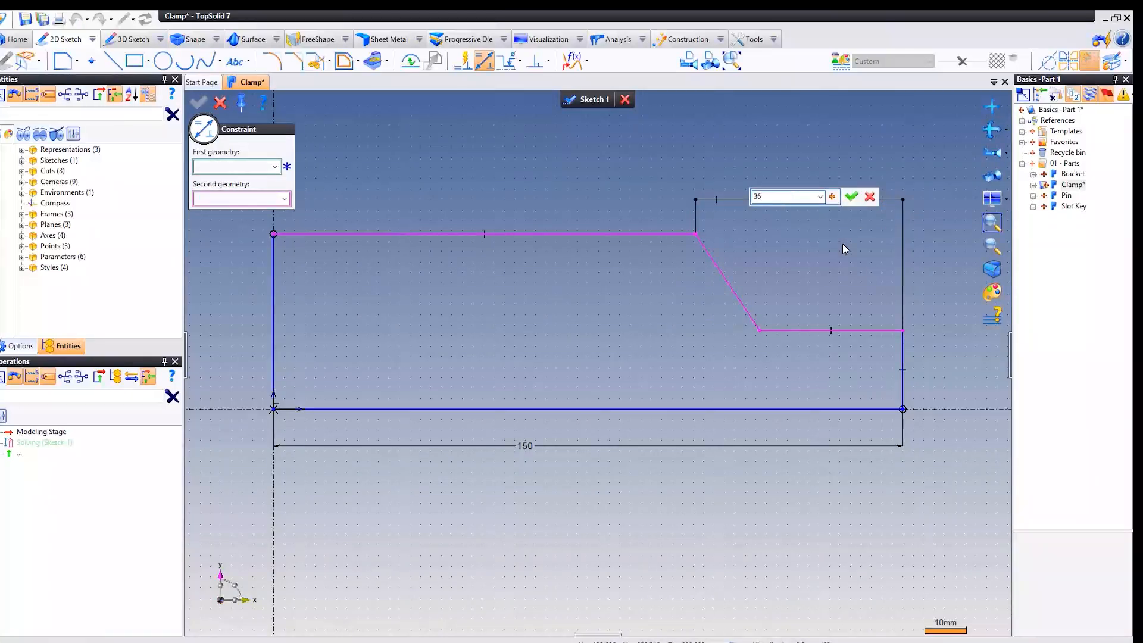
{"action": "key", "text": "Return"}
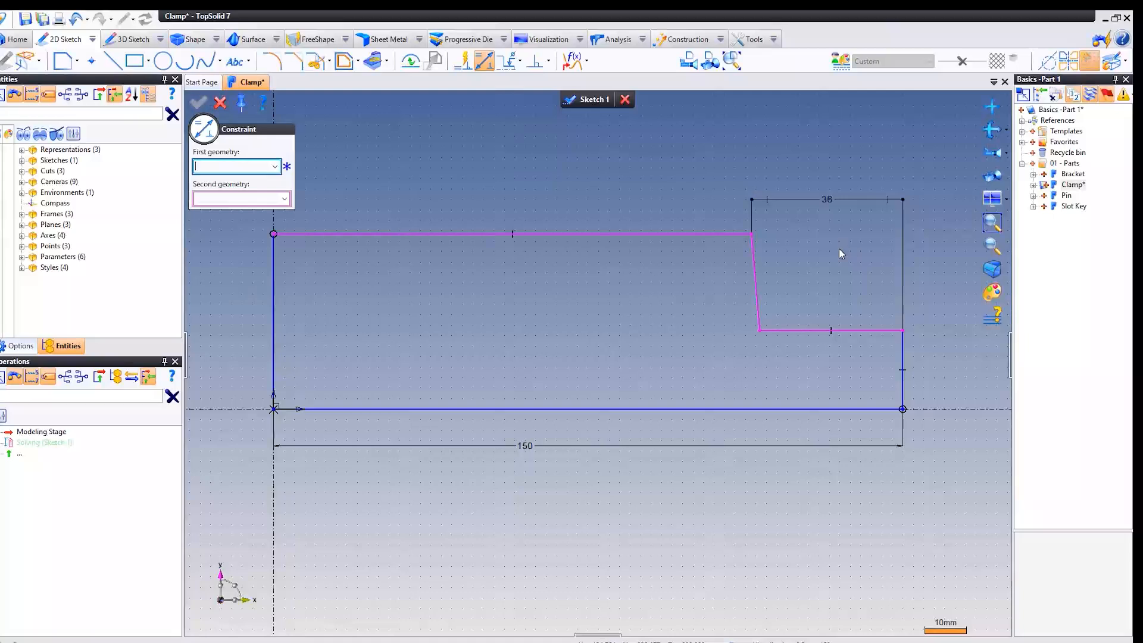
Add a horizontal dimension of 6 mm between the upper and lower vertices of the slanted edge.
{"action": "left_click", "coordinate": [751, 235]}
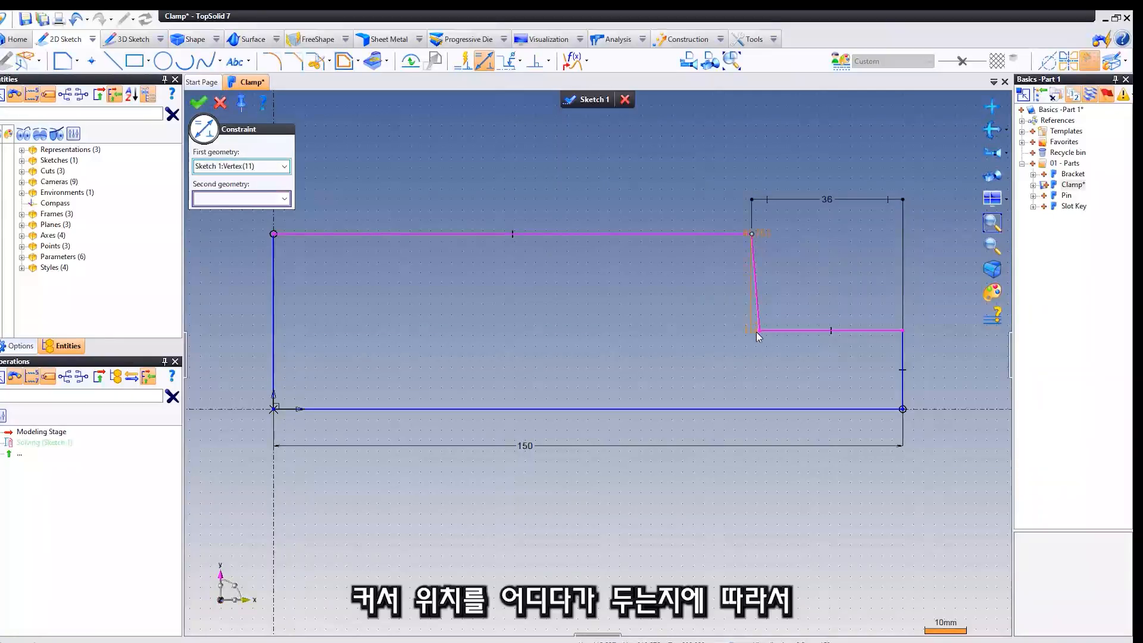
{"action": "left_click", "coordinate": [759, 331]}
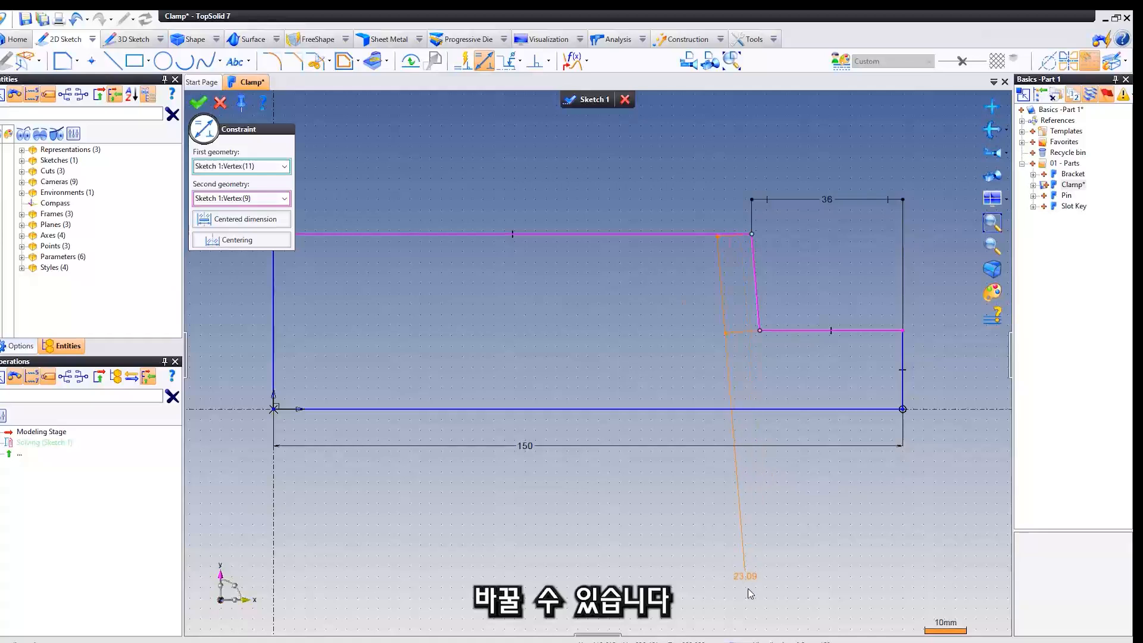
{"action": "left_click", "coordinate": [759, 191]}
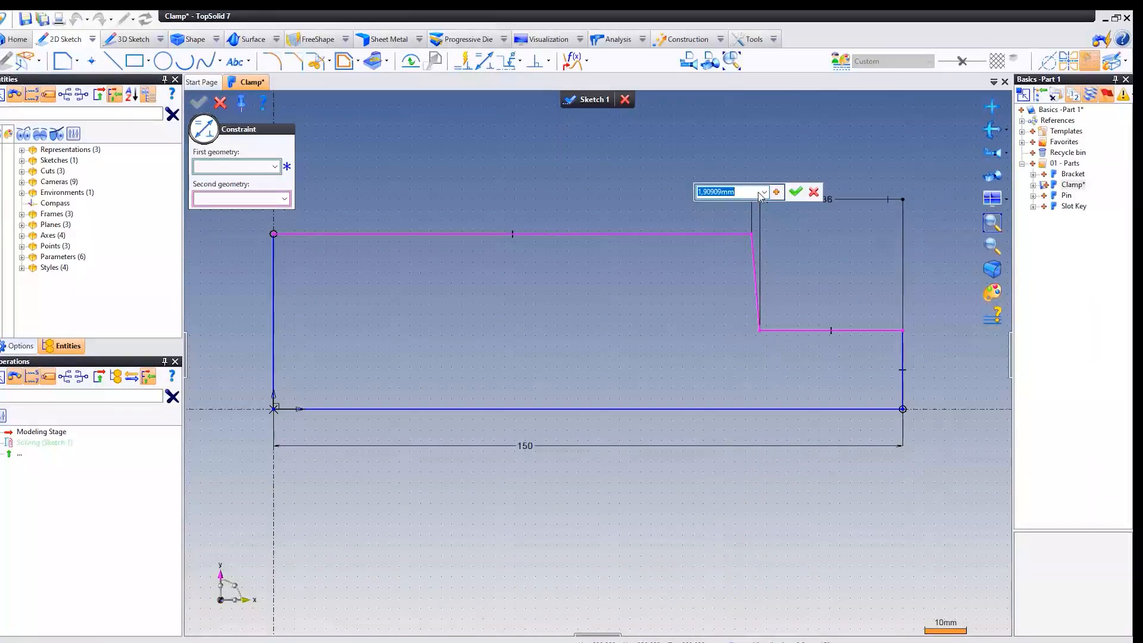
{"action": "type", "text": "6"}
{"action": "key", "text": "Return"}
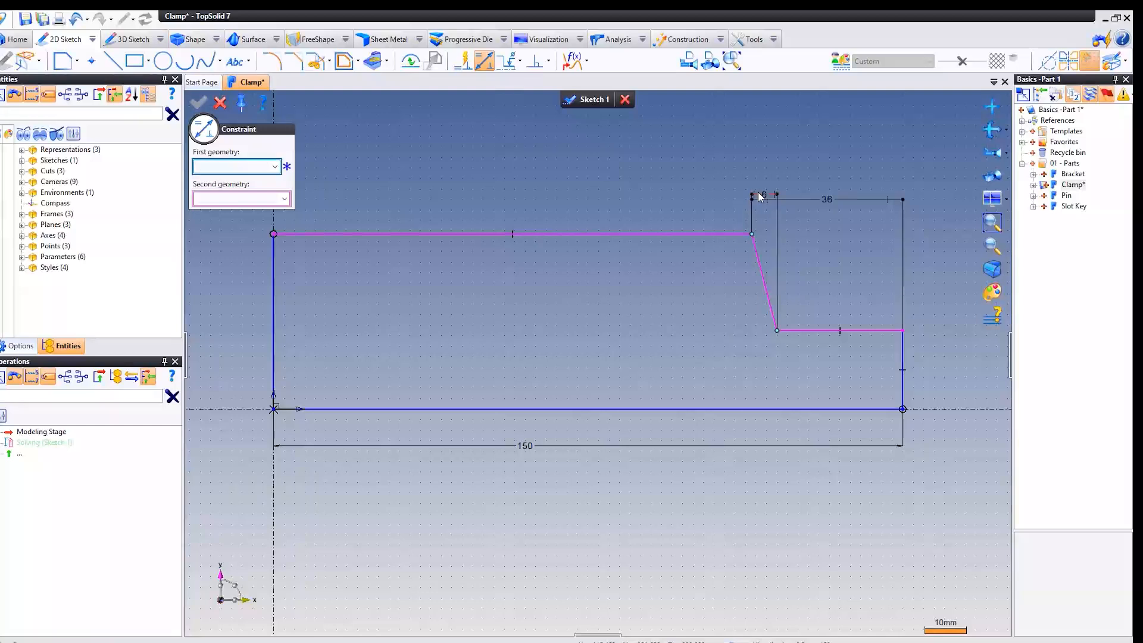
Dimension the short vertical end edge of the stepped profile and set its length to 20 mm.
{"action": "left_click", "coordinate": [903, 349]}
{"action": "left_click", "coordinate": [932, 352]}
{"action": "type", "text": "20"}
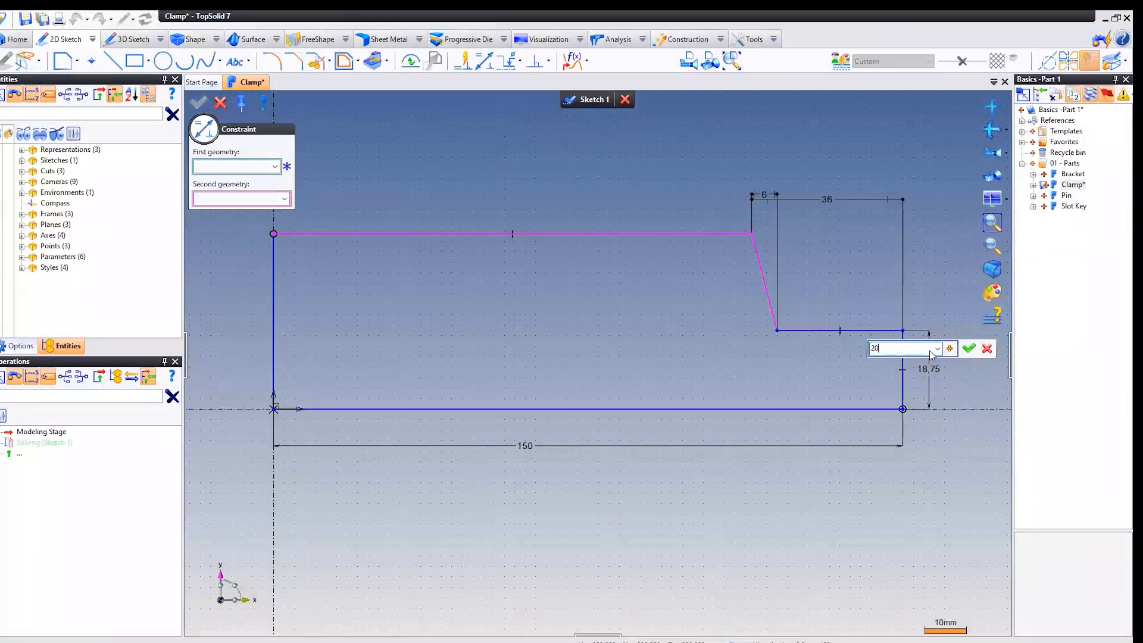
{"action": "key", "text": "Return"}
Dimension the tall vertical edge on the Y axis, set it to 35 mm, and finish the profile sketch.
{"action": "scroll", "coordinate": [574, 266], "scroll_direction": "down", "scroll_amount": 2}
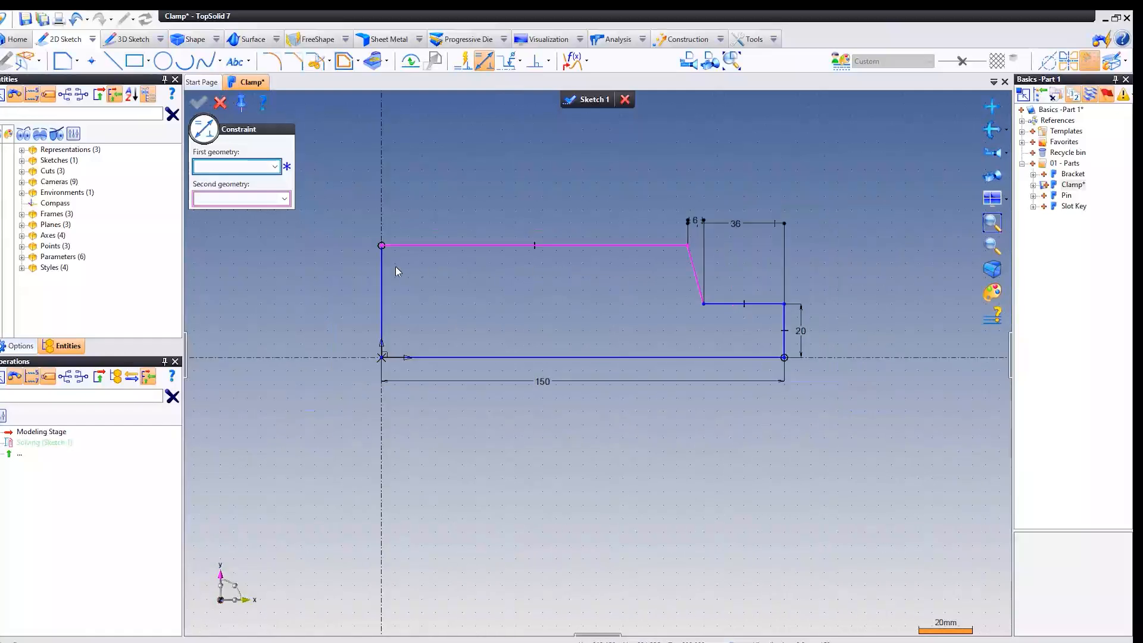
{"action": "left_click", "coordinate": [381, 265]}
{"action": "left_click", "coordinate": [362, 268]}
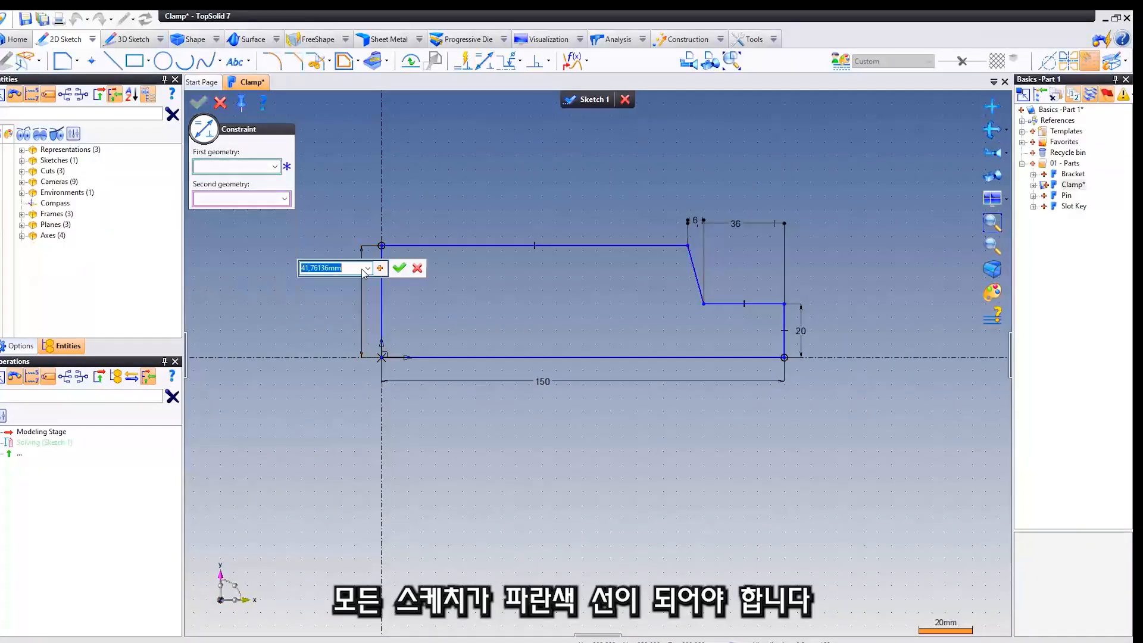
{"action": "type", "text": "35"}
{"action": "key", "text": "Return"}
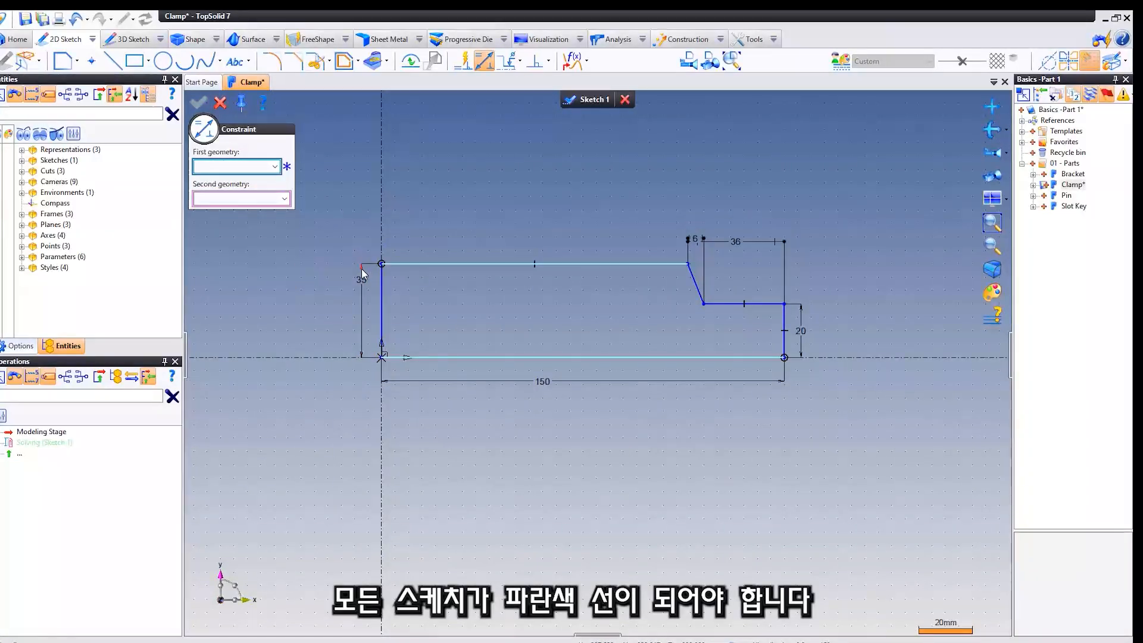
{"action": "key", "text": "Escape"}
{"action": "middle_click_drag", "start_coordinate": [534, 194], "coordinate": [564, 253]}
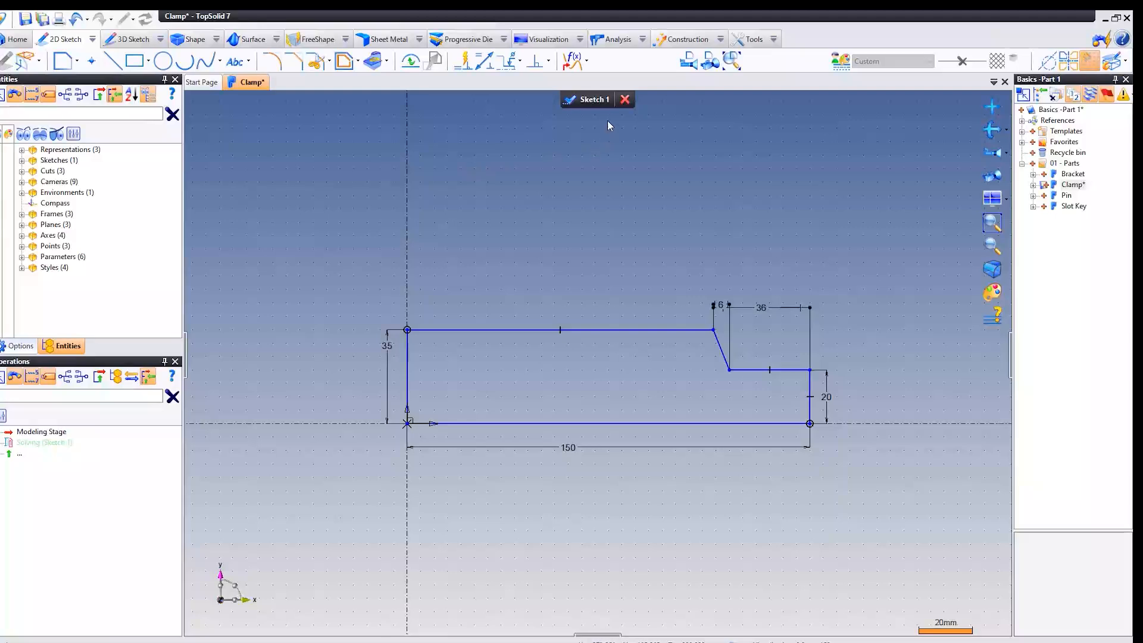
{"action": "left_click", "coordinate": [572, 100]}
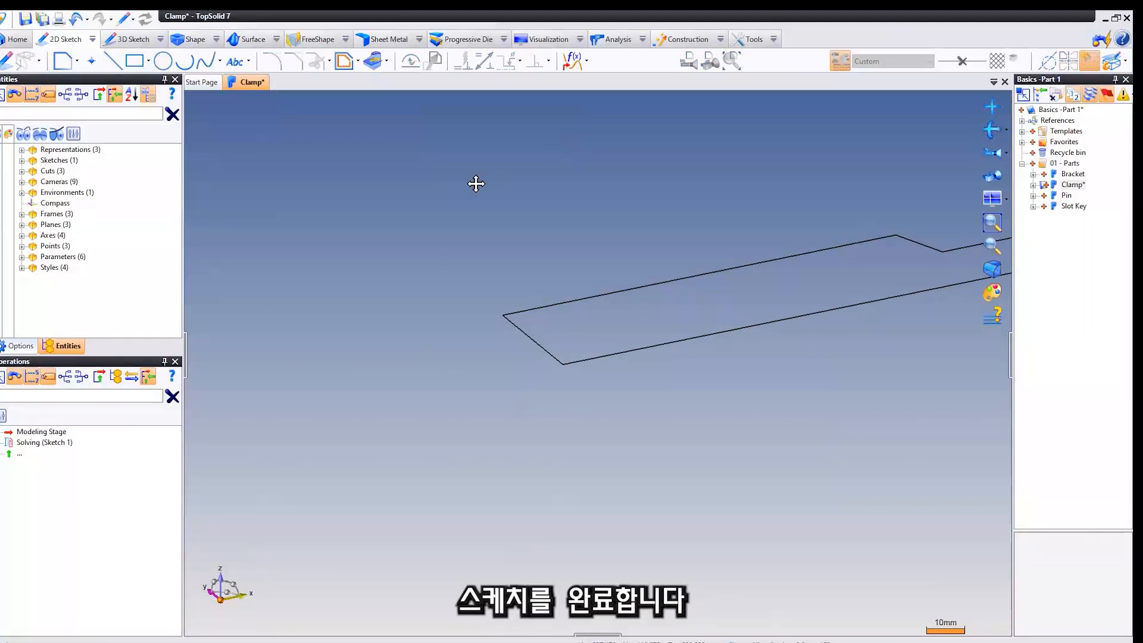
Extrude the stepped profile sketch to a length of 30 mm, centered on the sketch plane with the Center option.
{"action": "left_click", "coordinate": [190, 39]}
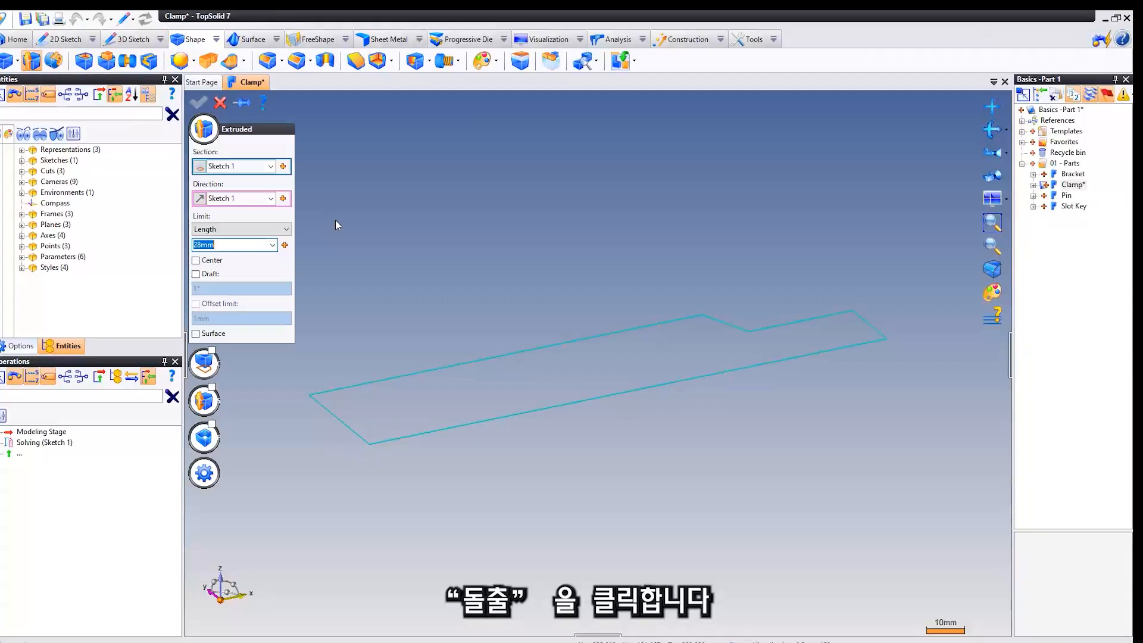
{"action": "left_click", "coordinate": [196, 261]}
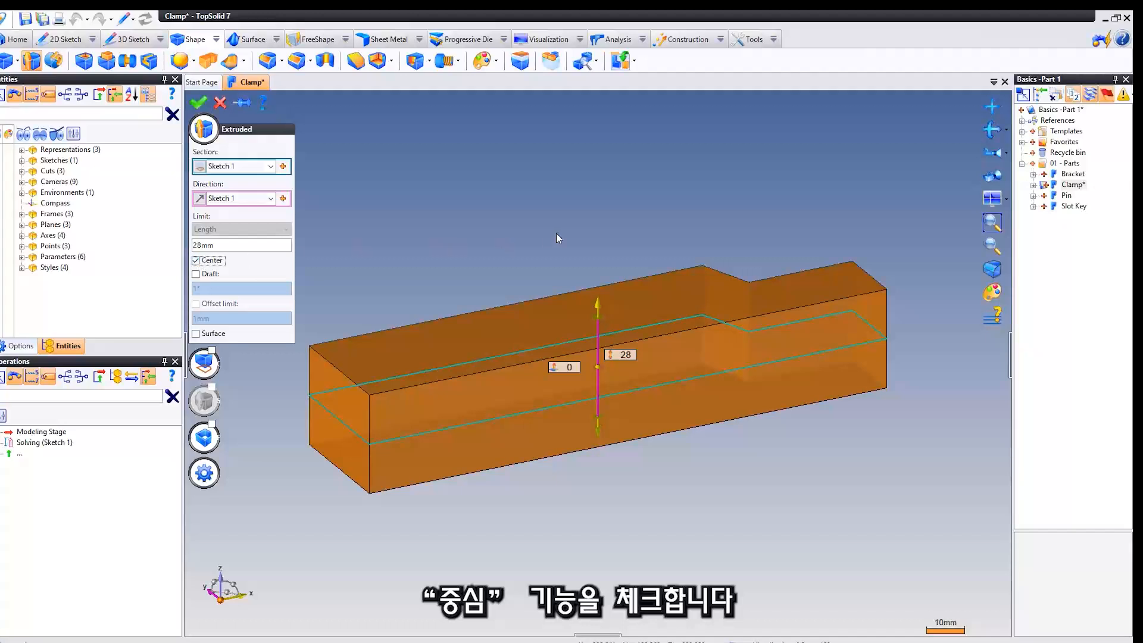
{"action": "middle_click_drag", "start_coordinate": [557, 241], "coordinate": [472, 291]}
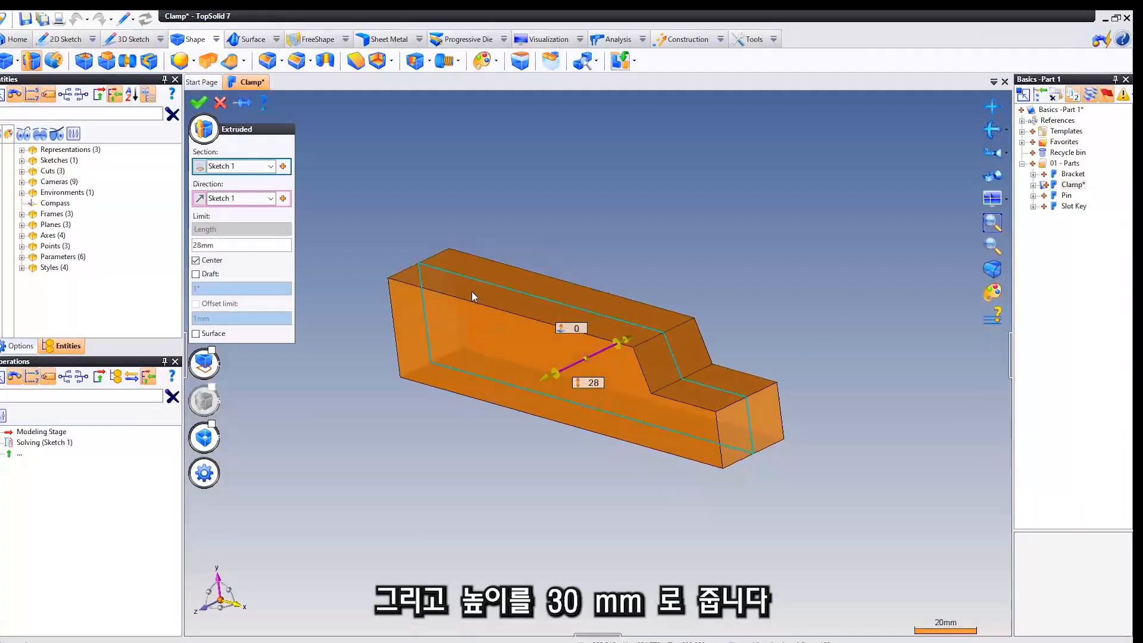
{"action": "left_click", "coordinate": [250, 247]}
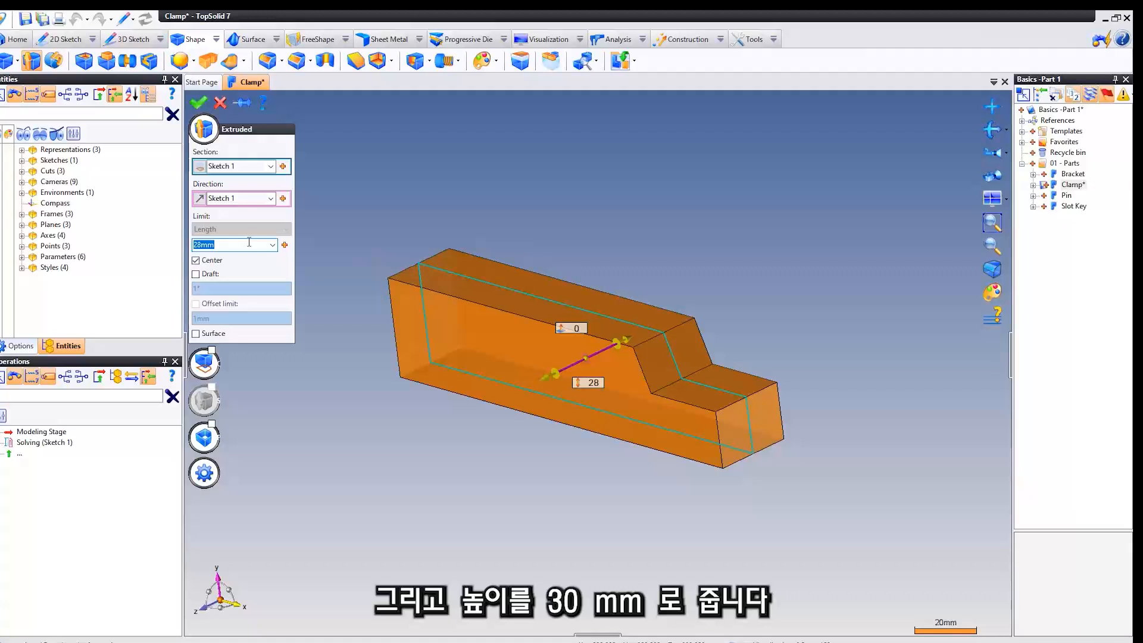
{"action": "type", "text": "30"}
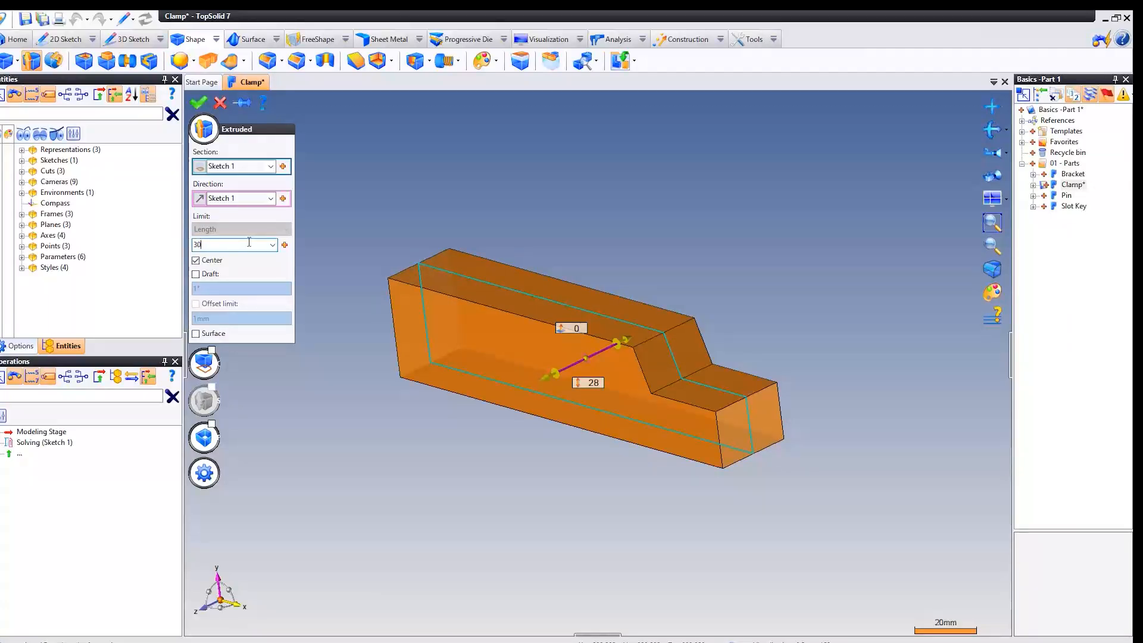
{"action": "key", "text": "Return"}
{"action": "middle_click_drag", "start_coordinate": [582, 173], "coordinate": [581, 166]}
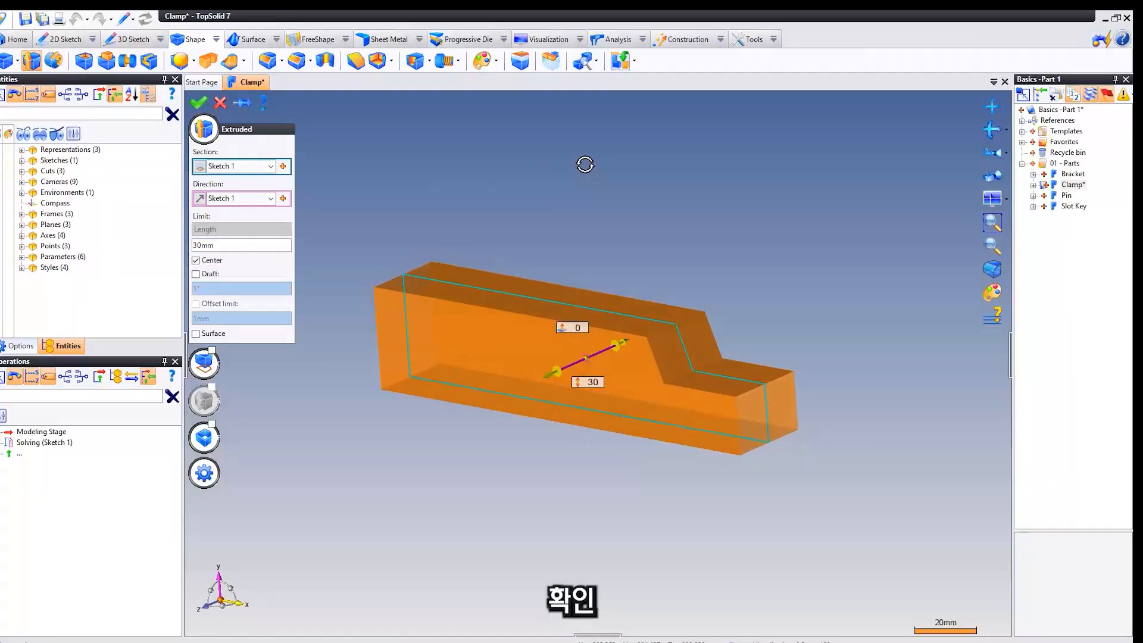
{"action": "right_click", "coordinate": [556, 166]}
{"action": "left_click", "coordinate": [567, 169]}
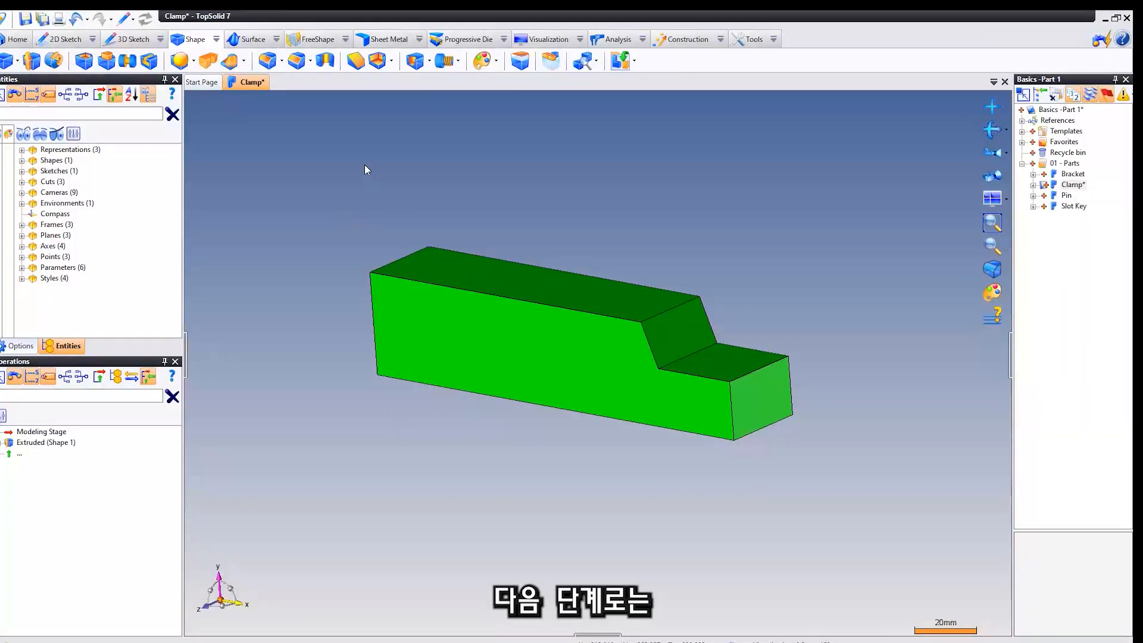
Create a new sketch on the long upper face of the extruded clamp body.
{"action": "middle_click_drag", "start_coordinate": [364, 164], "coordinate": [375, 143]}
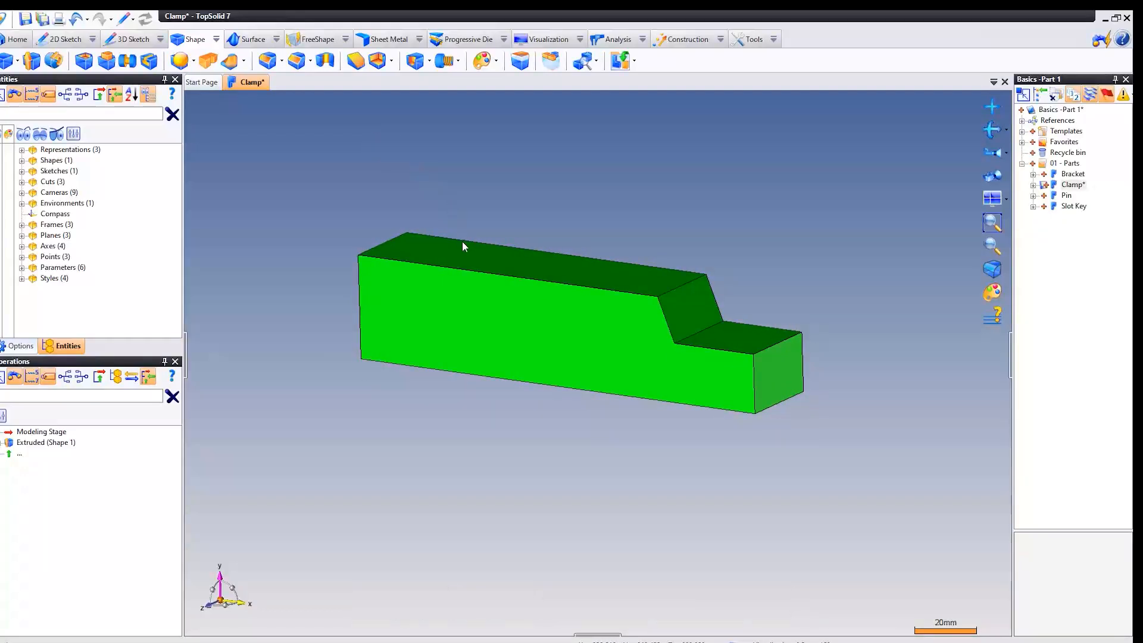
{"action": "right_click", "coordinate": [562, 269]}
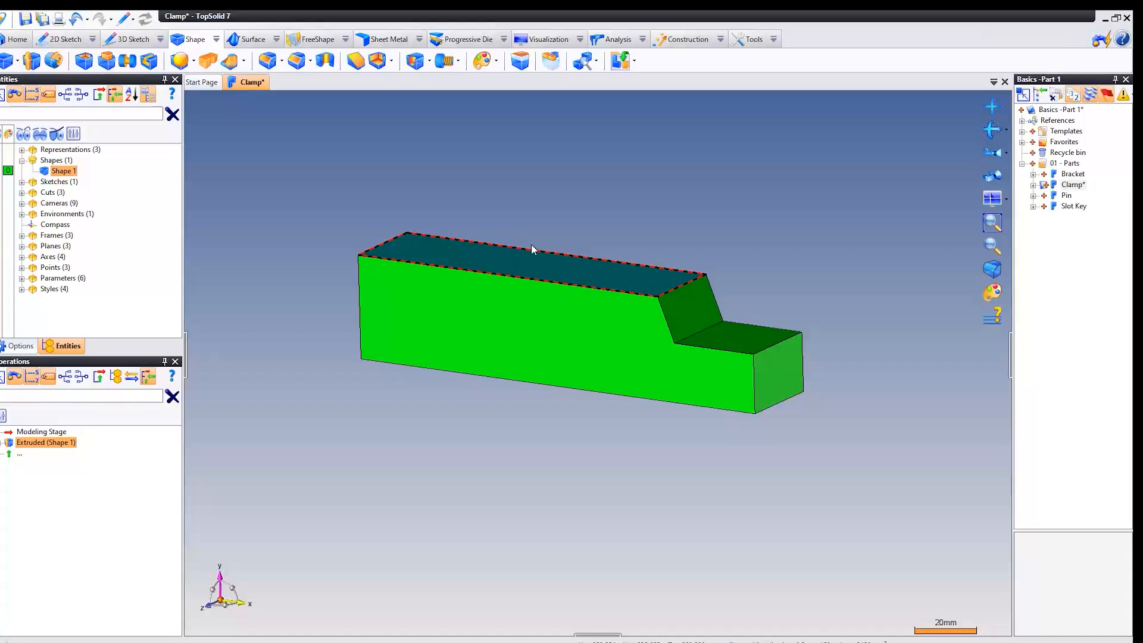
{"action": "right_click", "coordinate": [485, 143]}
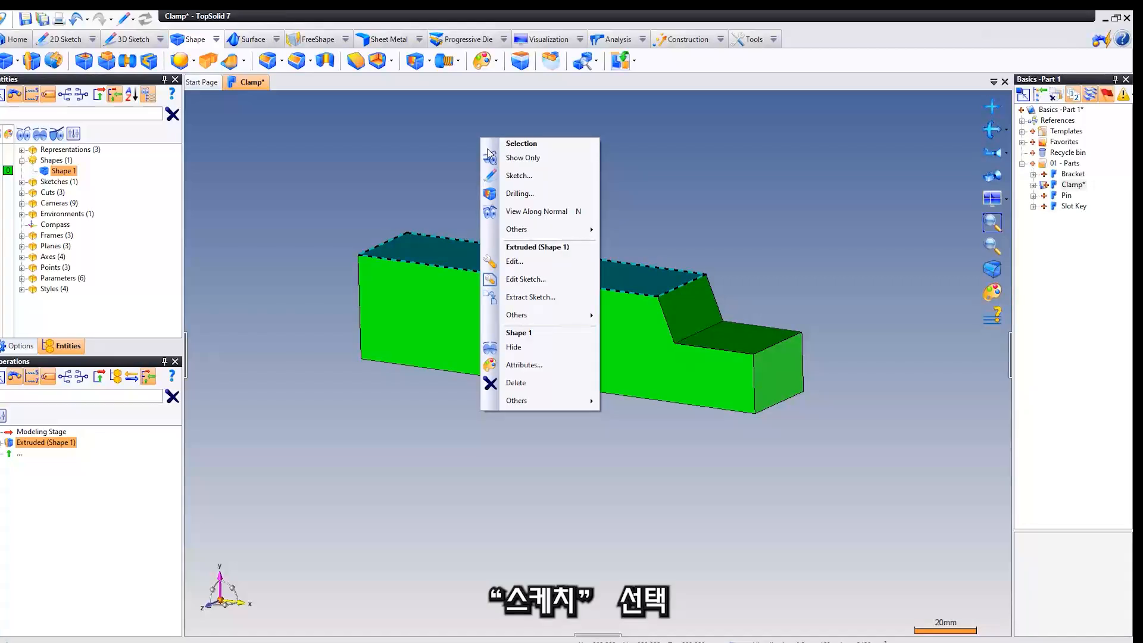
{"action": "left_click", "coordinate": [562, 175]}
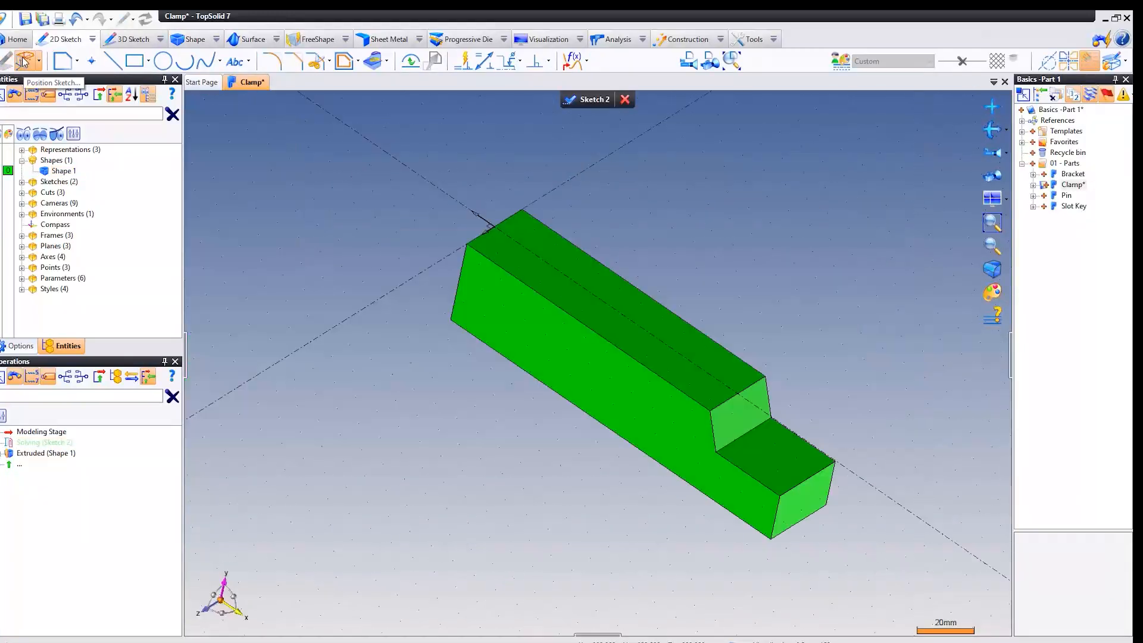
Try the stepped side face and the low end face as the sketch's support plane, then restore the long upper face.
{"action": "left_click", "coordinate": [26, 61]}
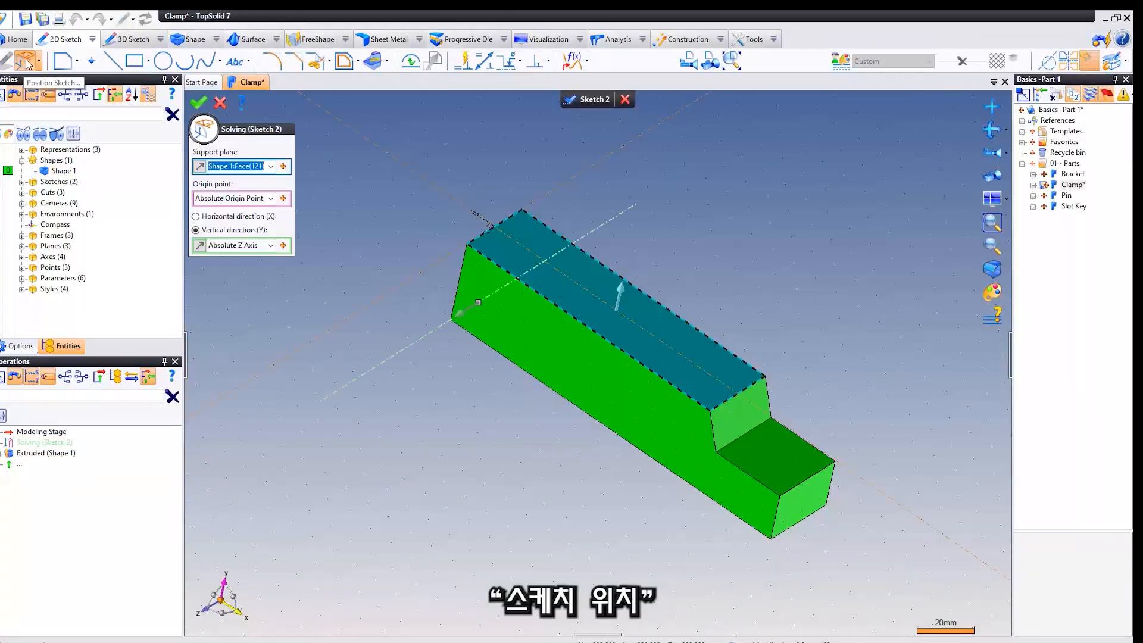
{"action": "middle_click_drag", "start_coordinate": [341, 233], "coordinate": [338, 209]}
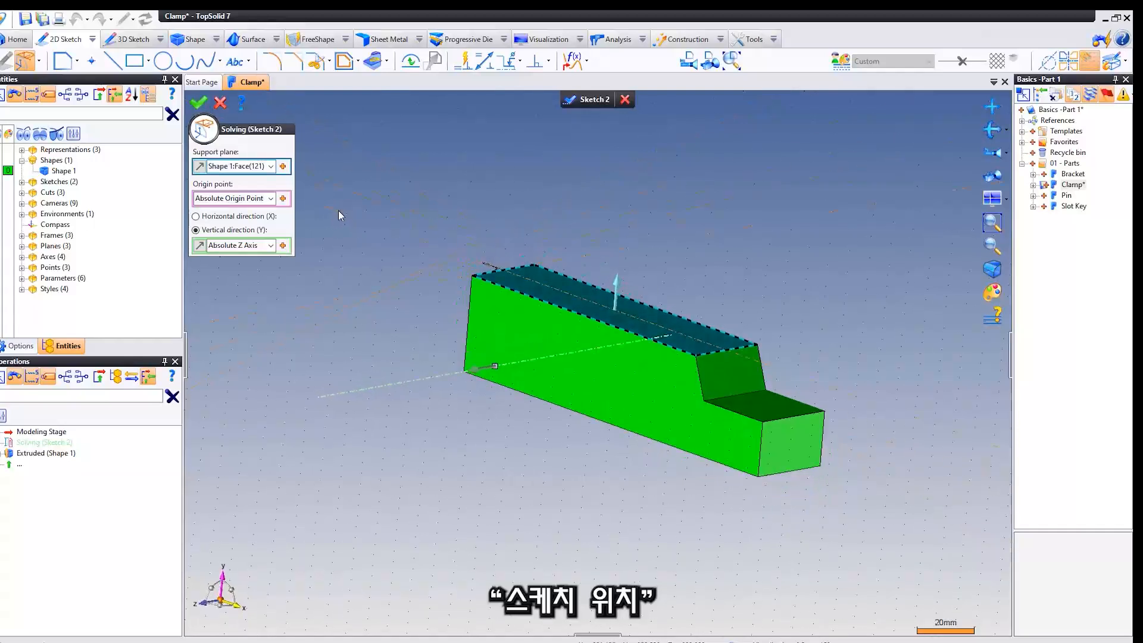
{"action": "left_click", "coordinate": [252, 166]}
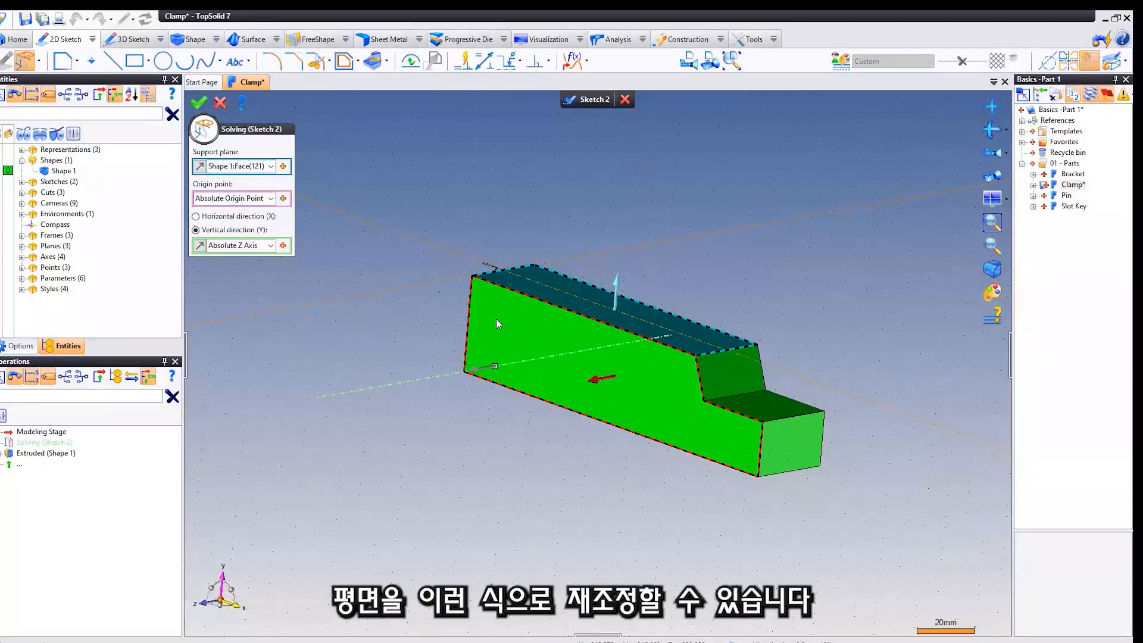
{"action": "left_click", "coordinate": [496, 319]}
{"action": "left_click", "coordinate": [239, 166]}
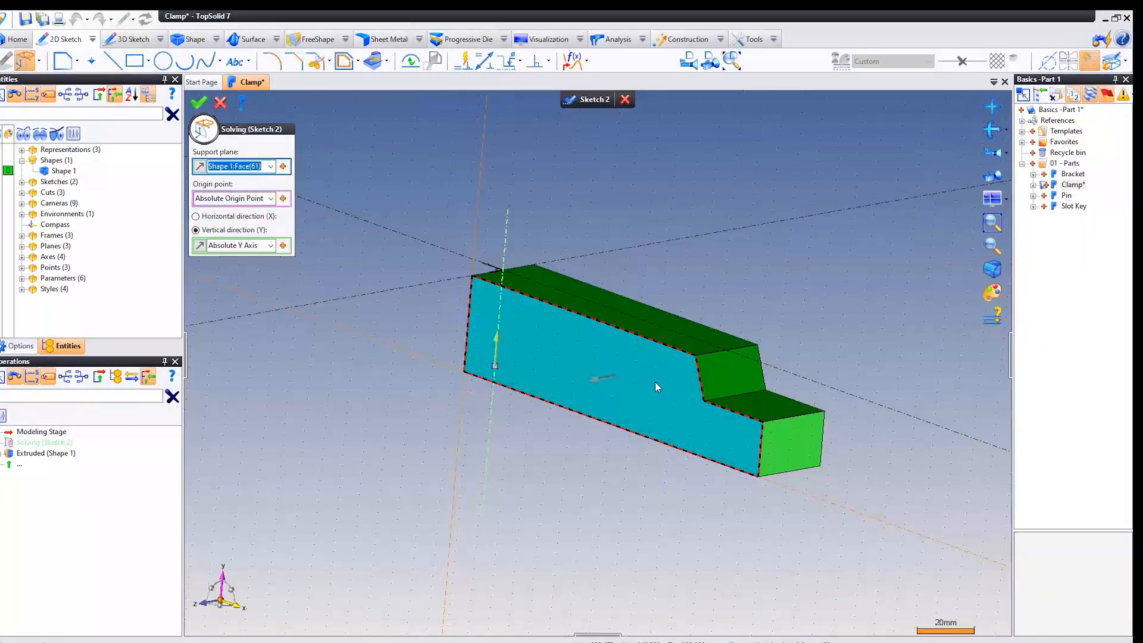
{"action": "left_click", "coordinate": [791, 443]}
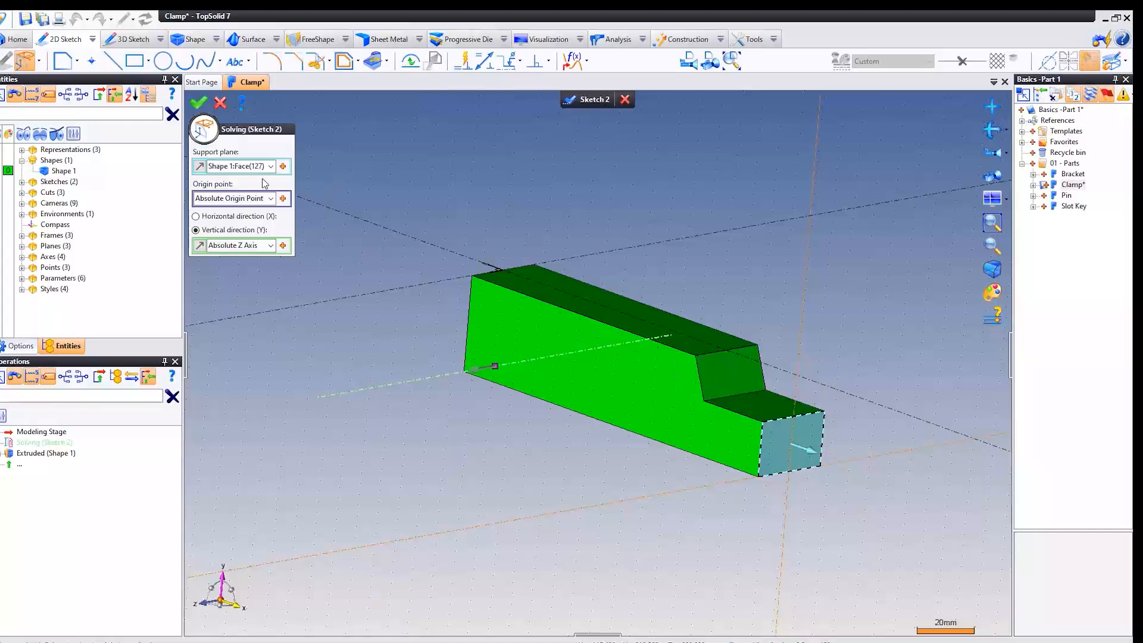
{"action": "middle_click_drag", "start_coordinate": [593, 292], "coordinate": [560, 300]}
{"action": "left_click", "coordinate": [532, 317]}
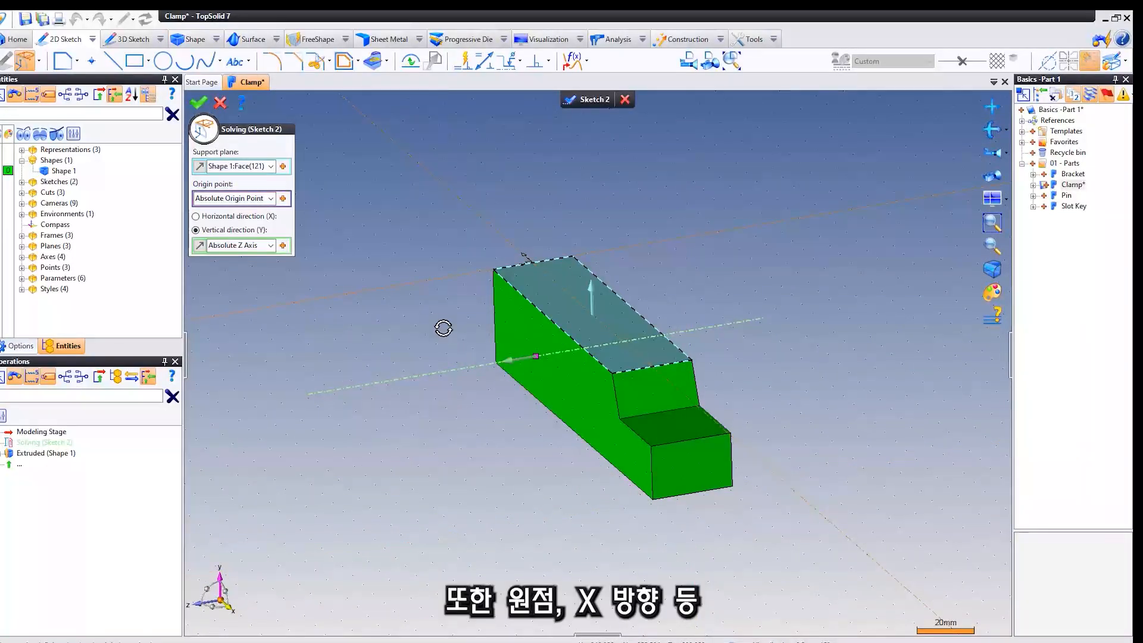
Place the sketch origin on the corner vertex at the tall end of the upper face and confirm the positioning.
{"action": "middle_click_drag", "start_coordinate": [441, 327], "coordinate": [503, 328]}
{"action": "middle_click_drag", "start_coordinate": [503, 332], "coordinate": [486, 338]}
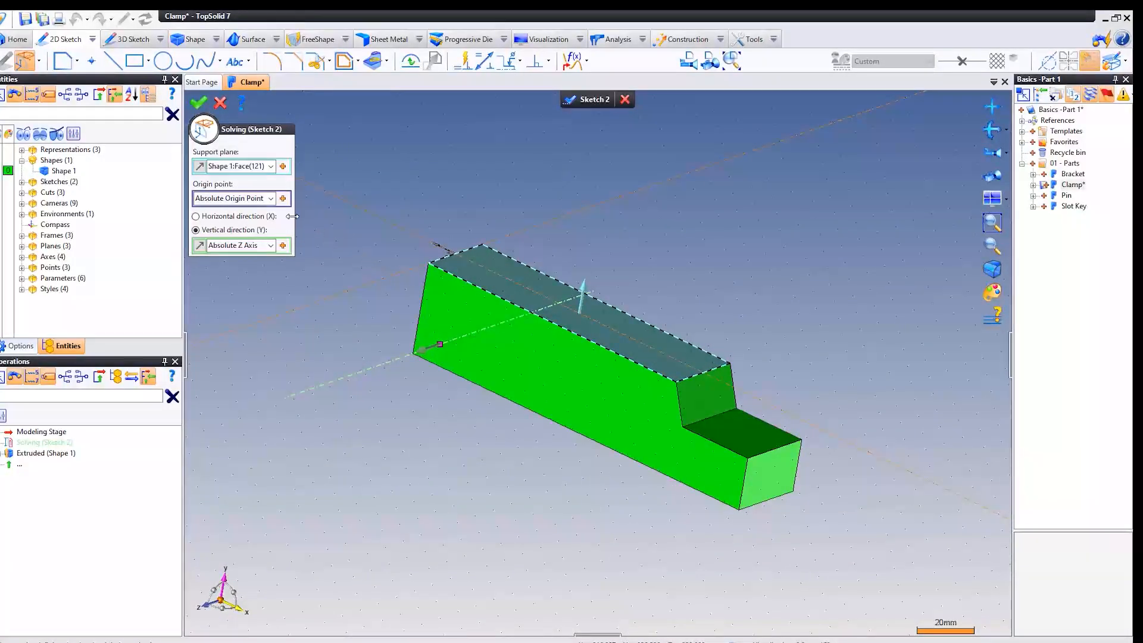
{"action": "left_click", "coordinate": [250, 199]}
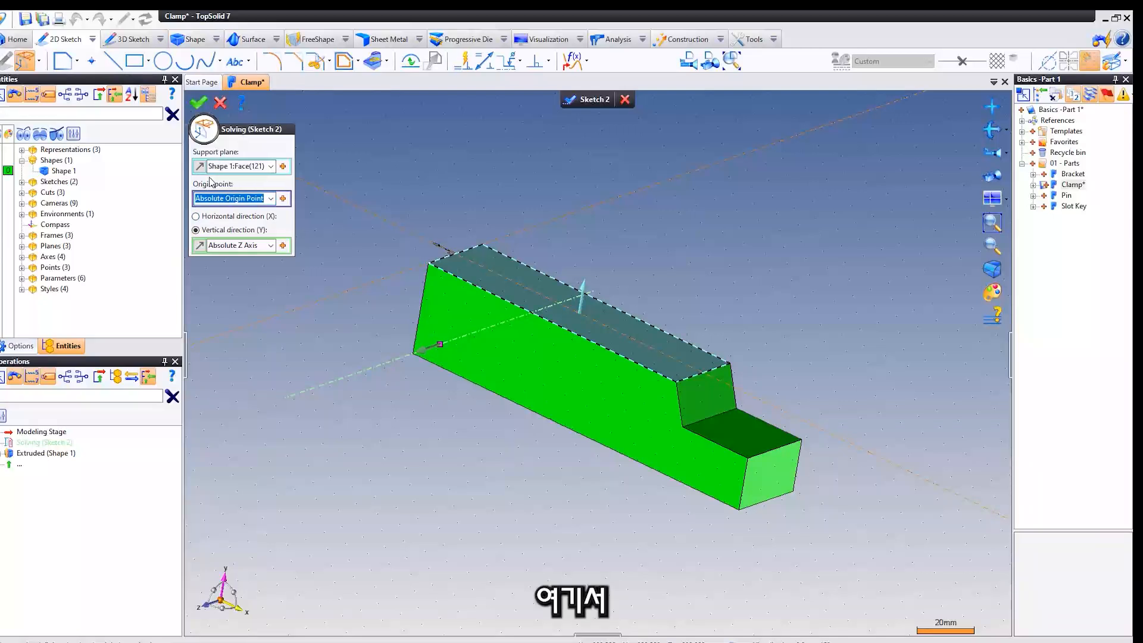
{"action": "left_click", "coordinate": [429, 263]}
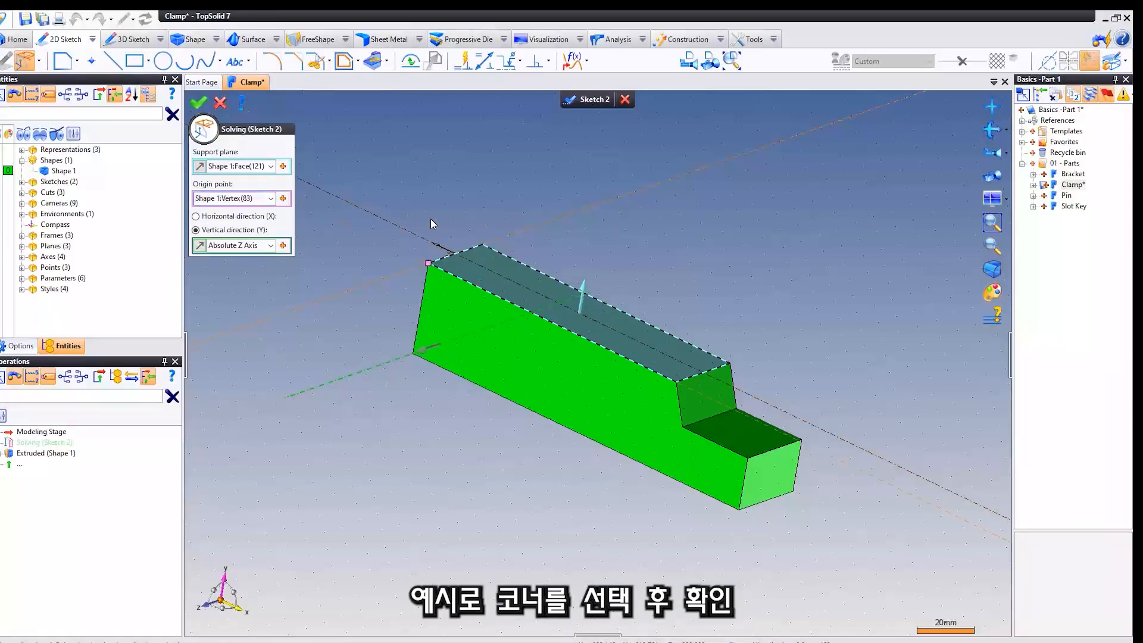
{"action": "right_click", "coordinate": [451, 161]}
{"action": "left_click", "coordinate": [462, 159]}
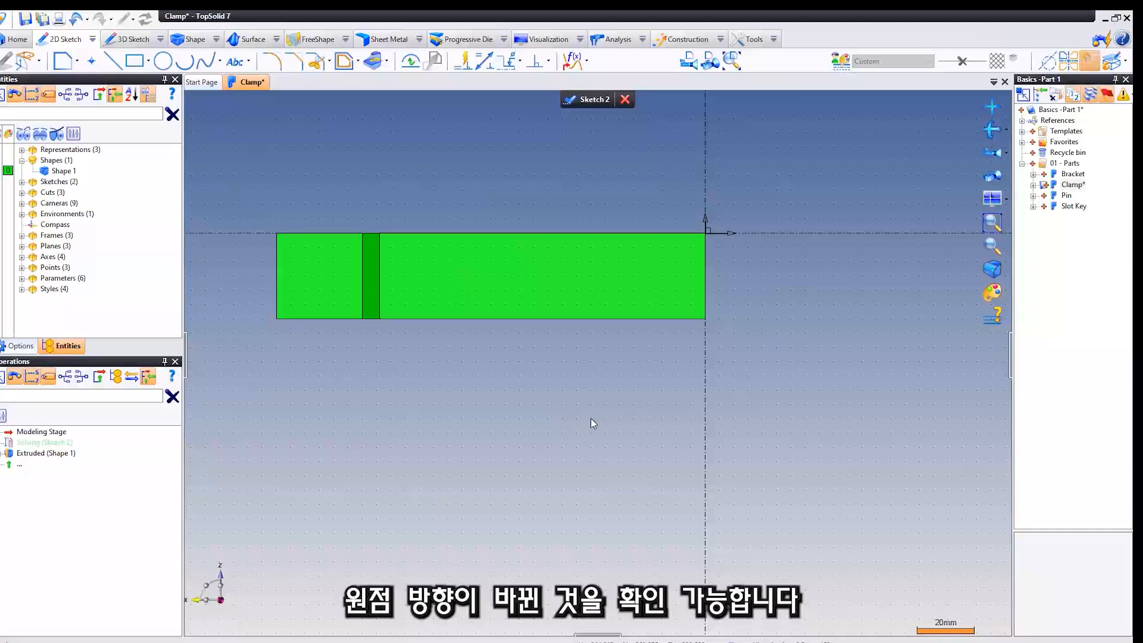
Reposition the sketch with its origin at the midpoint of the upper face's short edge at the tall end.
{"action": "mouse_move", "coordinate": [595, 378]}
{"action": "middle_mouse_down"}
{"action": "mouse_move", "coordinate": [589, 309]}
{"action": "mouse_move", "coordinate": [603, 324]}
{"action": "middle_mouse_up"}
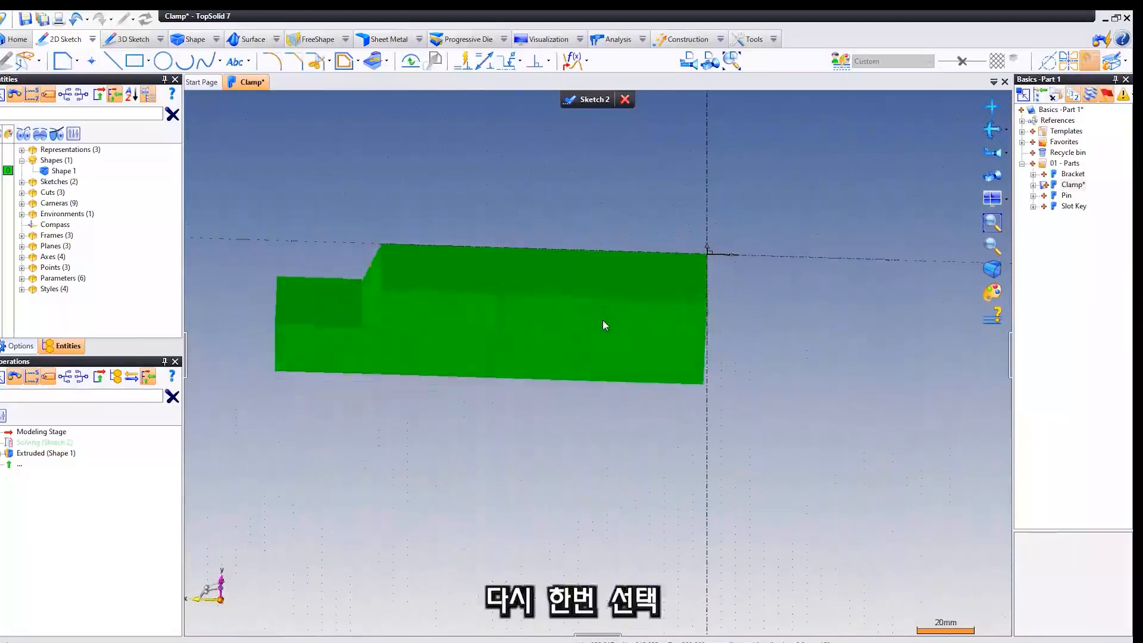
{"action": "left_click", "coordinate": [27, 61]}
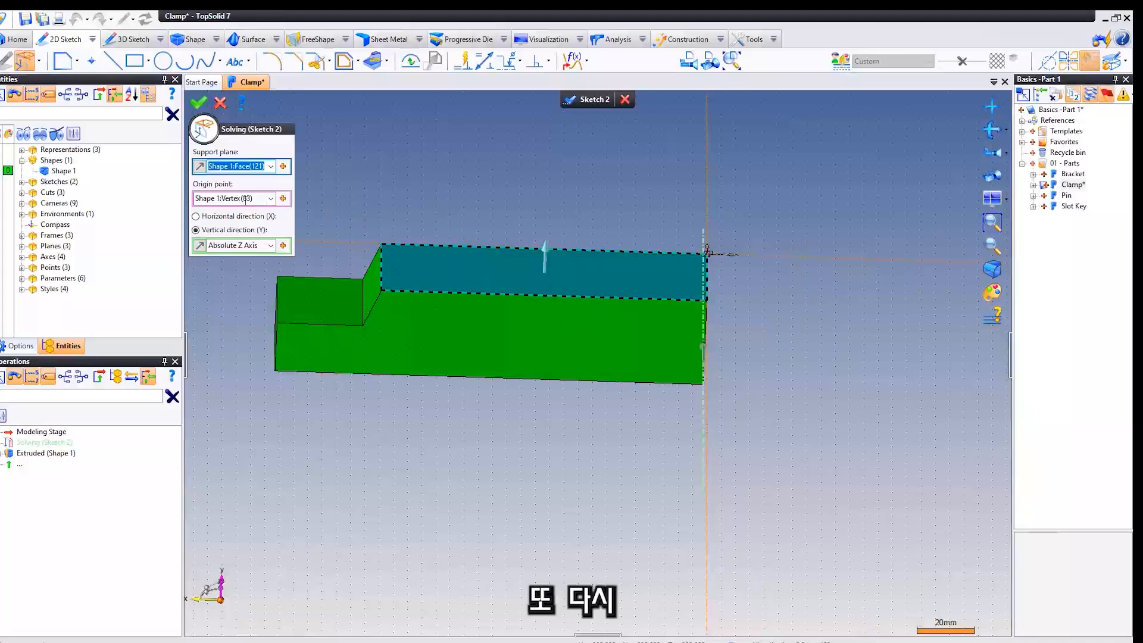
{"action": "left_click", "coordinate": [265, 200]}
{"action": "left_click", "coordinate": [712, 269]}
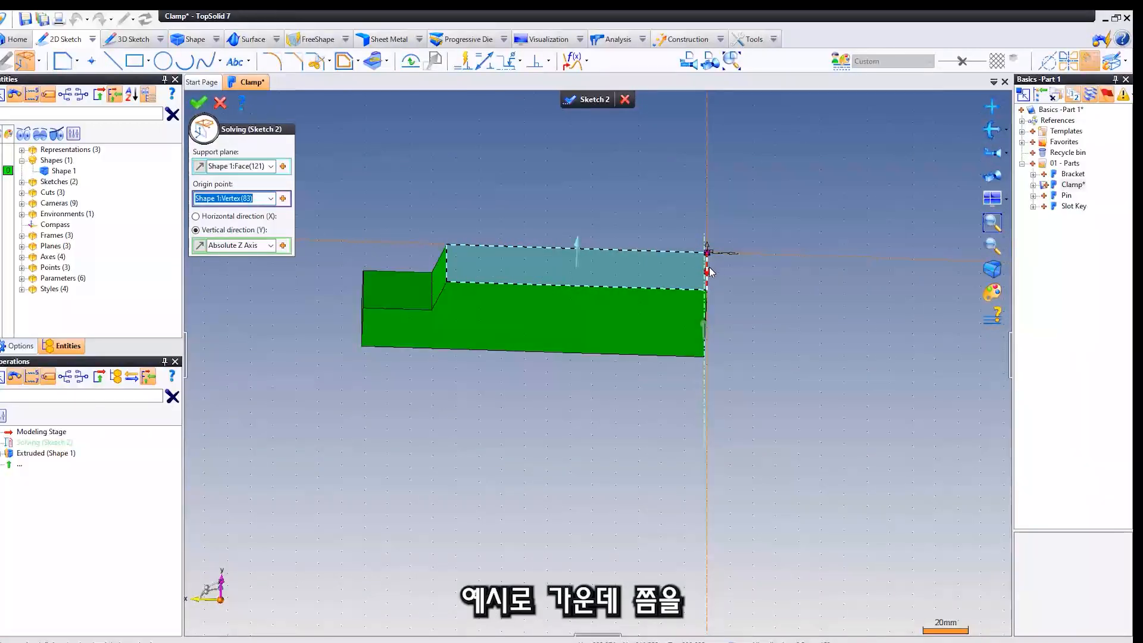
{"action": "middle_click_drag", "start_coordinate": [743, 268], "coordinate": [569, 263]}
{"action": "scroll", "coordinate": [570, 263], "scroll_direction": "up", "scroll_amount": 3}
{"action": "middle_click_drag", "start_coordinate": [471, 261], "coordinate": [427, 224]}
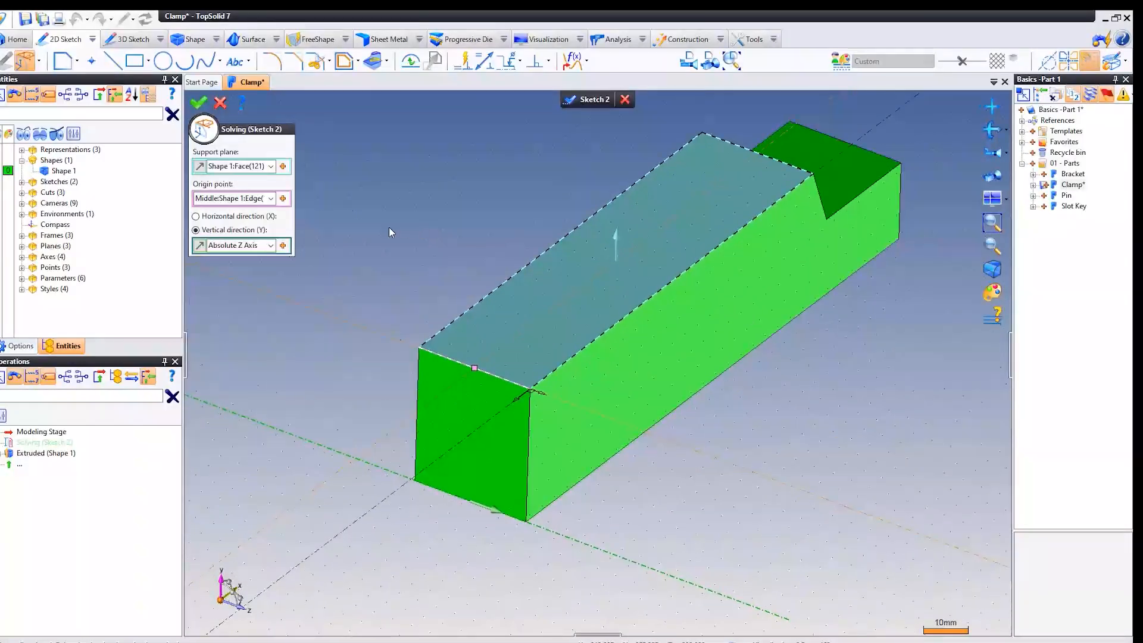
Orient the sketch by its horizontal direction along the Absolute X Axis and confirm the positioning.
{"action": "left_click", "coordinate": [237, 217]}
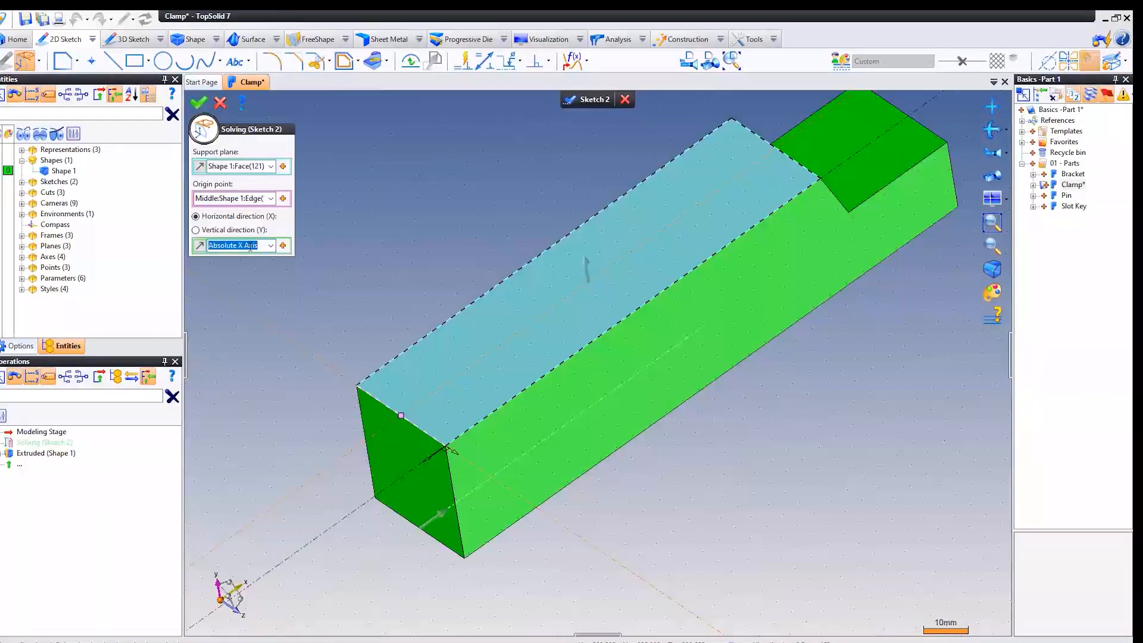
{"action": "right_click", "coordinate": [350, 274]}
{"action": "left_click", "coordinate": [376, 280]}
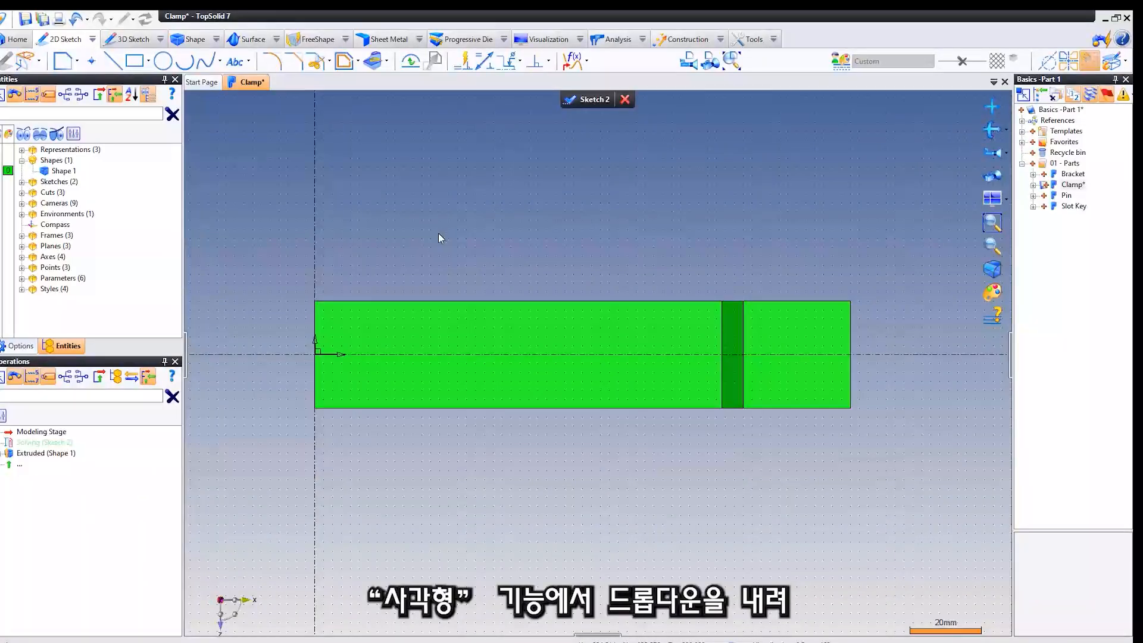
Start a standard profile in the upper-face sketch and choose the Obround shape.
{"action": "left_click", "coordinate": [150, 62]}
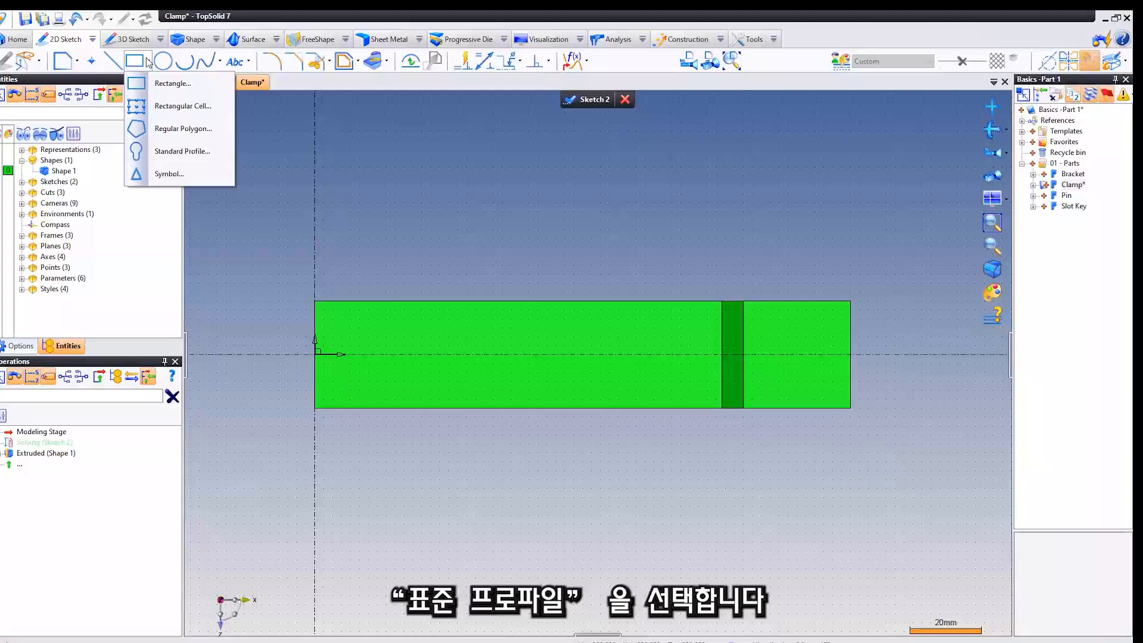
{"action": "left_click", "coordinate": [199, 152]}
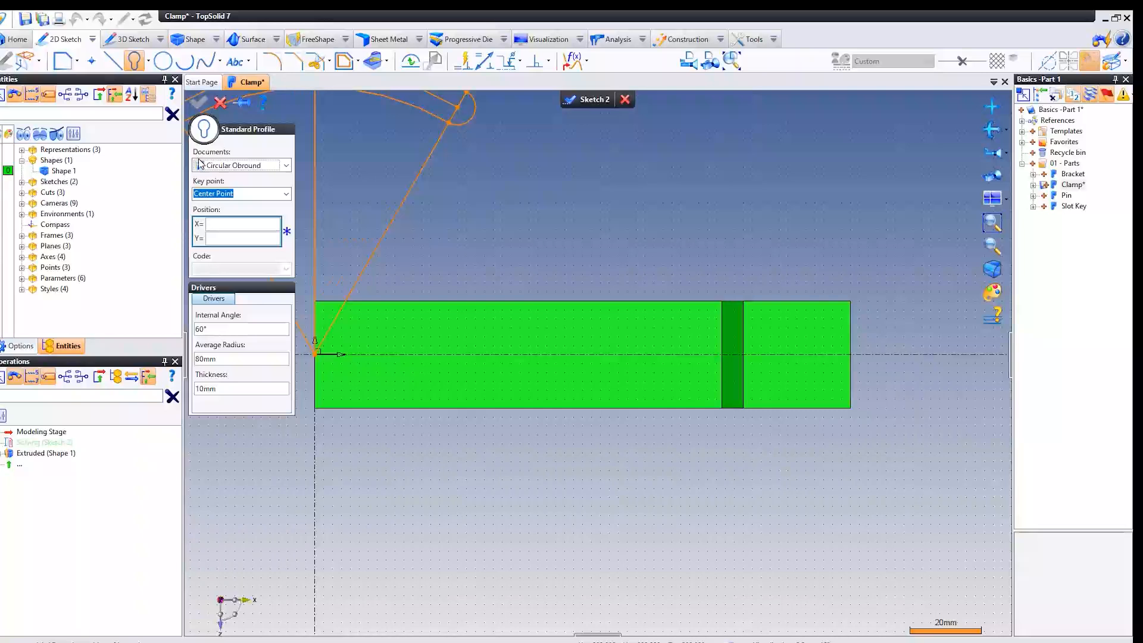
{"action": "left_click", "coordinate": [248, 167]}
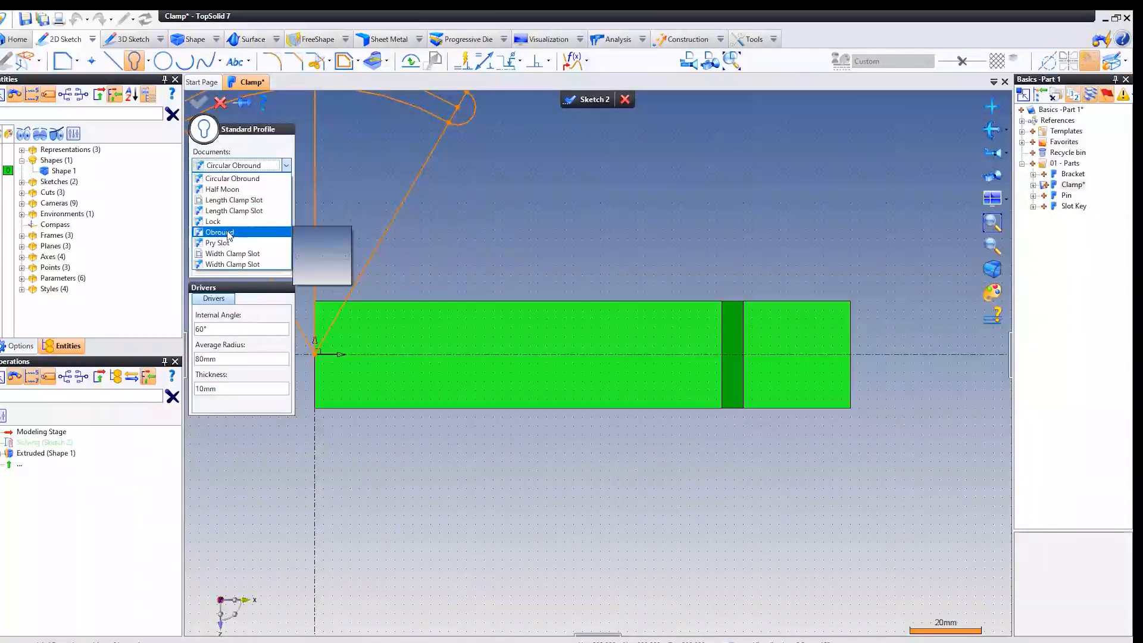
{"action": "left_click", "coordinate": [219, 233]}
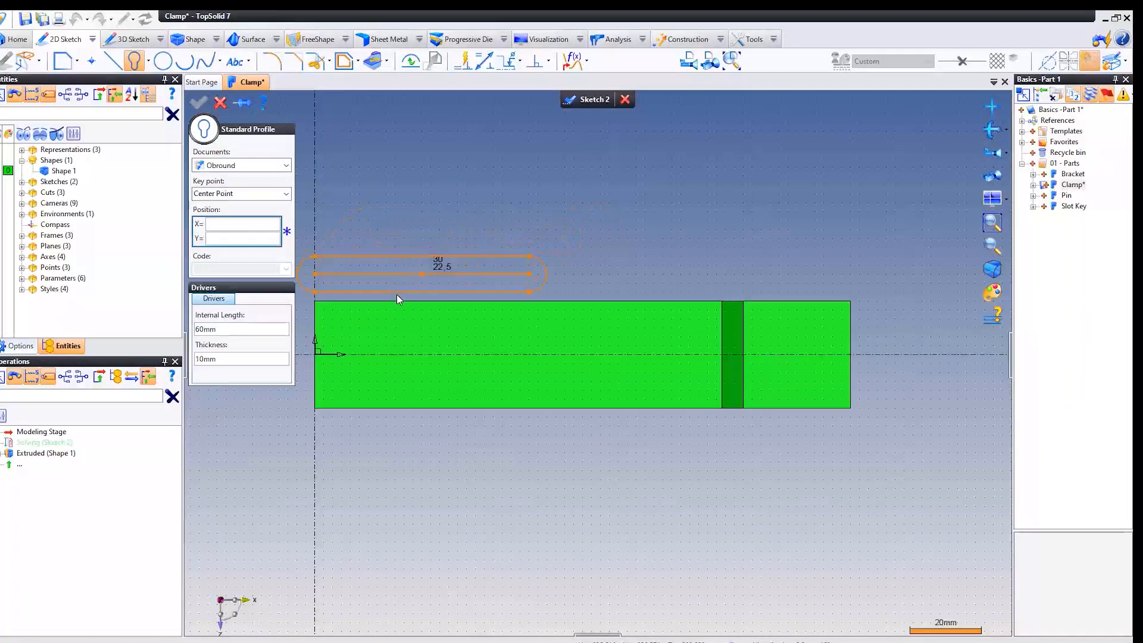
Set the obround's internal length to 52 mm and thickness to 14 mm, and place it on the long face slightly off the horizontal axis.
{"action": "left_click", "coordinate": [232, 331]}
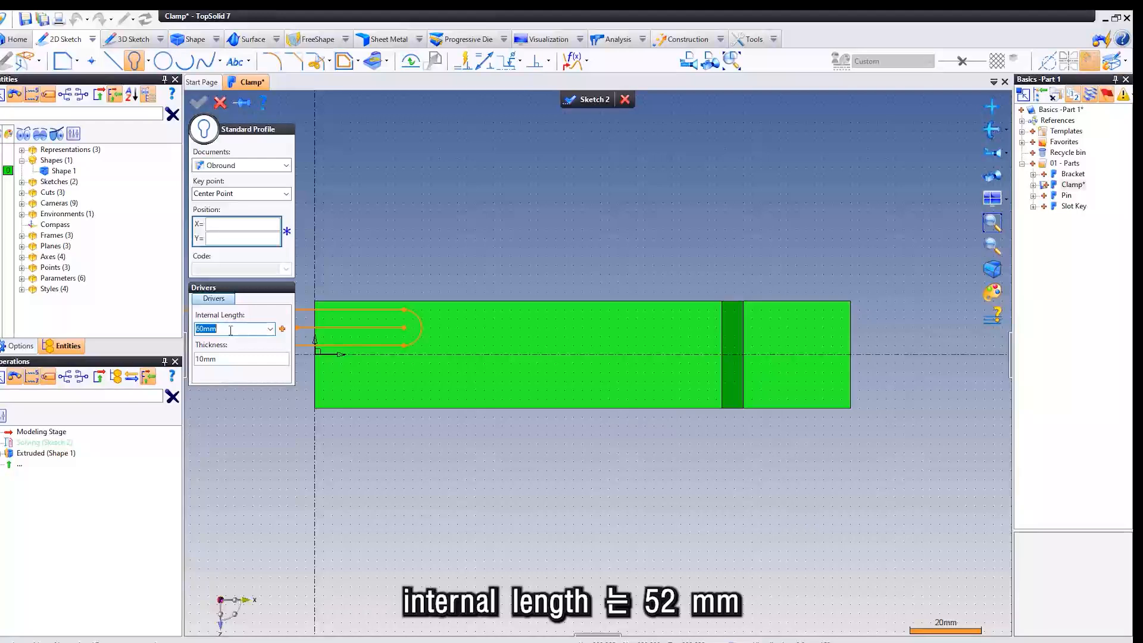
{"action": "type", "text": "5"}
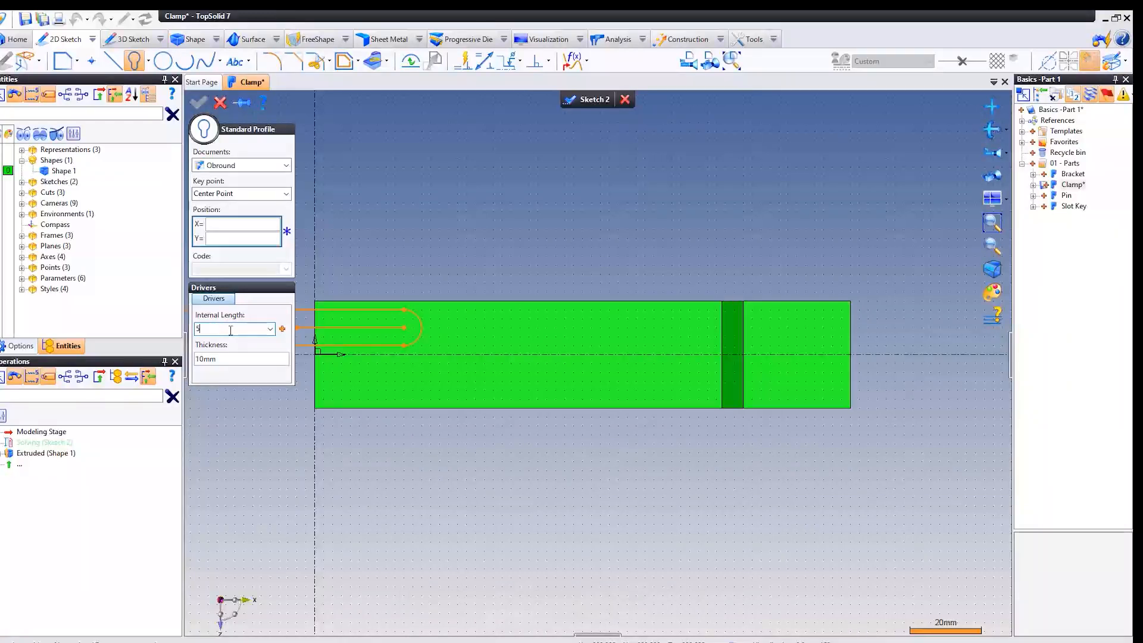
{"action": "type", "text": "2"}
{"action": "left_click", "coordinate": [233, 357]}
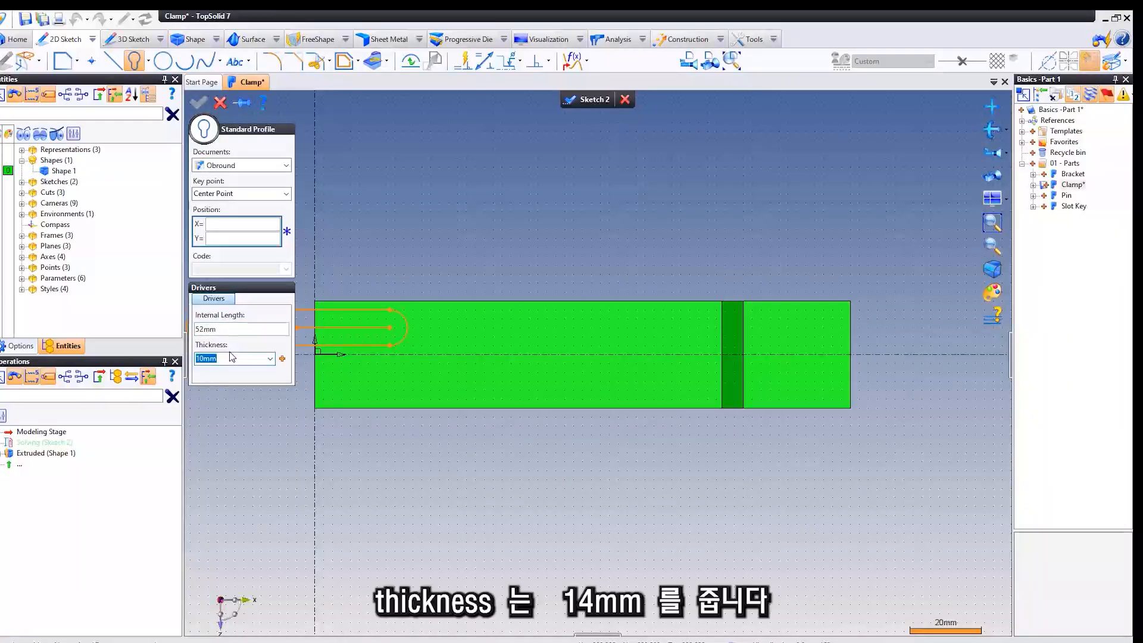
{"action": "type", "text": "14"}
{"action": "key", "text": "Tab"}
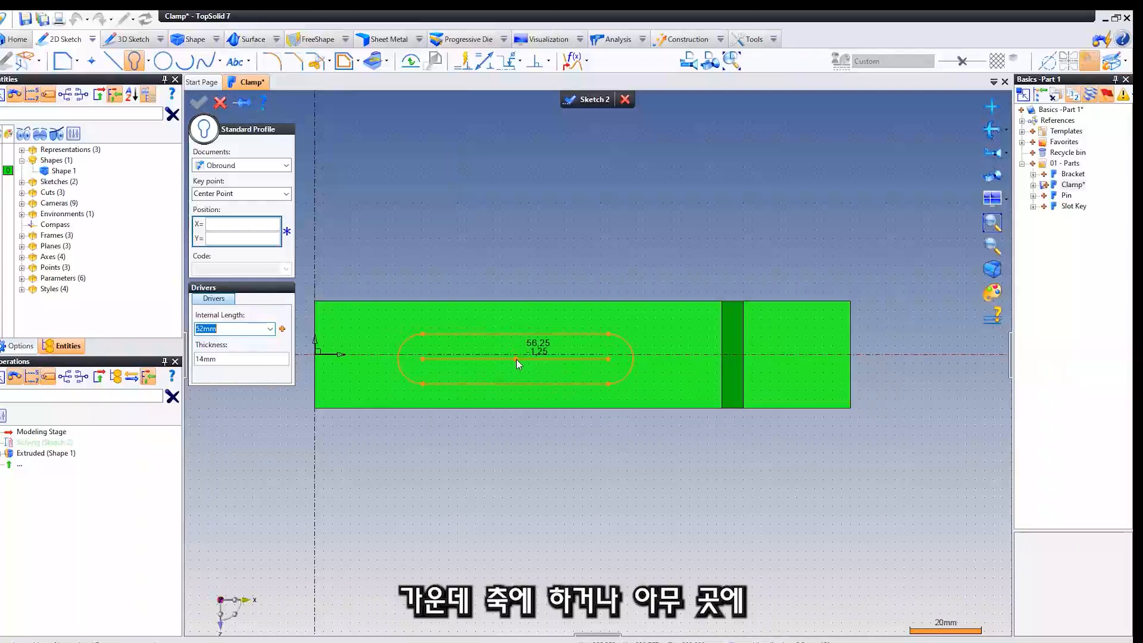
{"action": "left_click", "coordinate": [538, 369]}
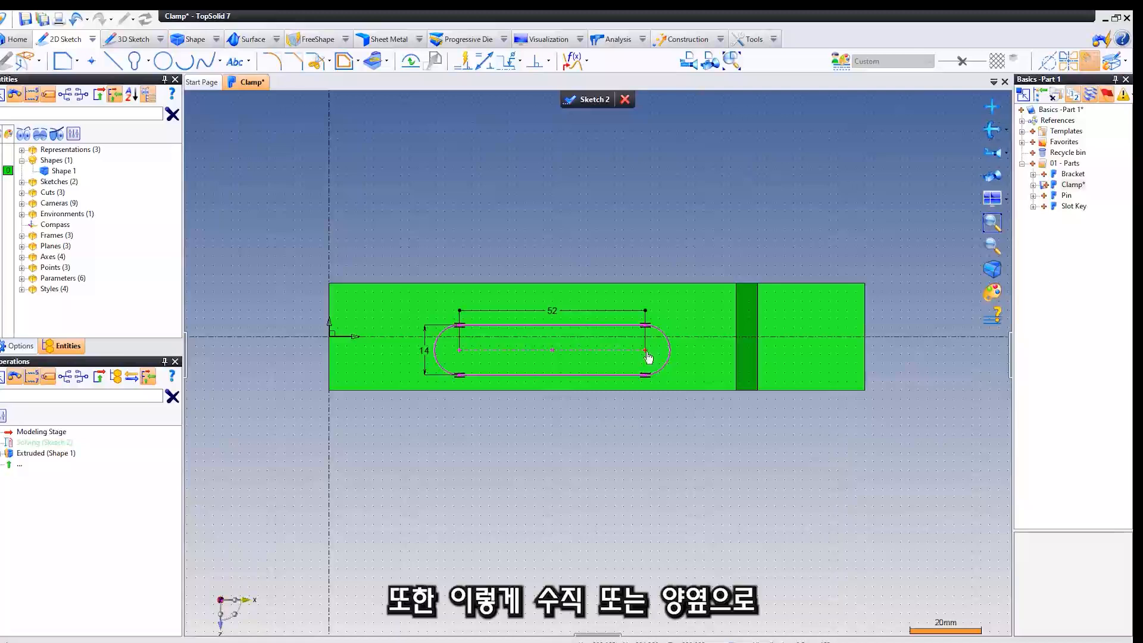
Tilt the obround by one arc centre, then constrain its centreline coincident with the sketch's horizontal axis.
{"action": "left_click_drag", "start_coordinate": [647, 347], "coordinate": [651, 304]}
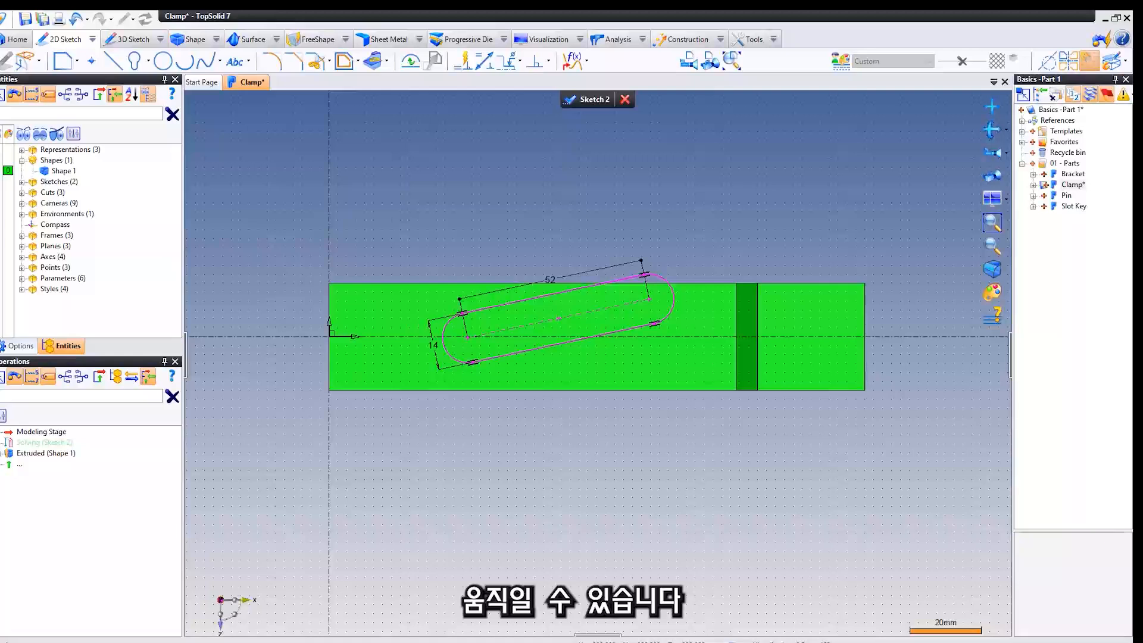
{"action": "left_click", "coordinate": [550, 63]}
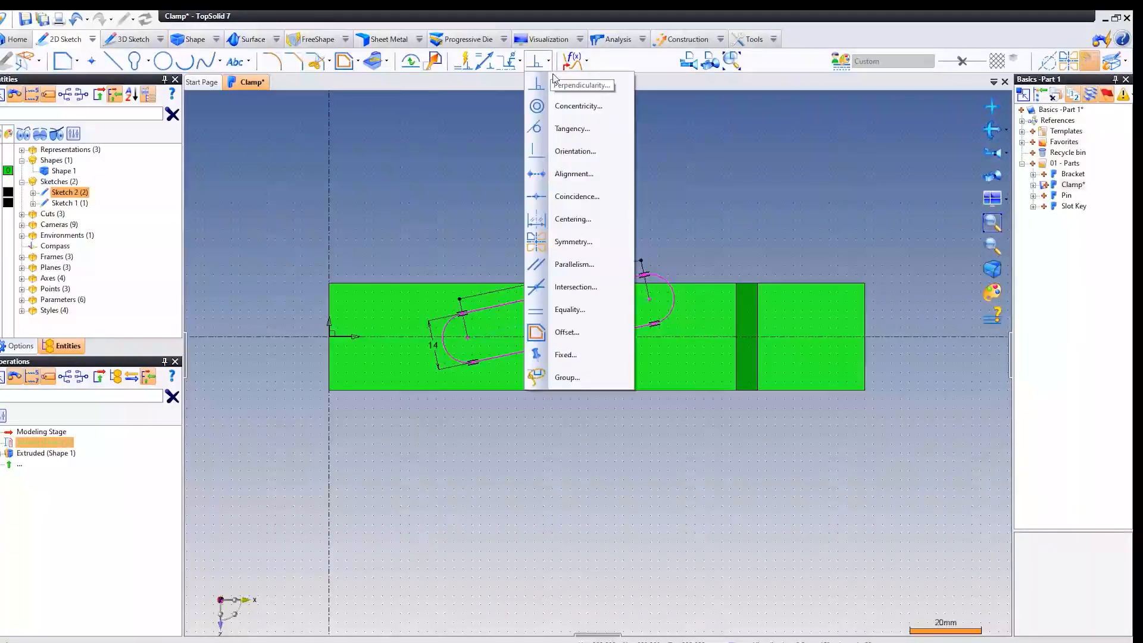
{"action": "left_click", "coordinate": [577, 197]}
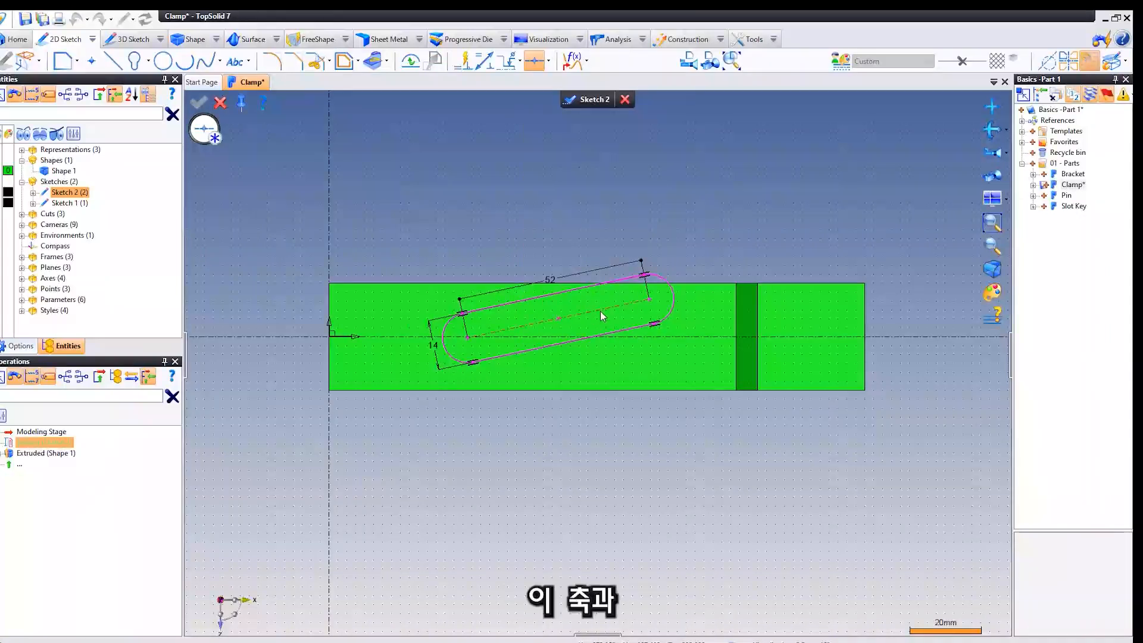
{"action": "left_click", "coordinate": [662, 337]}
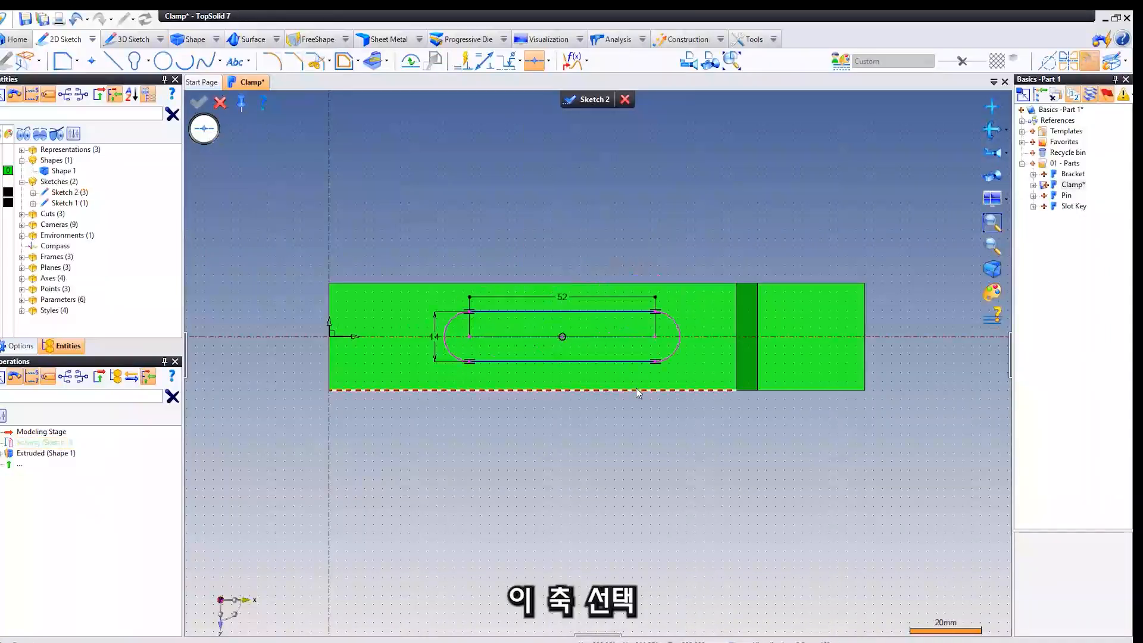
{"action": "left_click", "coordinate": [219, 103]}
Dimension the obround's arc centre nearest the origin at 49 mm from the sketch's Y axis.
{"action": "middle_click_drag", "start_coordinate": [448, 190], "coordinate": [453, 169]}
{"action": "mouse_move", "coordinate": [568, 318]}
{"action": "left_mouse_down"}
{"action": "mouse_move", "coordinate": [502, 326]}
{"action": "mouse_move", "coordinate": [613, 329]}
{"action": "mouse_move", "coordinate": [572, 327]}
{"action": "left_mouse_up"}
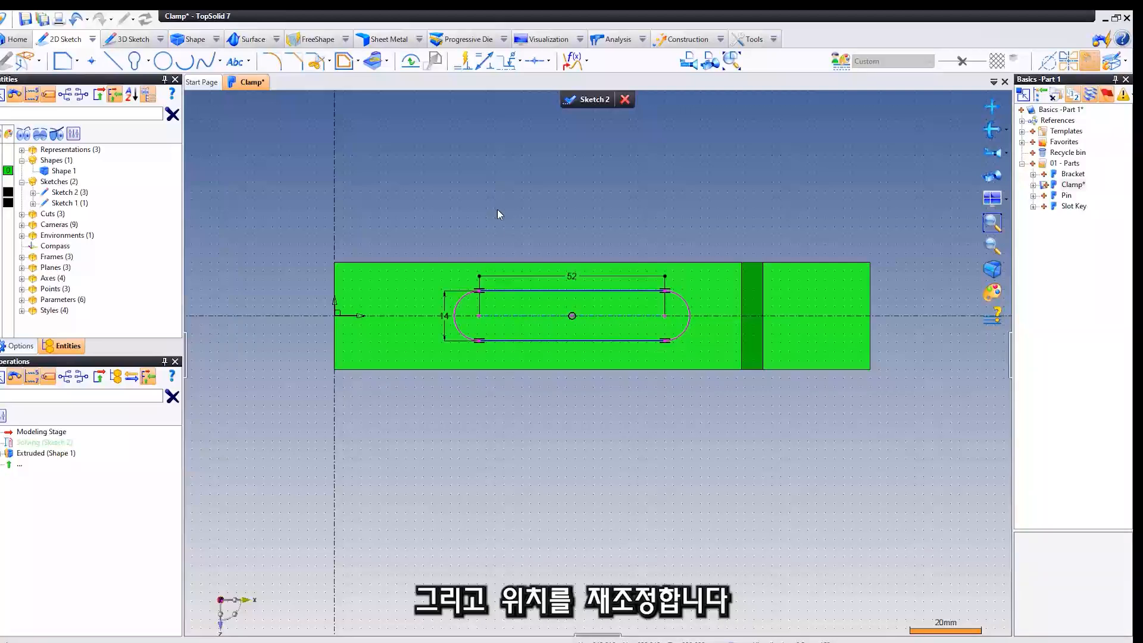
{"action": "left_click", "coordinate": [484, 61]}
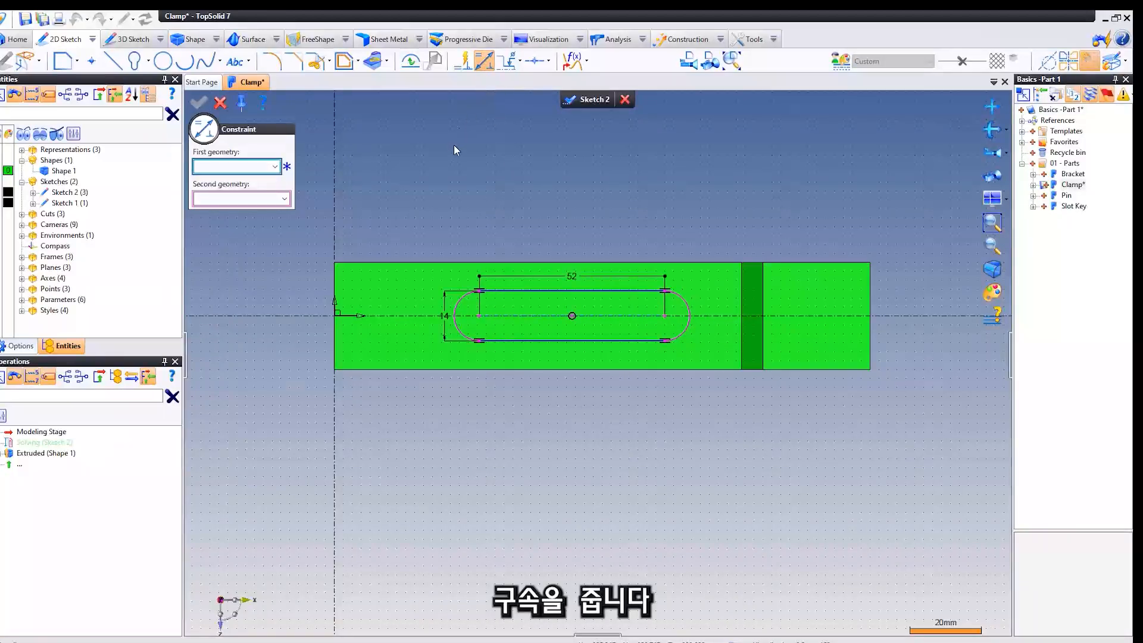
{"action": "middle_click_drag", "start_coordinate": [442, 163], "coordinate": [460, 160]}
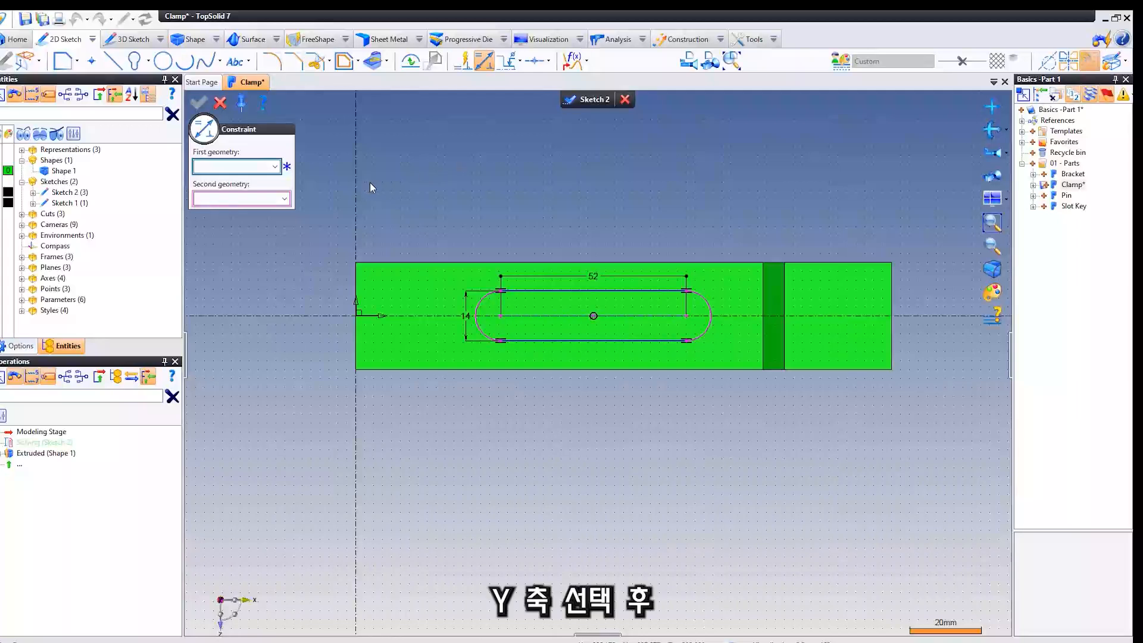
{"action": "left_click", "coordinate": [356, 191]}
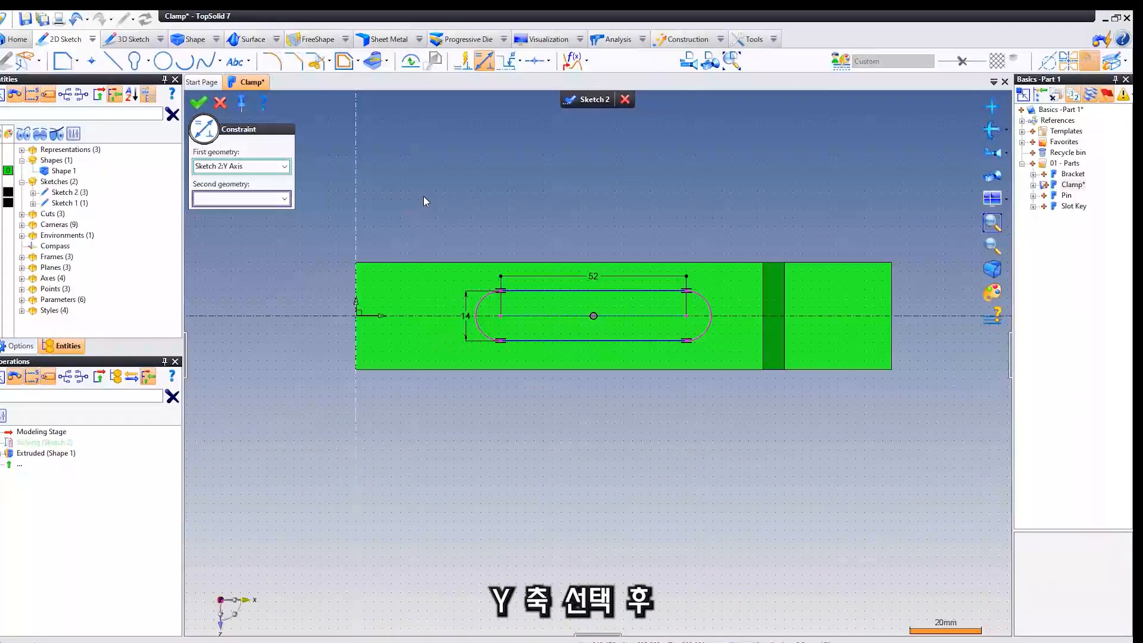
{"action": "middle_click_drag", "start_coordinate": [425, 194], "coordinate": [420, 176]}
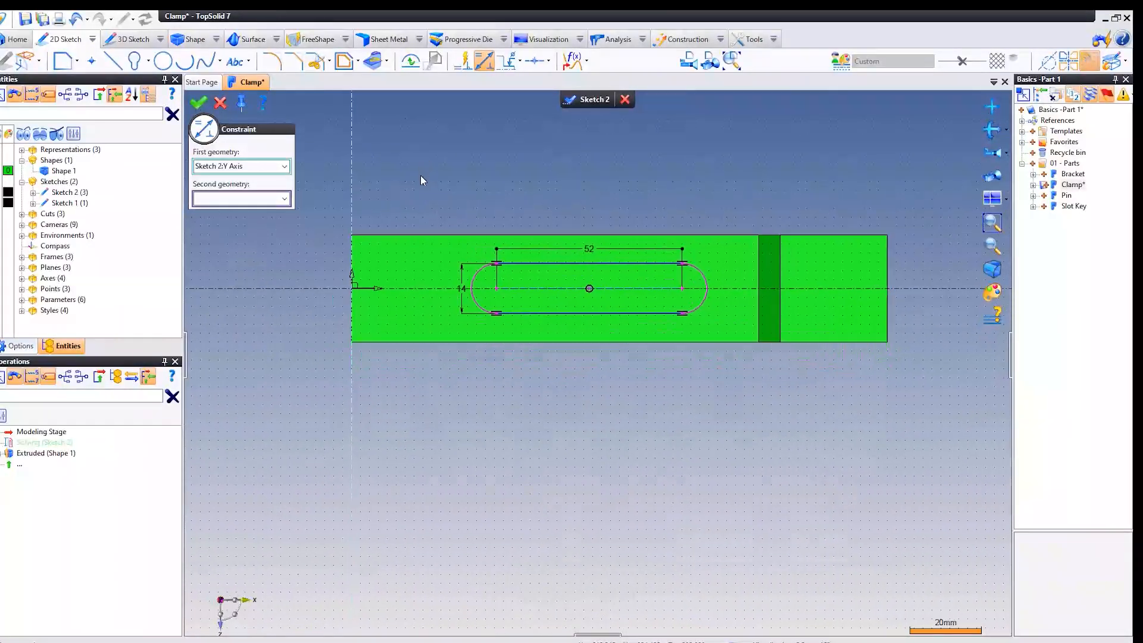
{"action": "left_click", "coordinate": [498, 291]}
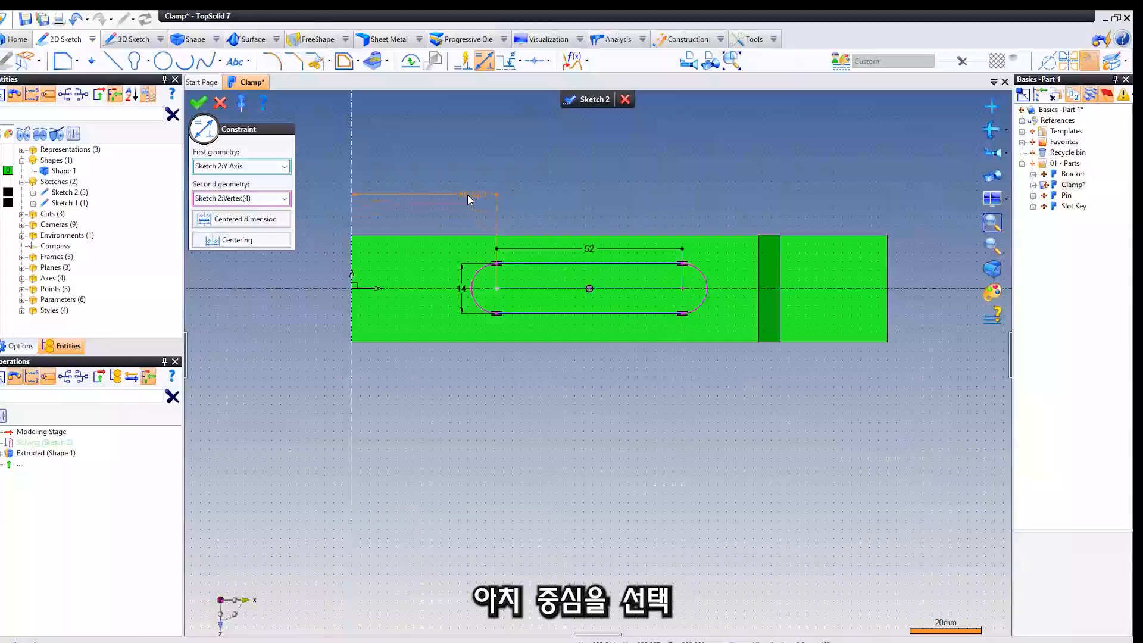
{"action": "left_click", "coordinate": [452, 194]}
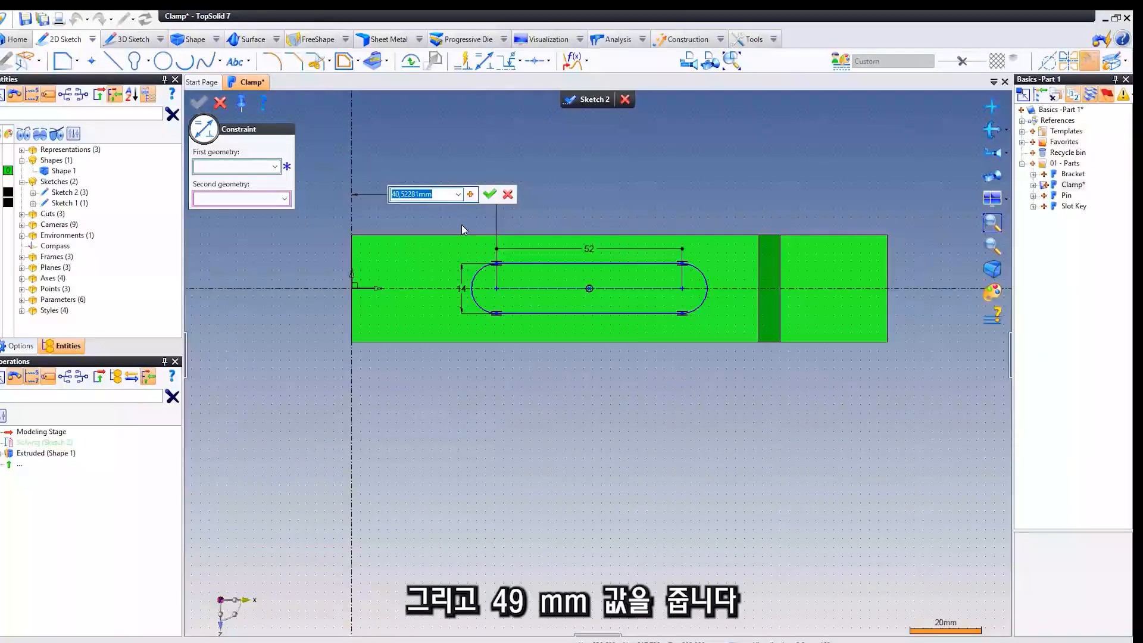
{"action": "type", "text": "49"}
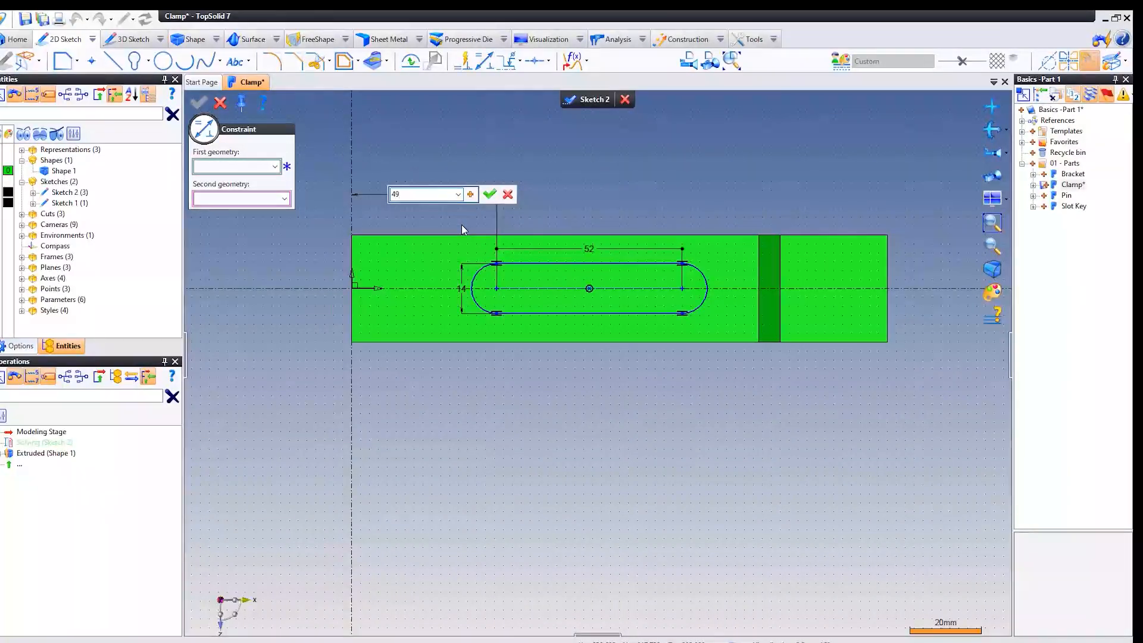
{"action": "key", "text": "Return"}
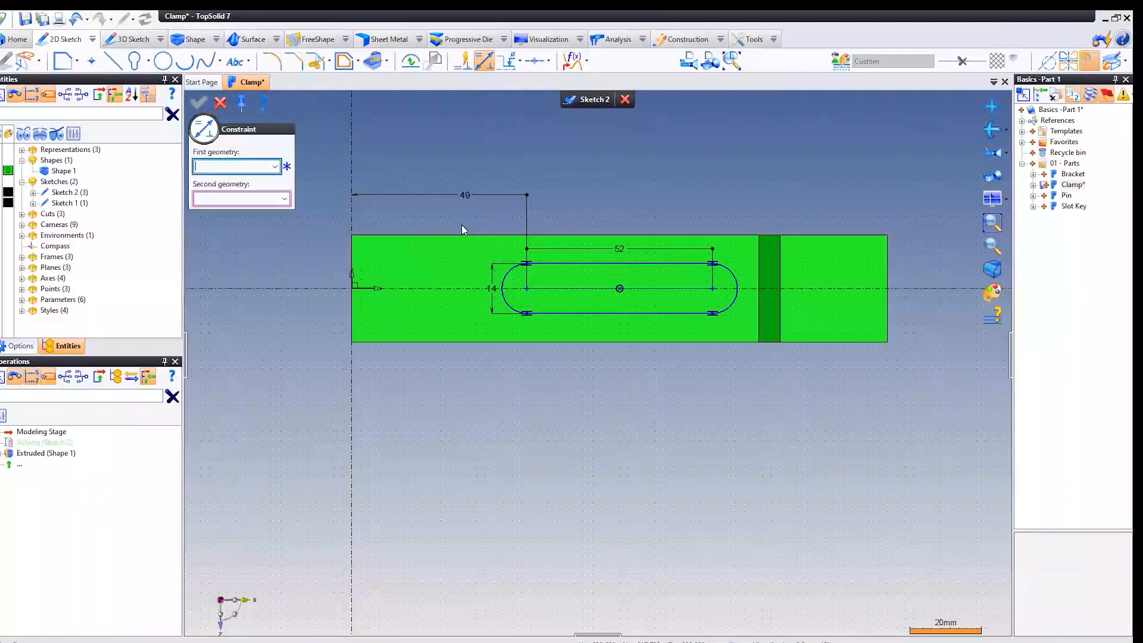
{"action": "left_click", "coordinate": [220, 102]}
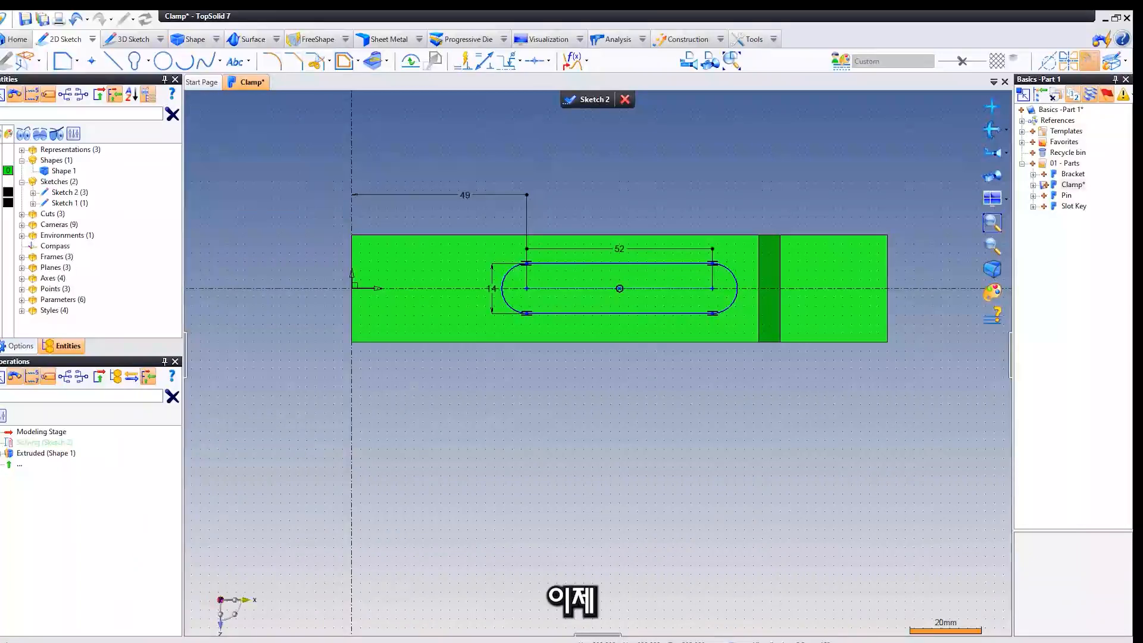
Finish the obround sketch and return to the 3D part.
{"action": "middle_click_drag", "start_coordinate": [589, 253], "coordinate": [593, 296]}
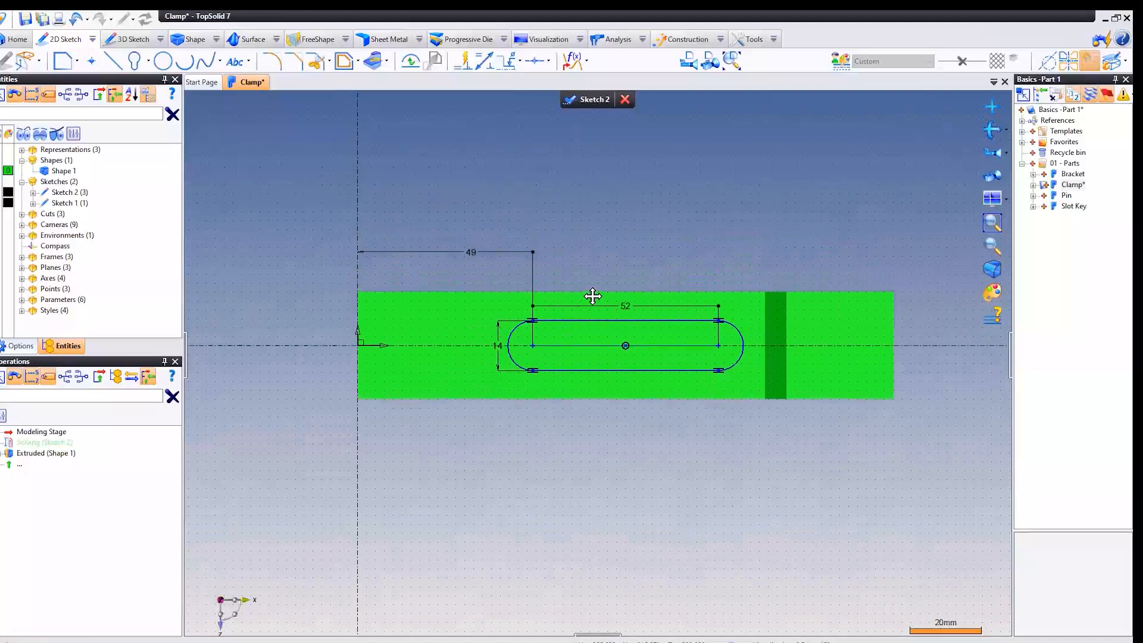
{"action": "middle_click_drag", "start_coordinate": [591, 211], "coordinate": [581, 155]}
{"action": "left_click", "coordinate": [581, 99]}
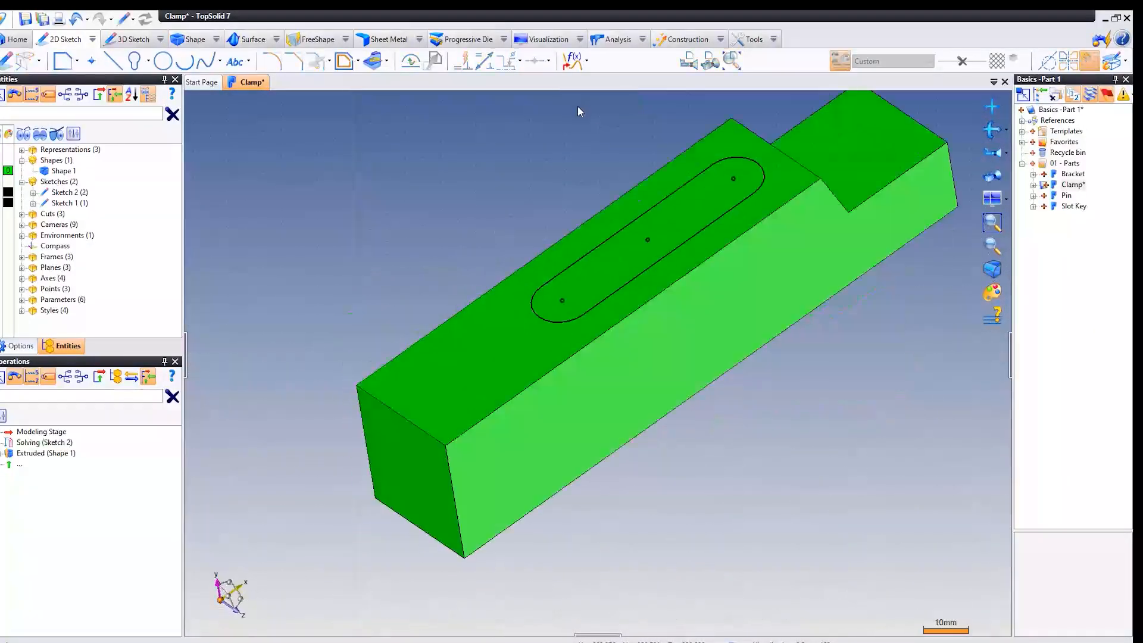
Start a pocket in the clamp body with Sketch 2 as its section.
{"action": "left_click", "coordinate": [187, 39]}
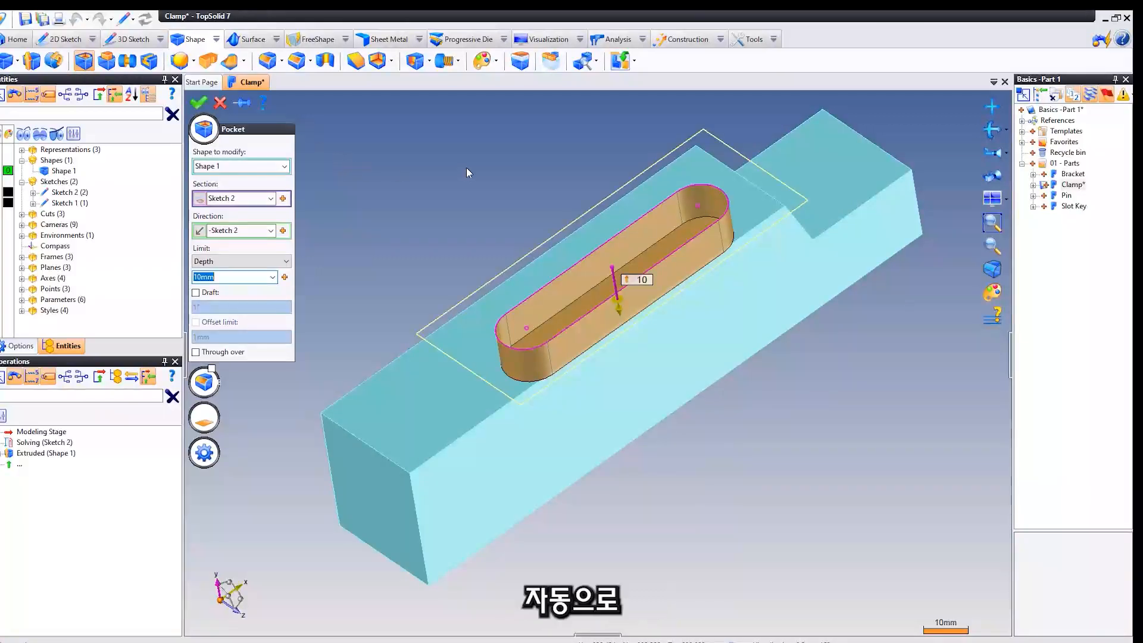
{"action": "middle_click_drag", "start_coordinate": [468, 168], "coordinate": [416, 206]}
{"action": "left_click", "coordinate": [271, 198]}
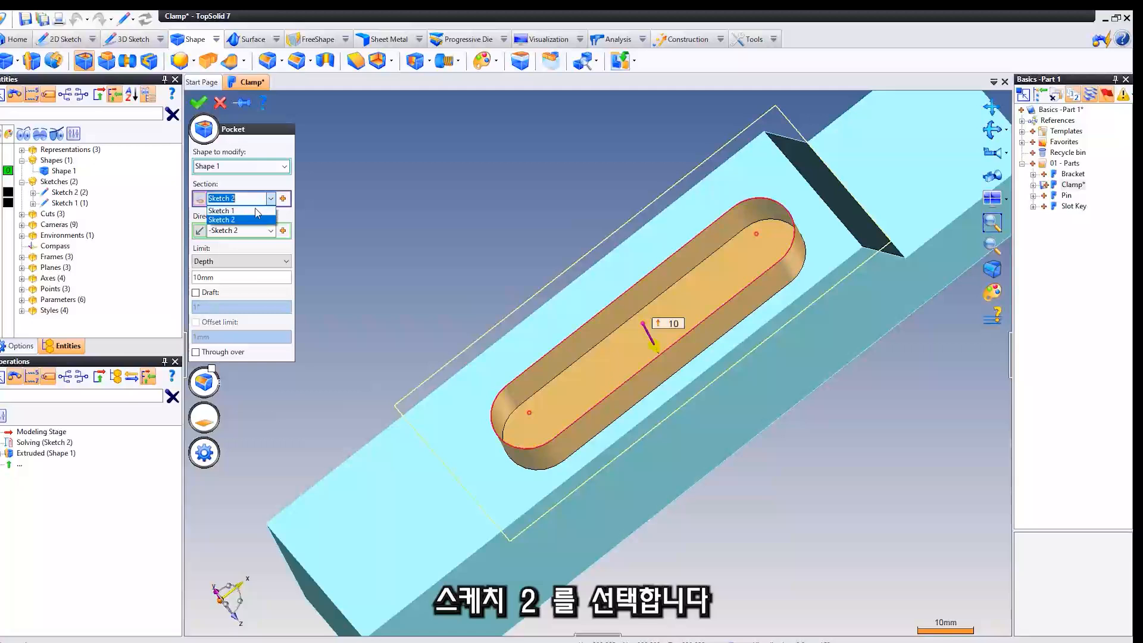
{"action": "left_click", "coordinate": [249, 220]}
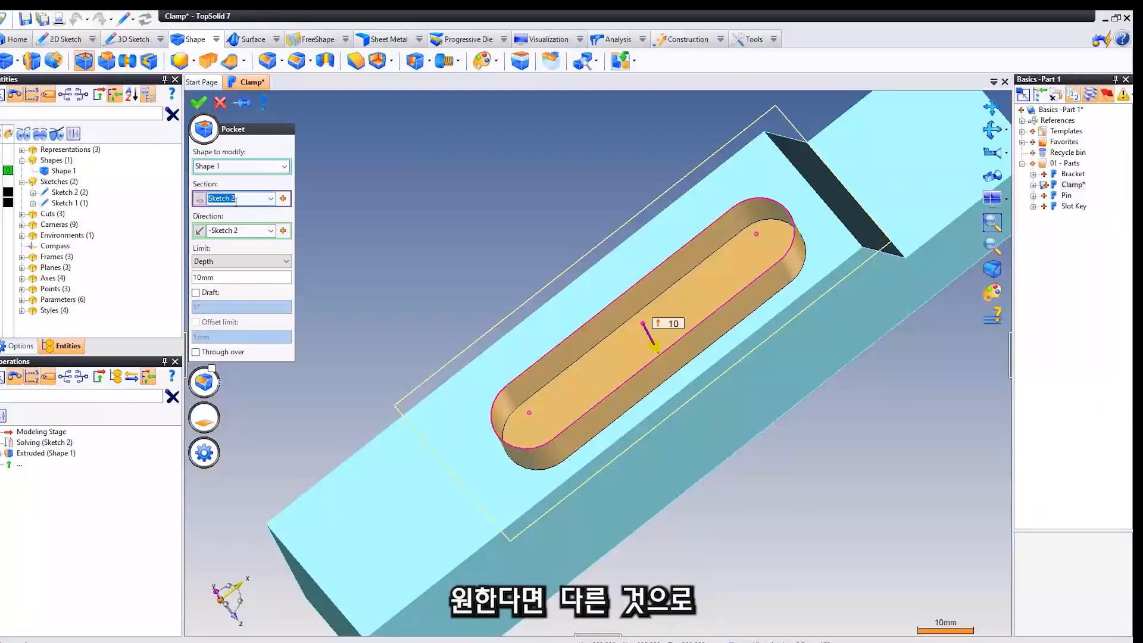
Set the pocket's limit to Through and confirm the slot cut.
{"action": "middle_click_drag", "start_coordinate": [465, 248], "coordinate": [470, 186]}
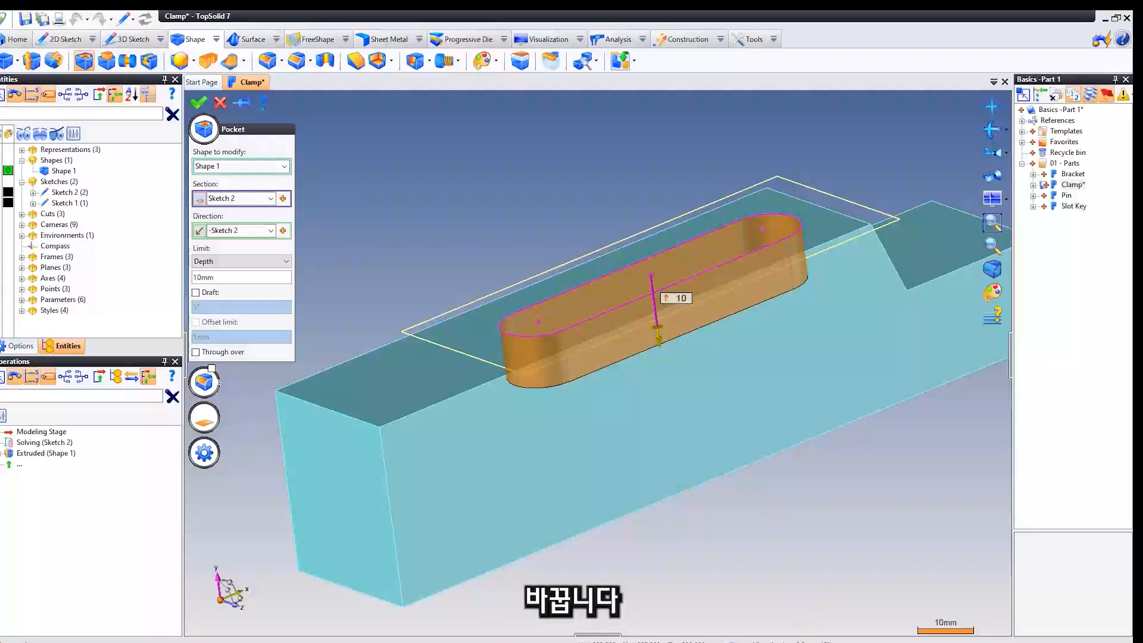
{"action": "left_click", "coordinate": [212, 260]}
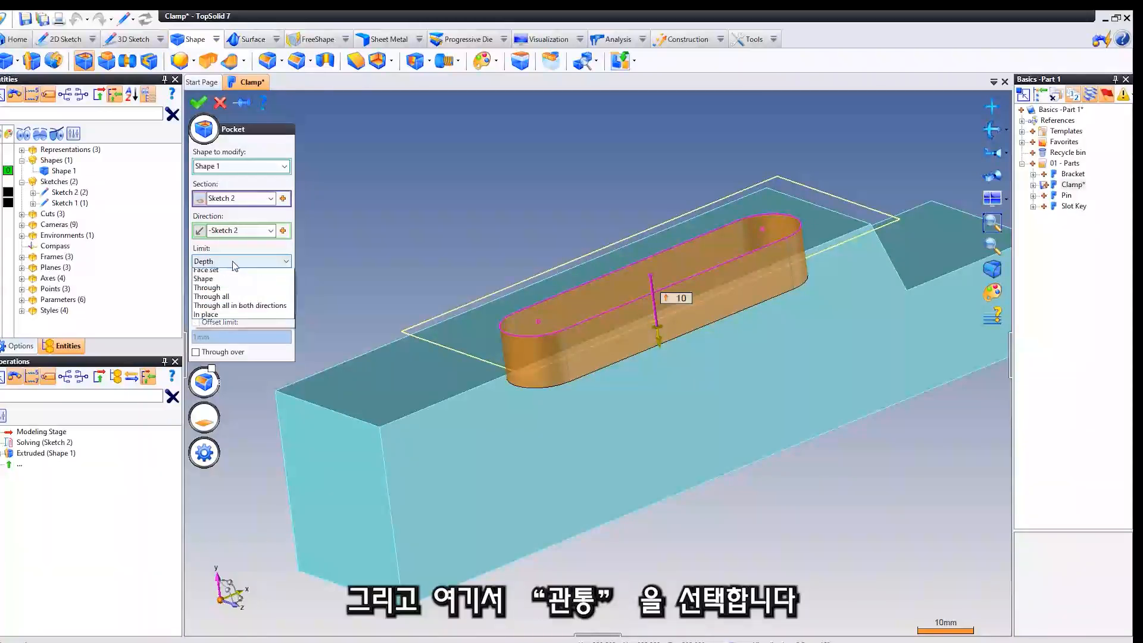
{"action": "left_click", "coordinate": [220, 327]}
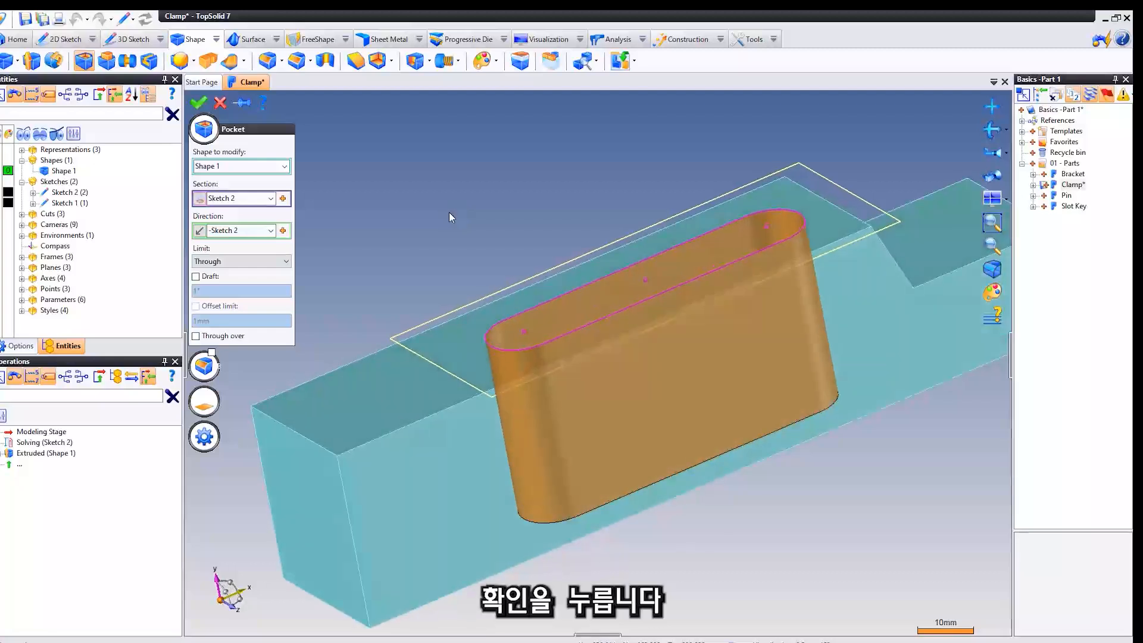
{"action": "right_click", "coordinate": [448, 209]}
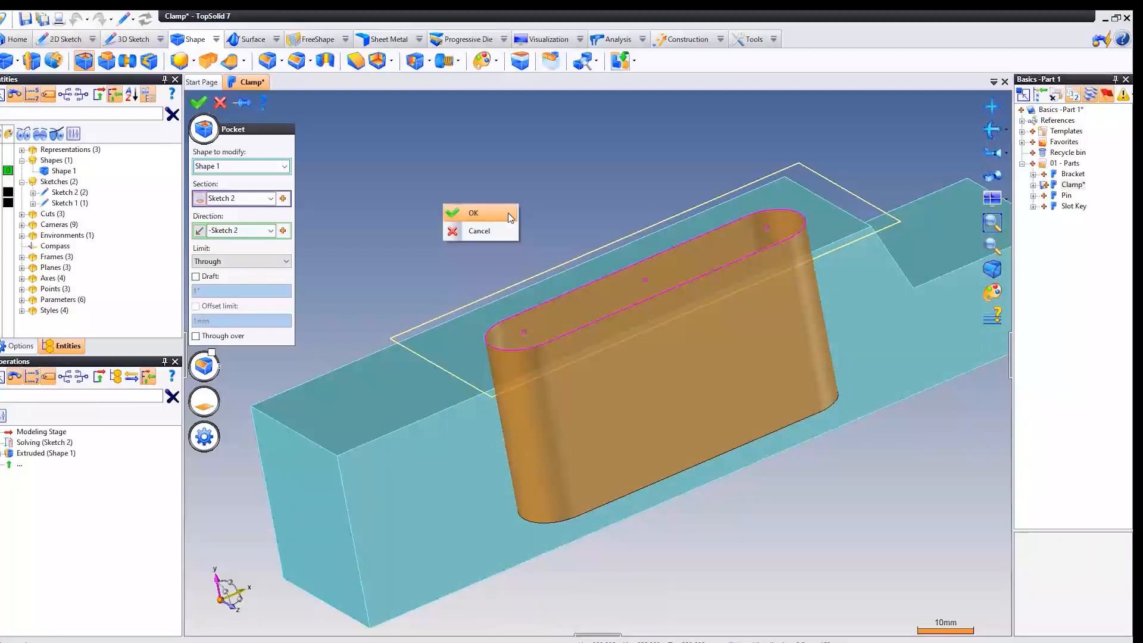
{"action": "left_click", "coordinate": [509, 213]}
Start a new sketch on the low step face of the clamp body.
{"action": "mouse_move", "coordinate": [508, 213]}
{"action": "middle_mouse_down"}
{"action": "mouse_move", "coordinate": [472, 309]}
{"action": "mouse_move", "coordinate": [500, 278]}
{"action": "mouse_move", "coordinate": [516, 227]}
{"action": "middle_mouse_up"}
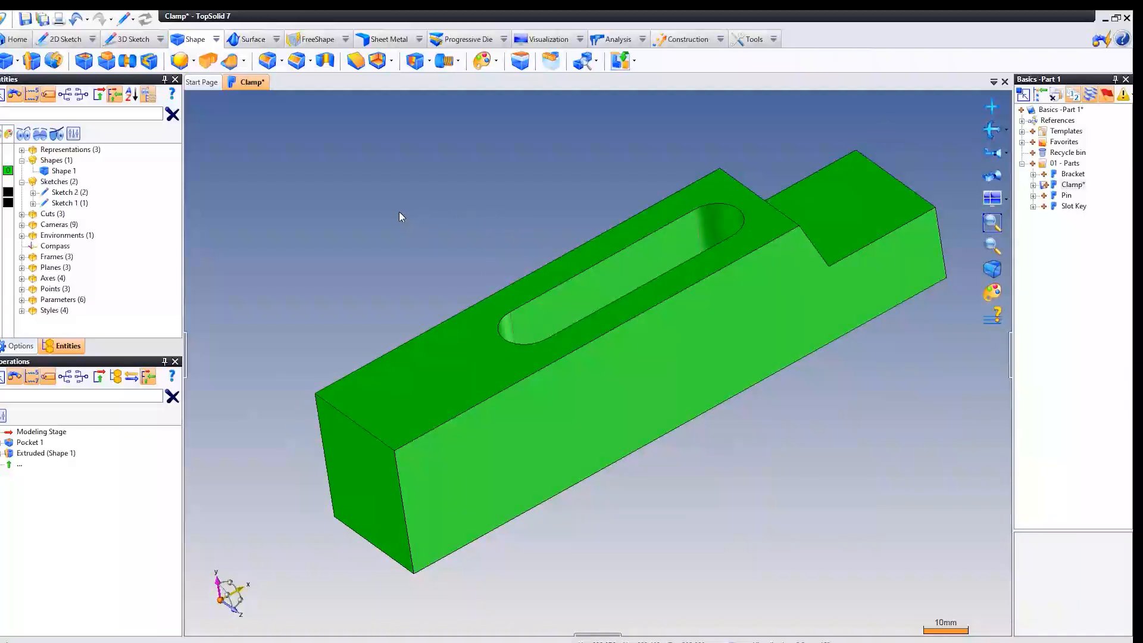
{"action": "middle_click_drag", "start_coordinate": [399, 211], "coordinate": [376, 215]}
{"action": "left_click", "coordinate": [822, 203]}
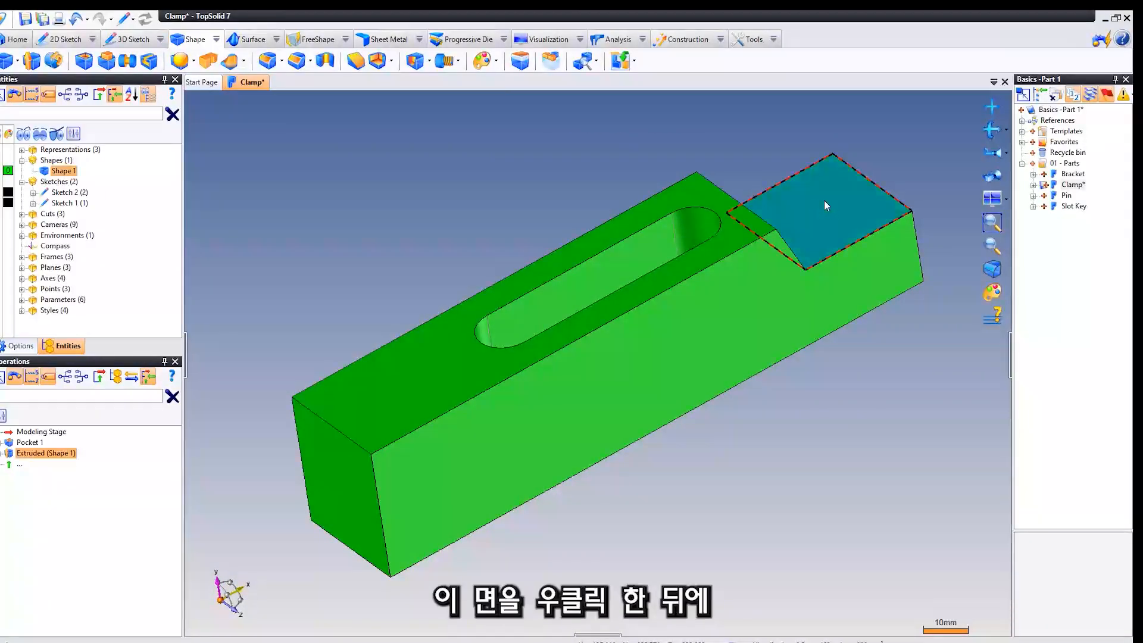
{"action": "right_click", "coordinate": [378, 151]}
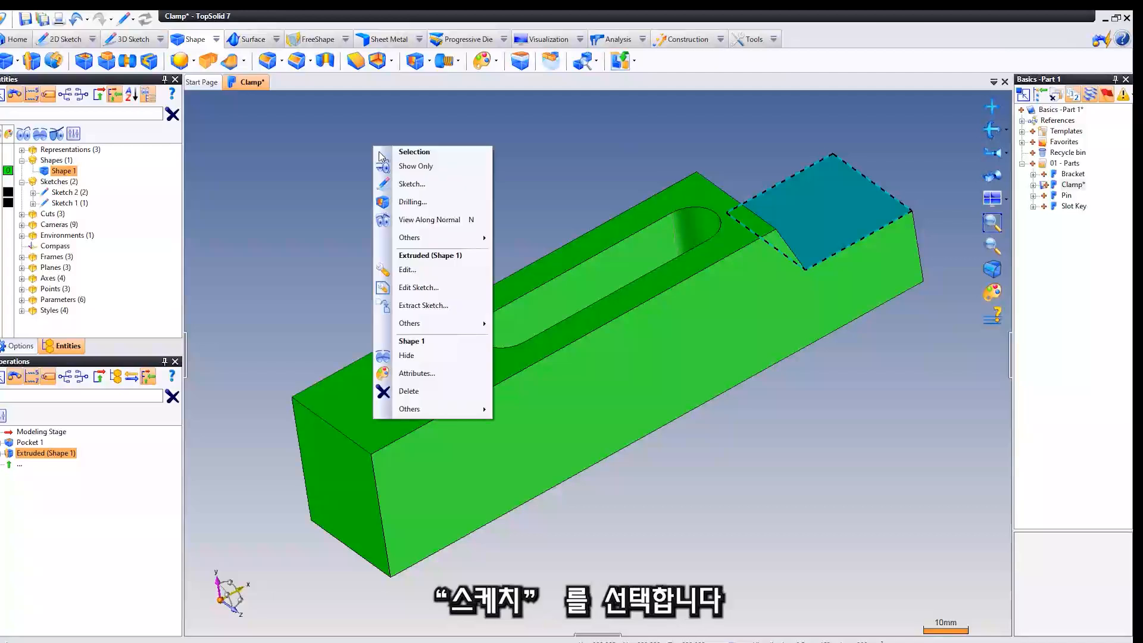
{"action": "left_click", "coordinate": [449, 184]}
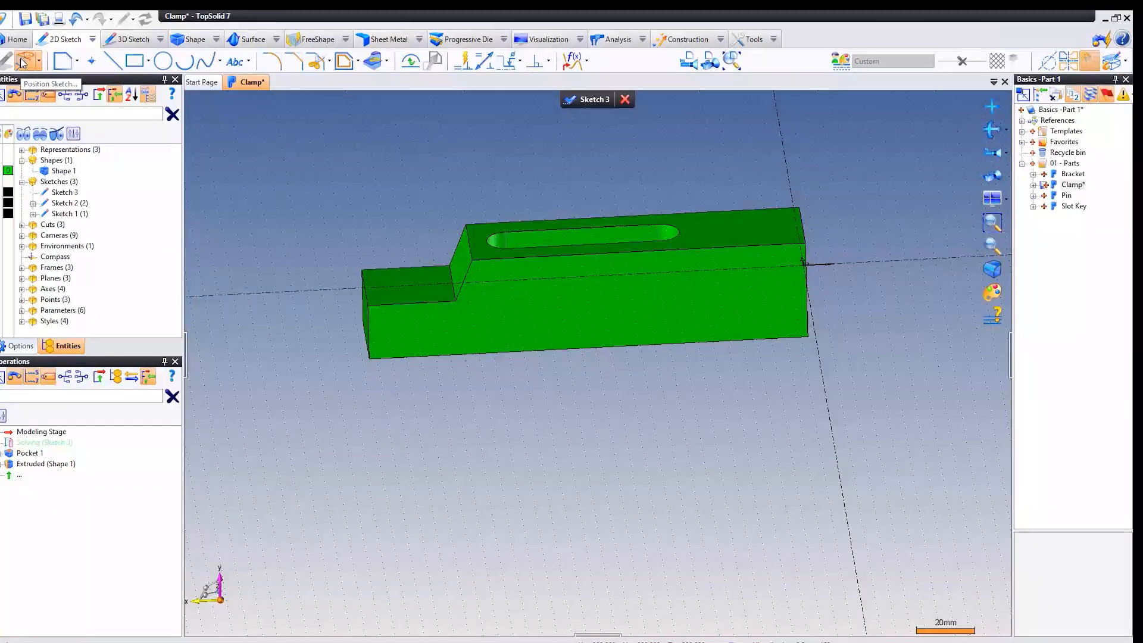
Reposition the new sketch by reversing its vertical direction to -Absolute Z Axis, keeping Absolute Origin Point as origin.
{"action": "left_click", "coordinate": [21, 62]}
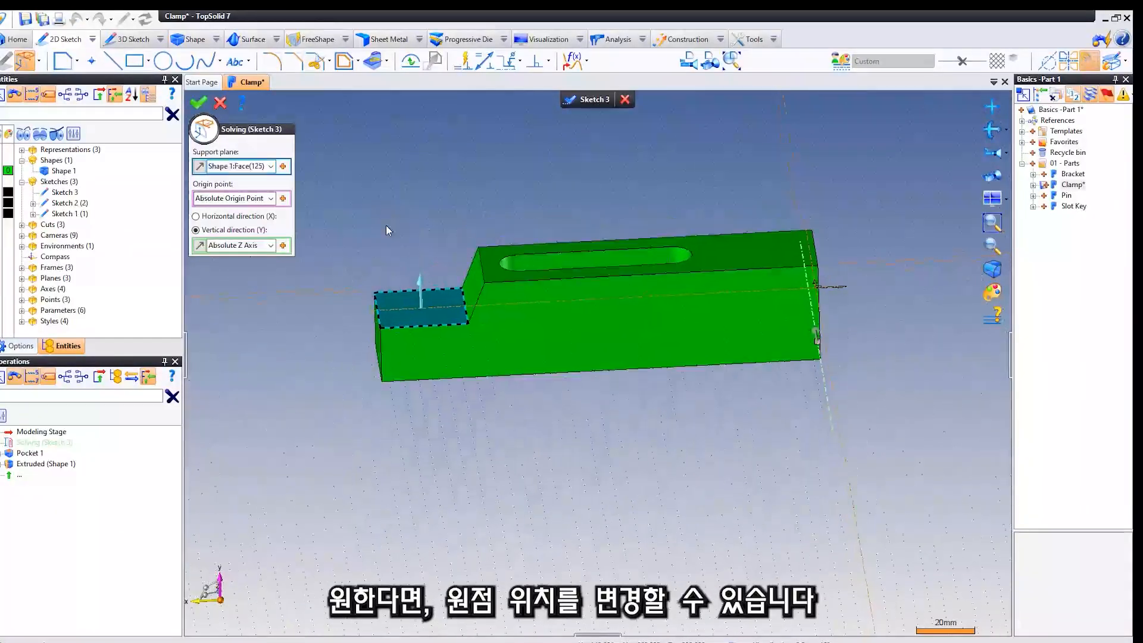
{"action": "left_click", "coordinate": [225, 198]}
{"action": "left_click", "coordinate": [225, 245]}
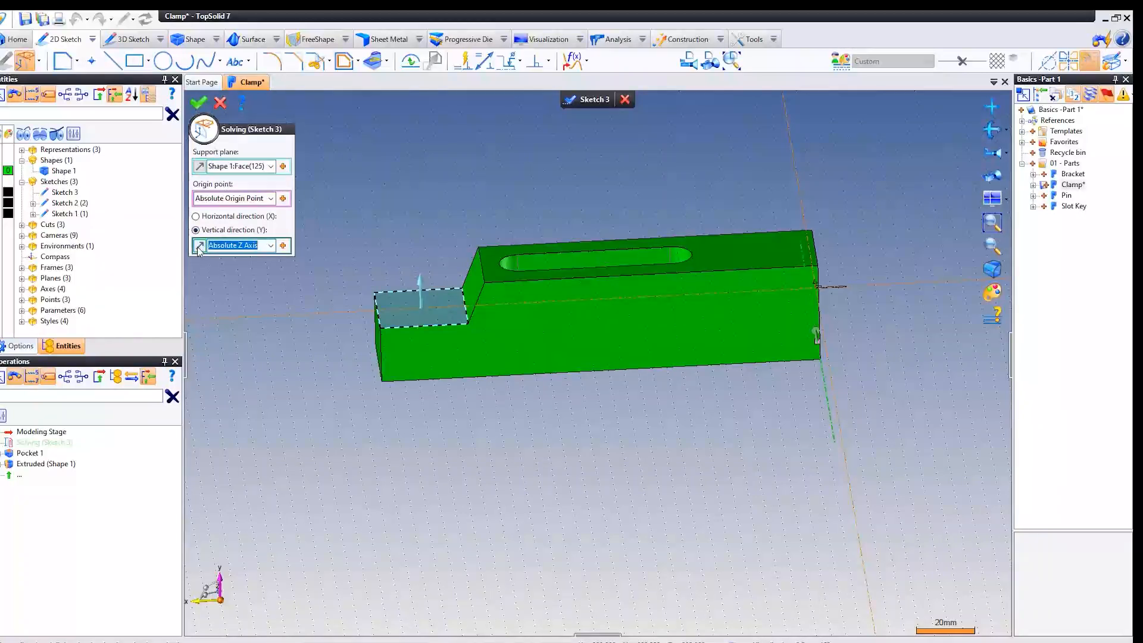
{"action": "left_click", "coordinate": [200, 246]}
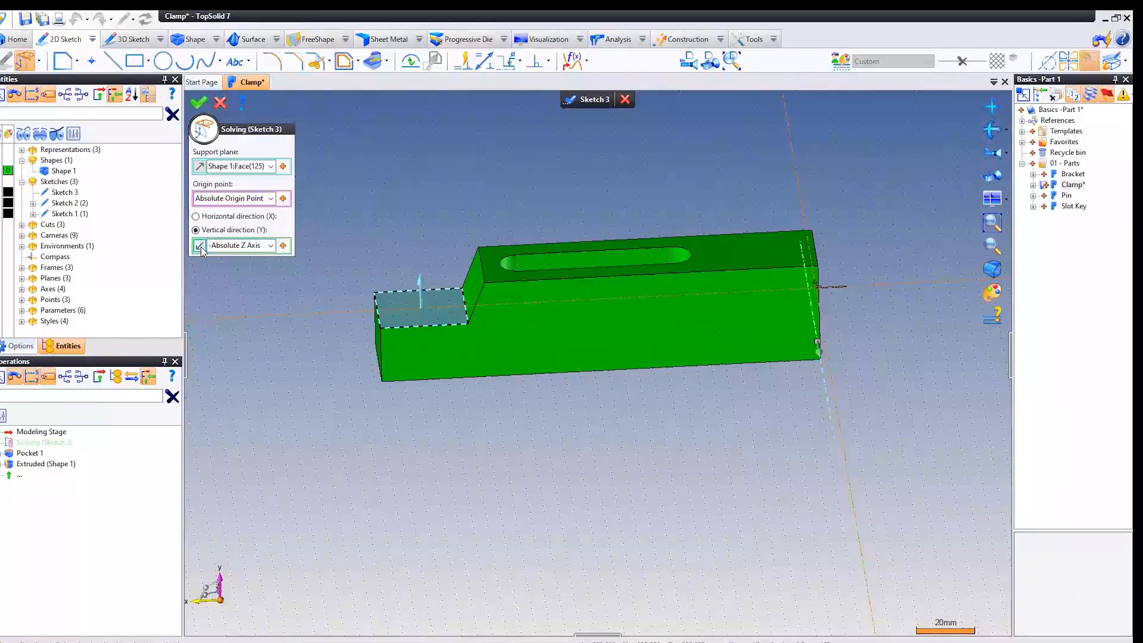
{"action": "right_click", "coordinate": [391, 220]}
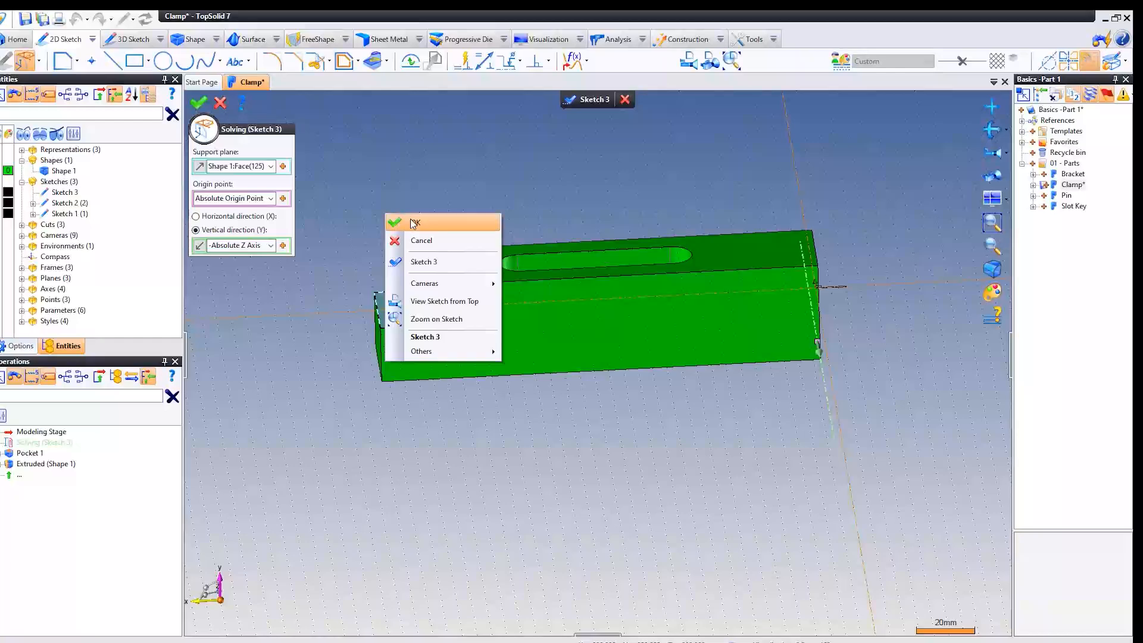
{"action": "left_click", "coordinate": [413, 223]}
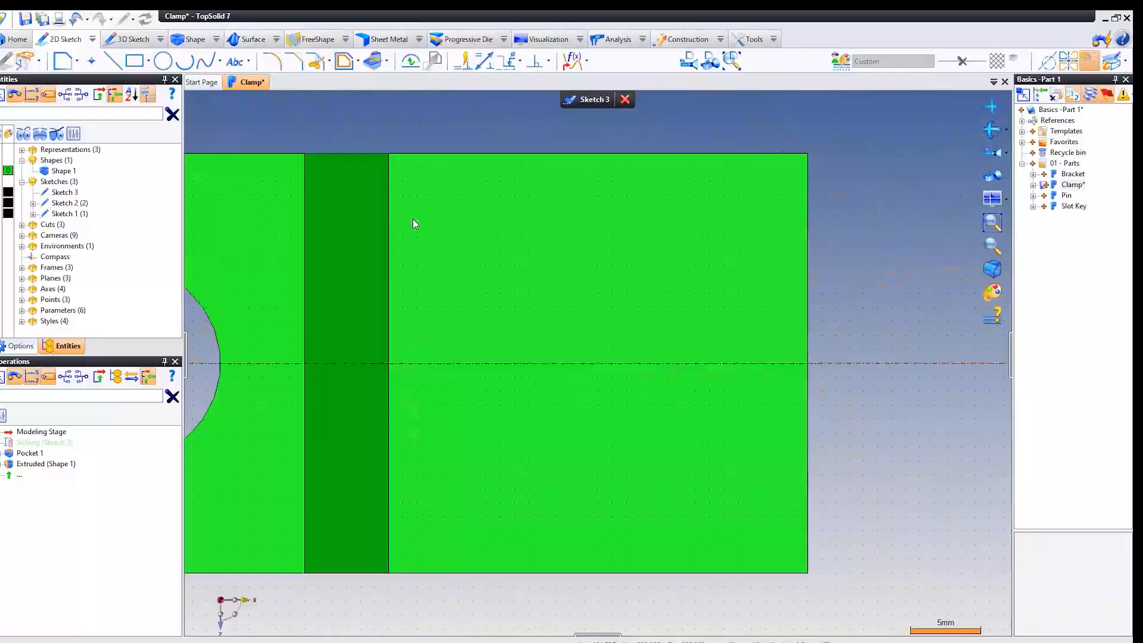
Draw an open U-shaped contour from the step's end edge: a line about 19 mm long, a tangent arc about 15 mm across, and a parallel line back.
{"action": "scroll", "coordinate": [495, 210], "scroll_direction": "down", "scroll_amount": 3}
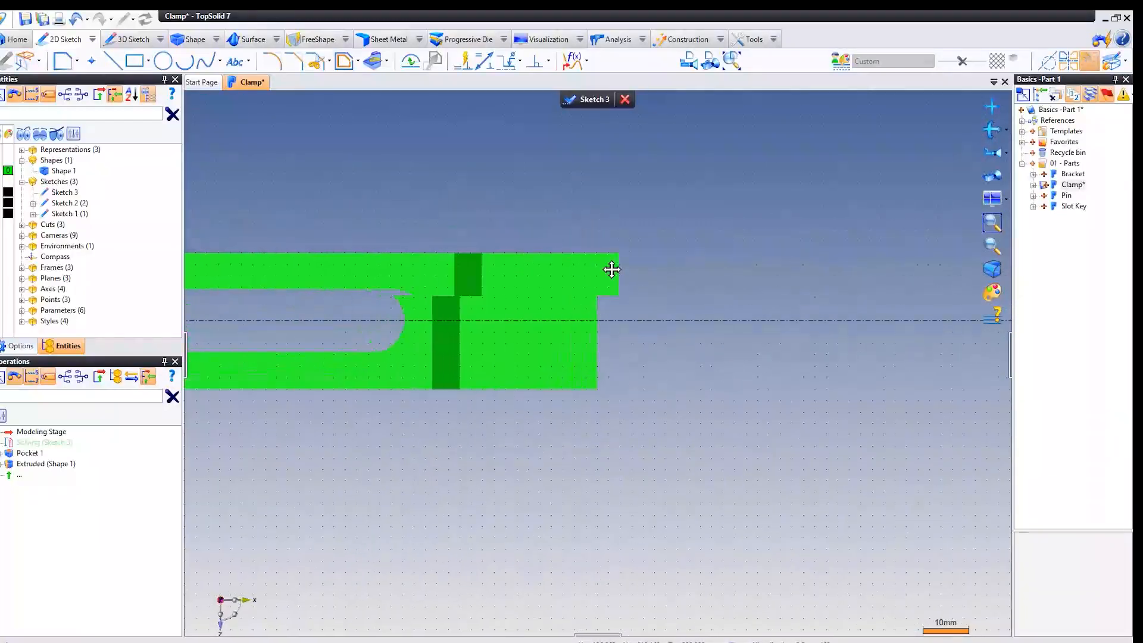
{"action": "scroll", "coordinate": [601, 250], "scroll_direction": "down", "scroll_amount": 2}
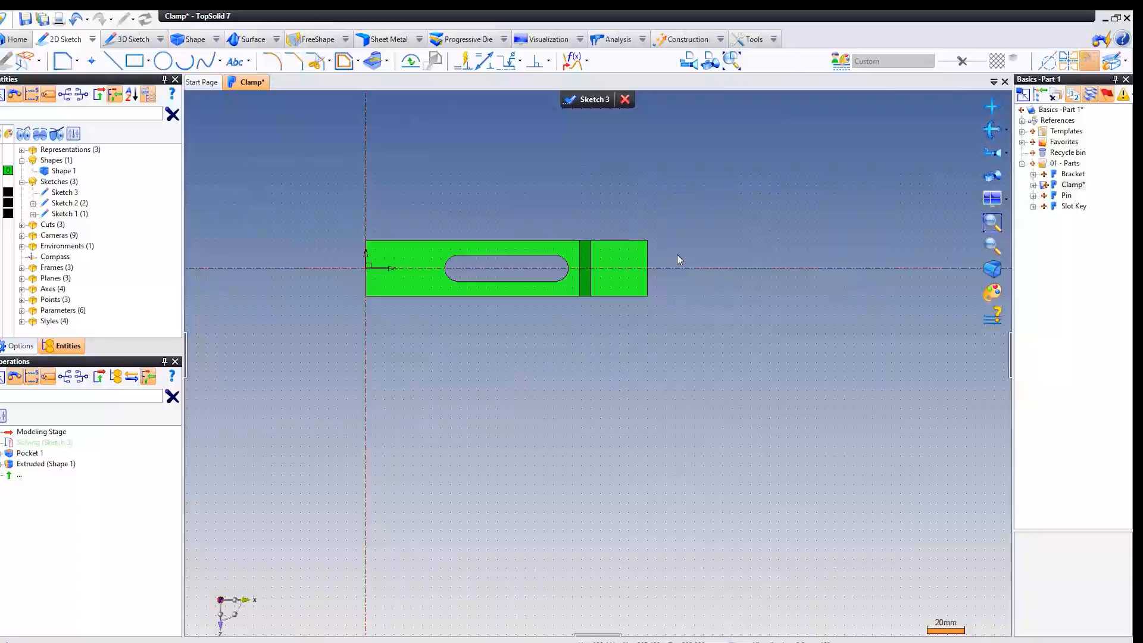
{"action": "scroll", "coordinate": [677, 255], "scroll_direction": "up", "scroll_amount": 3}
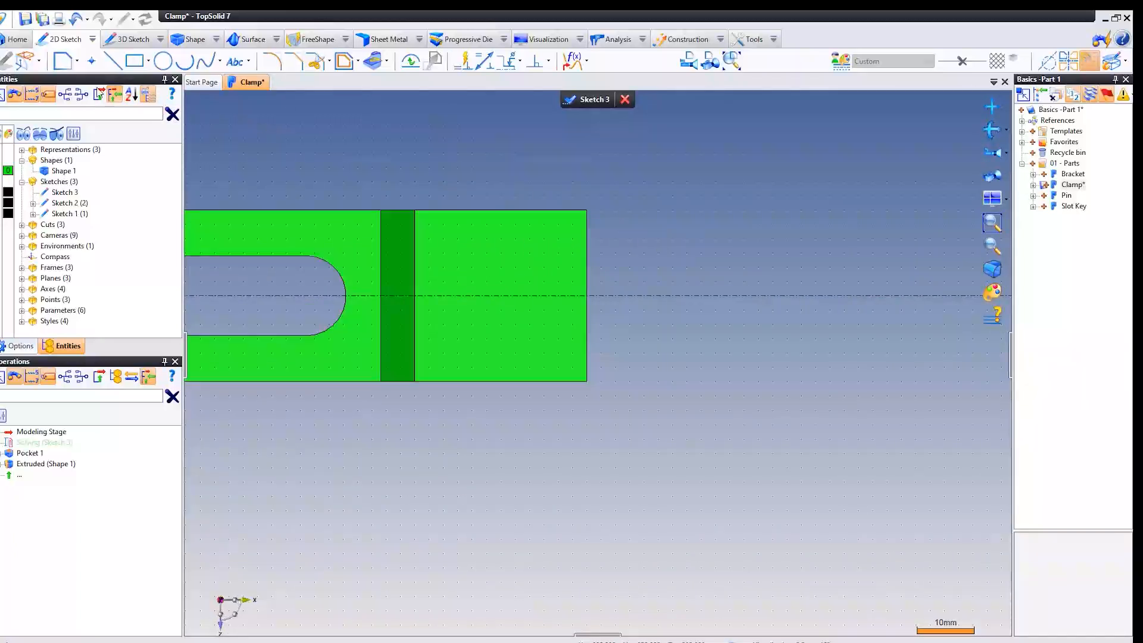
{"action": "left_click", "coordinate": [64, 62]}
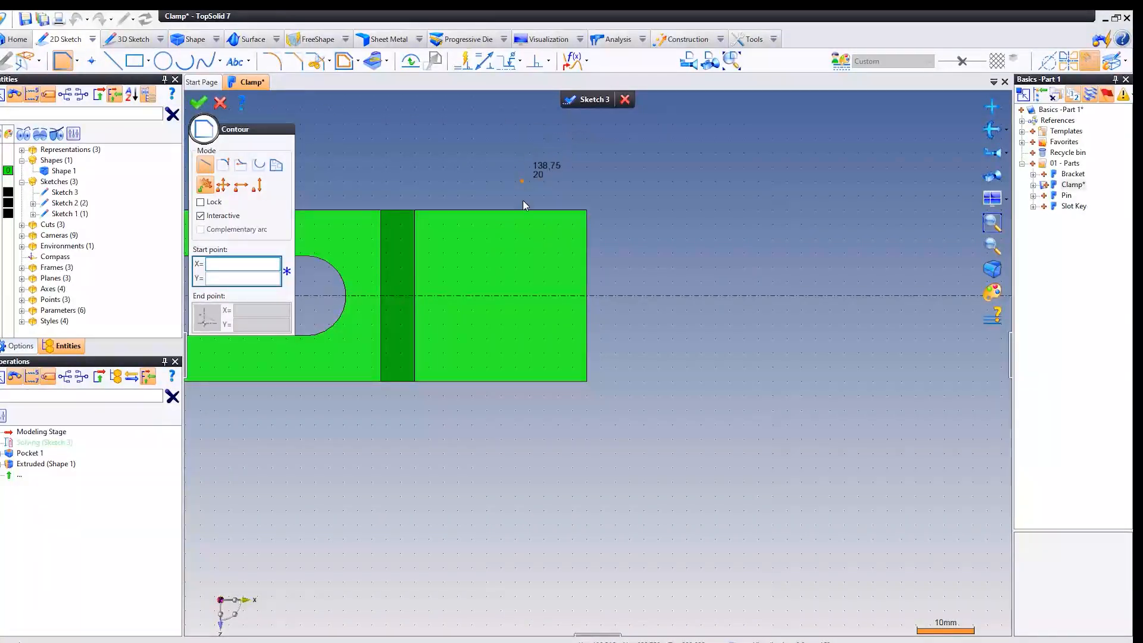
{"action": "left_click", "coordinate": [587, 246]}
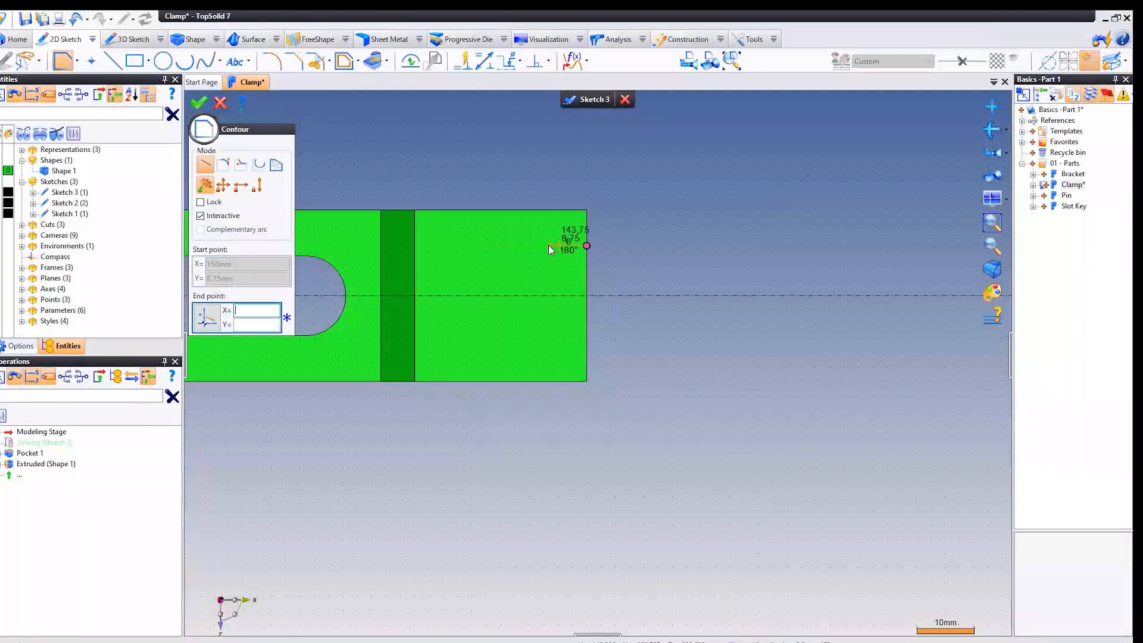
{"action": "left_click", "coordinate": [480, 245]}
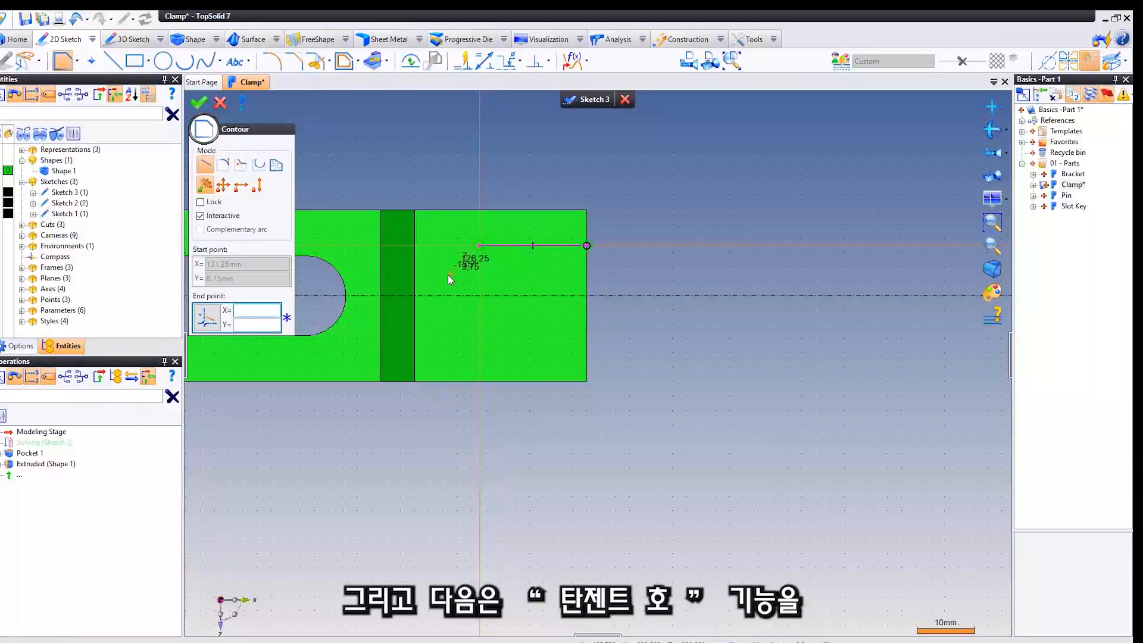
{"action": "left_click", "coordinate": [224, 166]}
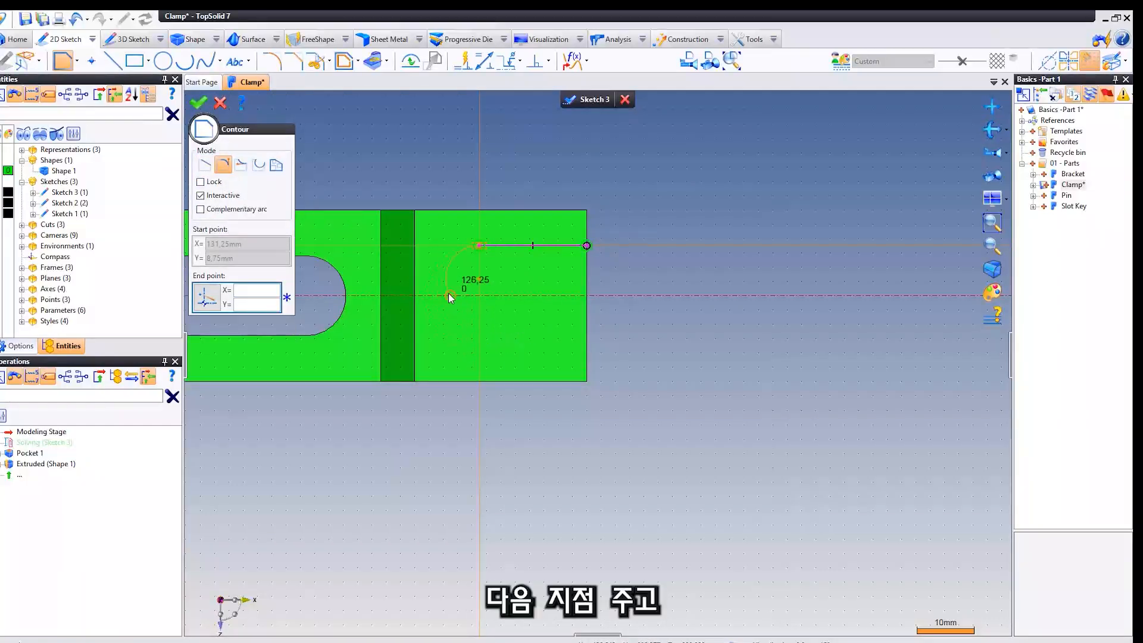
{"action": "left_click", "coordinate": [481, 331]}
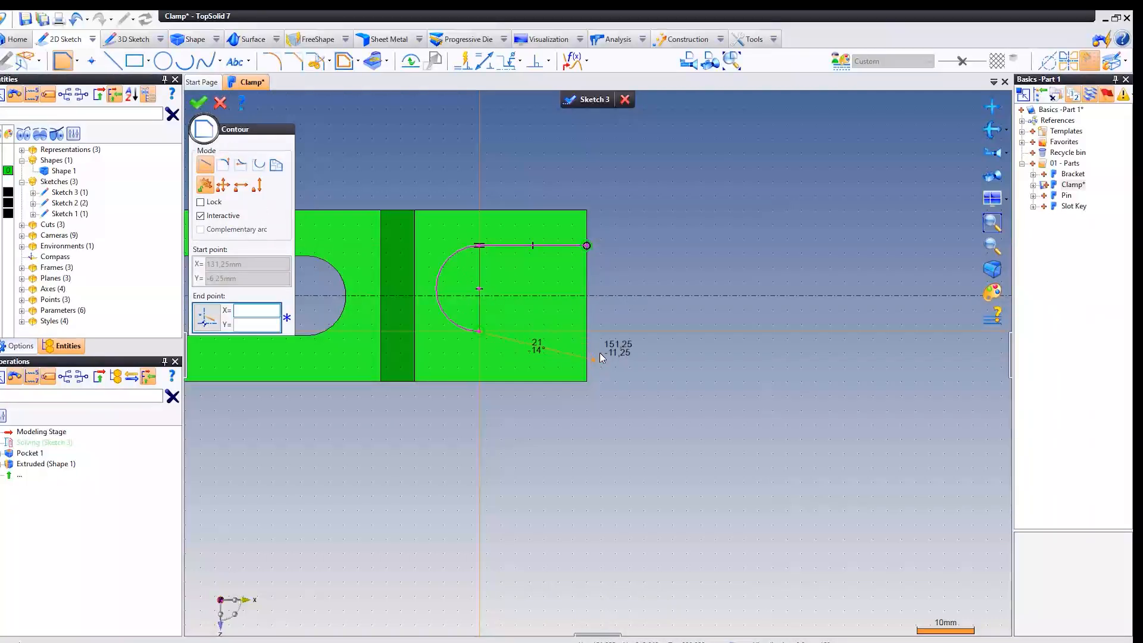
{"action": "left_click", "coordinate": [586, 331]}
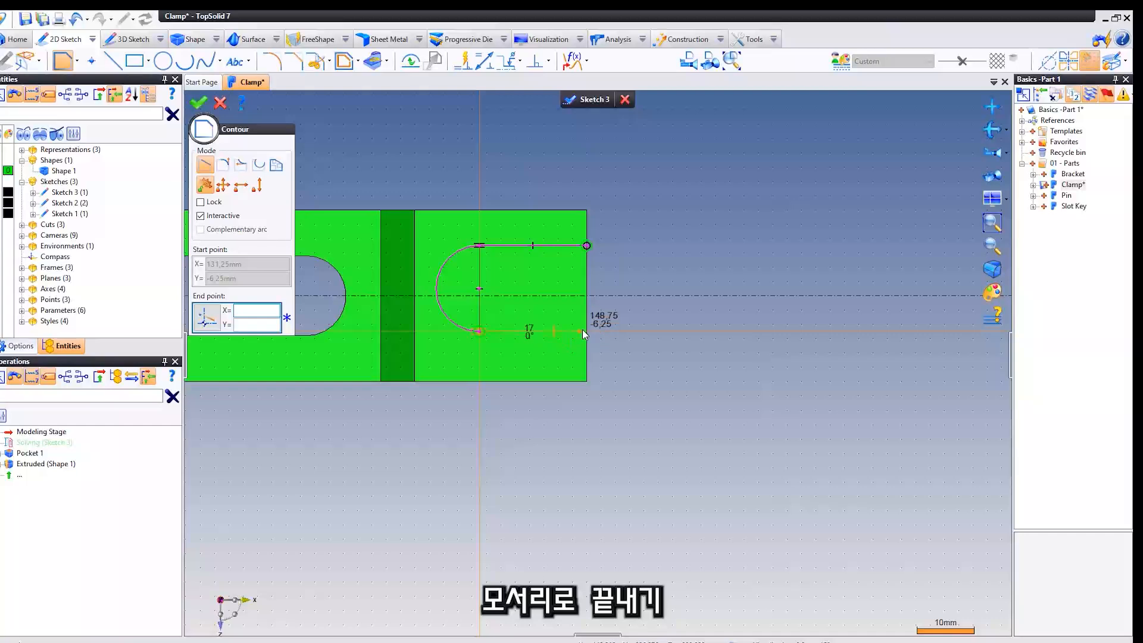
{"action": "key", "text": "Escape"}
Move the centre of the U contour's arc onto the sketch's X axis.
{"action": "middle_click_drag", "start_coordinate": [483, 295], "coordinate": [562, 291]}
{"action": "scroll", "coordinate": [553, 297], "scroll_direction": "up", "scroll_amount": 2}
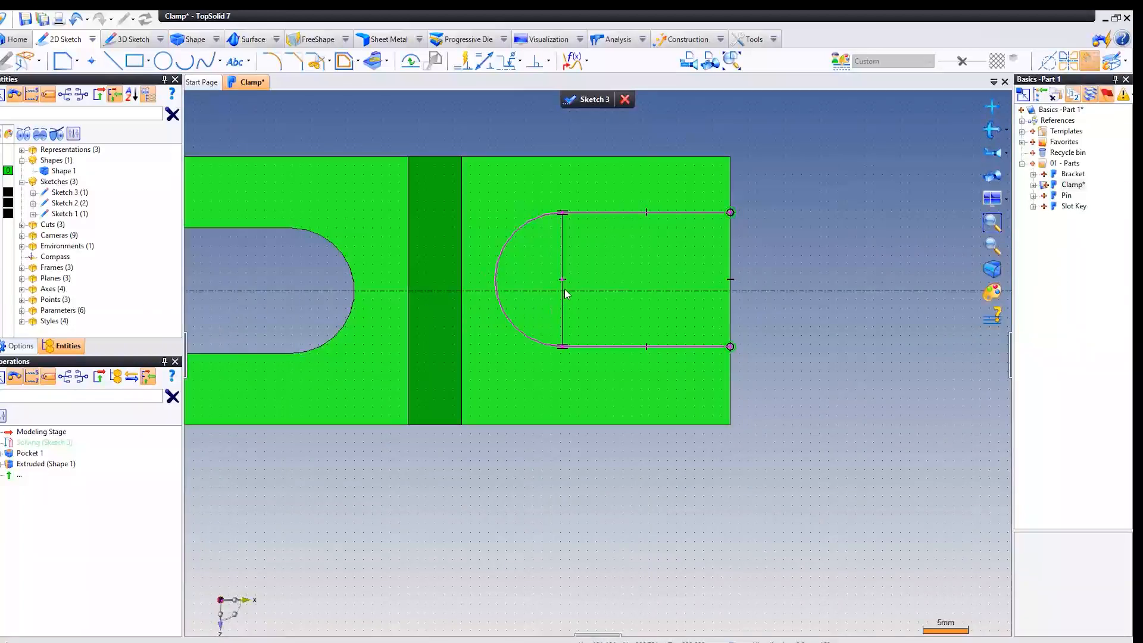
{"action": "mouse_move", "coordinate": [566, 285]}
{"action": "left_mouse_down"}
{"action": "mouse_move", "coordinate": [562, 264]}
{"action": "mouse_move", "coordinate": [560, 291]}
{"action": "left_mouse_up"}
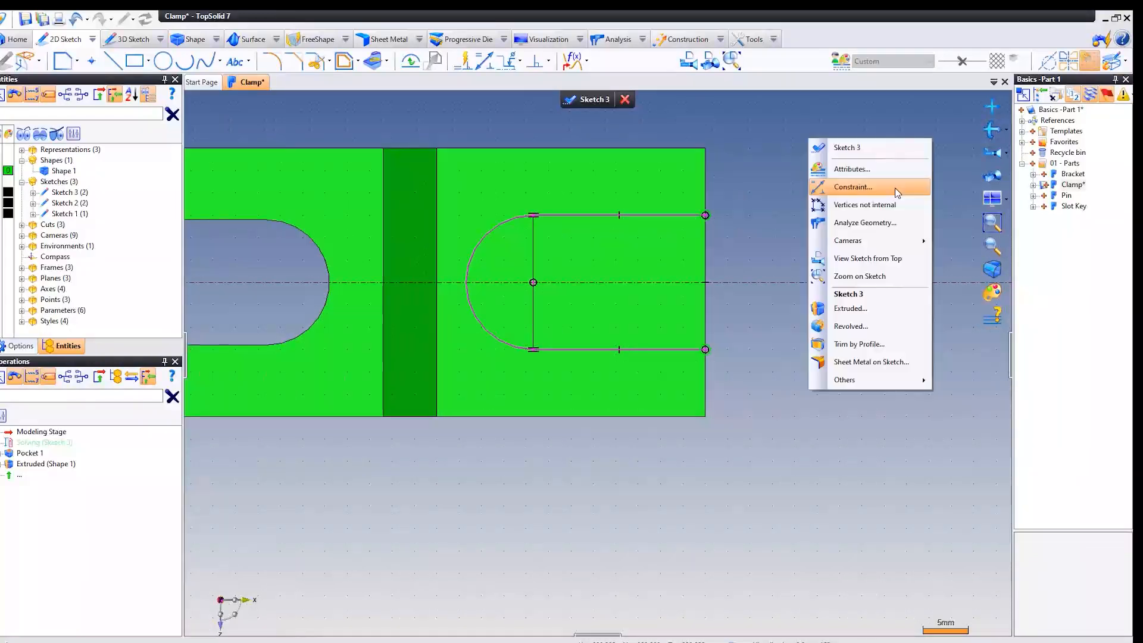
Dimension the upper straight line of the U contour at 17 mm.
{"action": "right_click", "coordinate": [753, 131]}
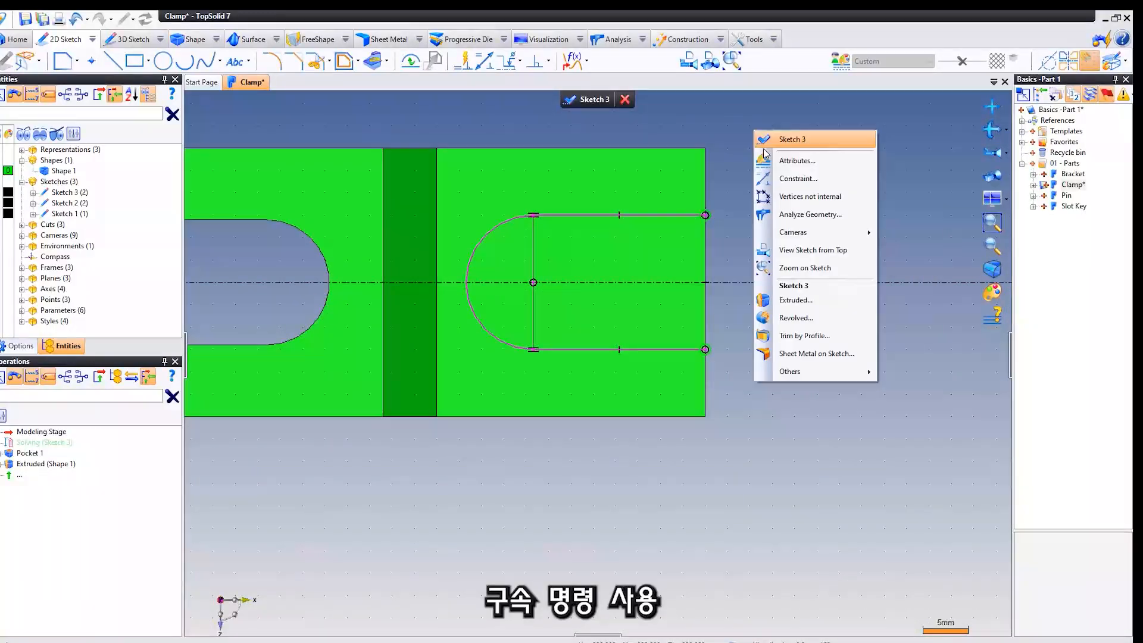
{"action": "left_click", "coordinate": [810, 178]}
{"action": "middle_click_drag", "start_coordinate": [815, 179], "coordinate": [847, 183]}
{"action": "left_click", "coordinate": [697, 221]}
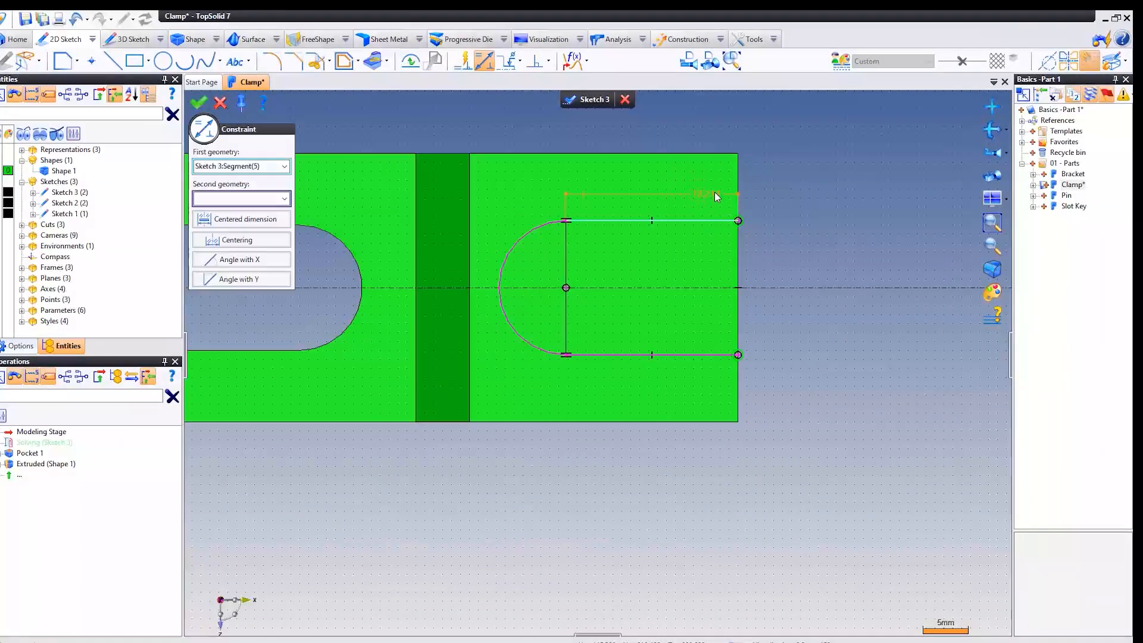
{"action": "left_click", "coordinate": [810, 181]}
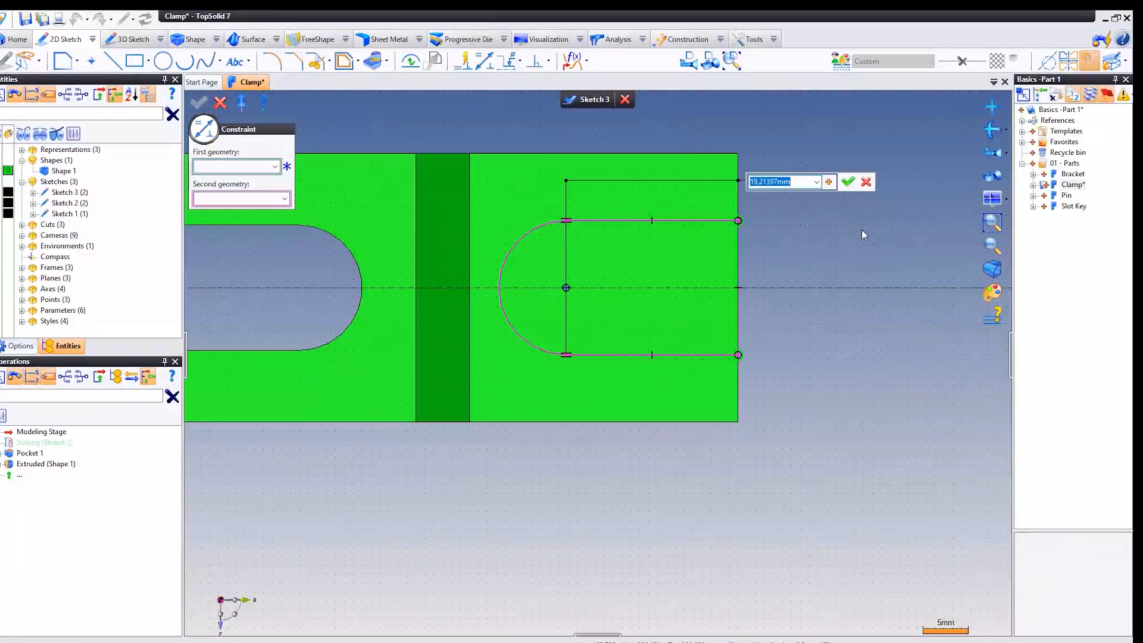
{"action": "type", "text": "17"}
{"action": "key", "text": "Return"}
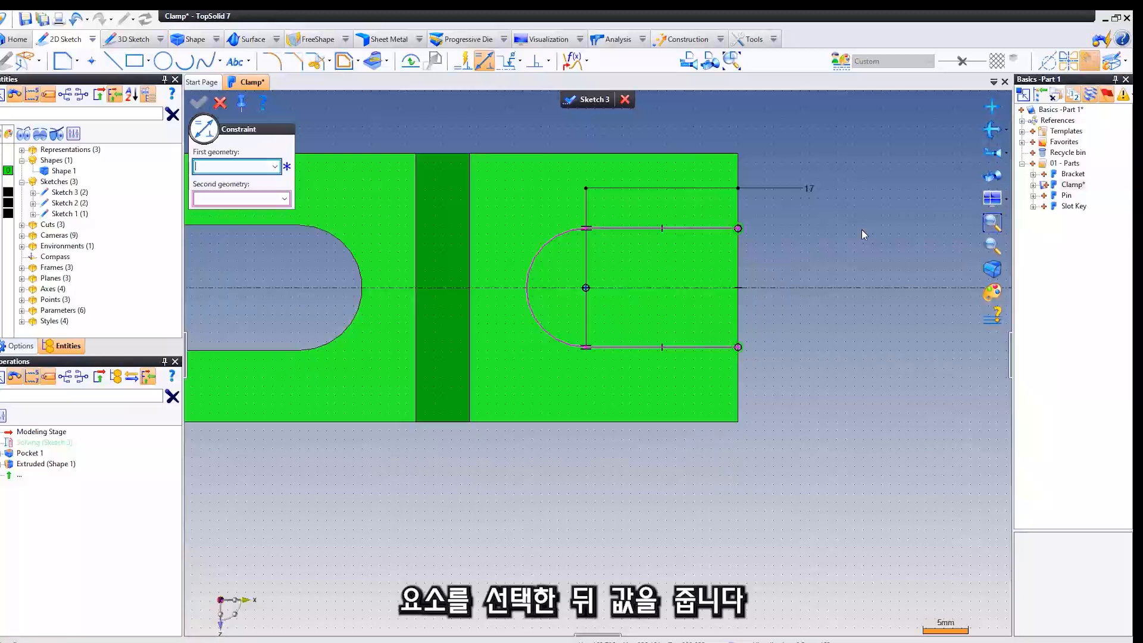
With Projection enabled, horizontally align the U contour's upper arc end with the through slot's upper arc end, and finish the sketch.
{"action": "left_click", "coordinate": [547, 60]}
{"action": "left_click", "coordinate": [568, 174]}
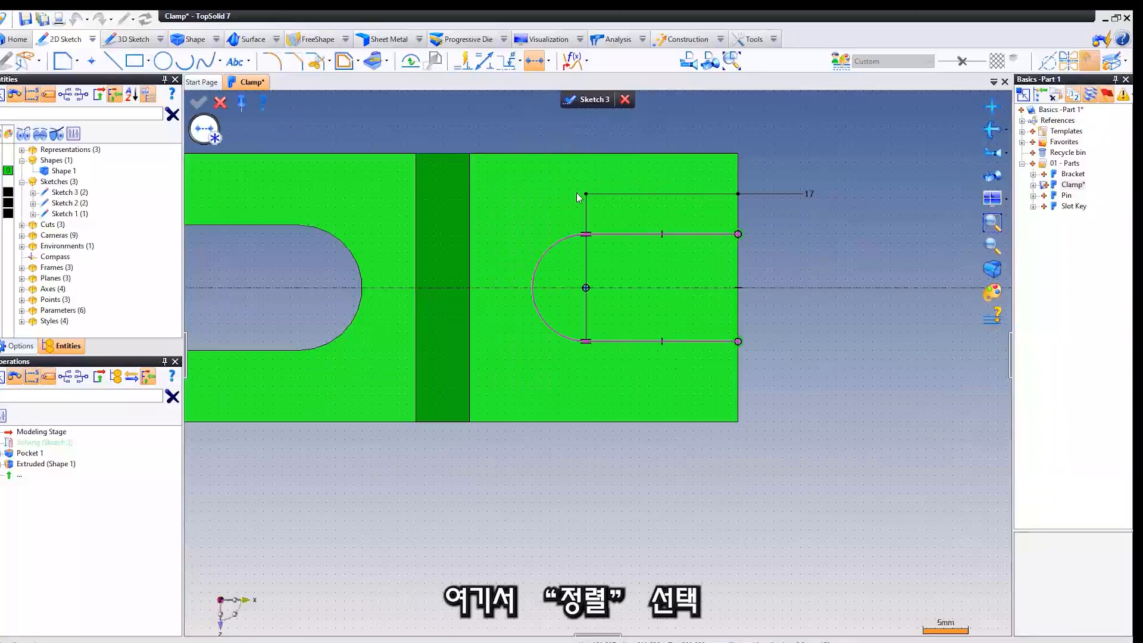
{"action": "left_click", "coordinate": [586, 239]}
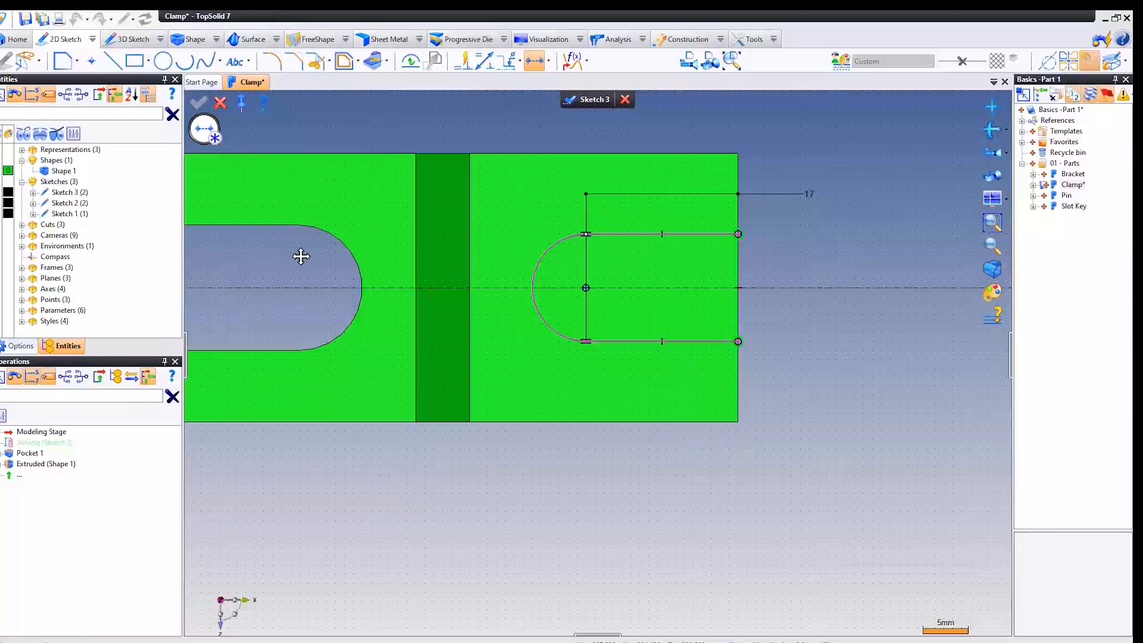
{"action": "middle_click_drag", "start_coordinate": [299, 255], "coordinate": [438, 254]}
{"action": "scroll", "coordinate": [438, 255], "scroll_direction": "down", "scroll_amount": 3}
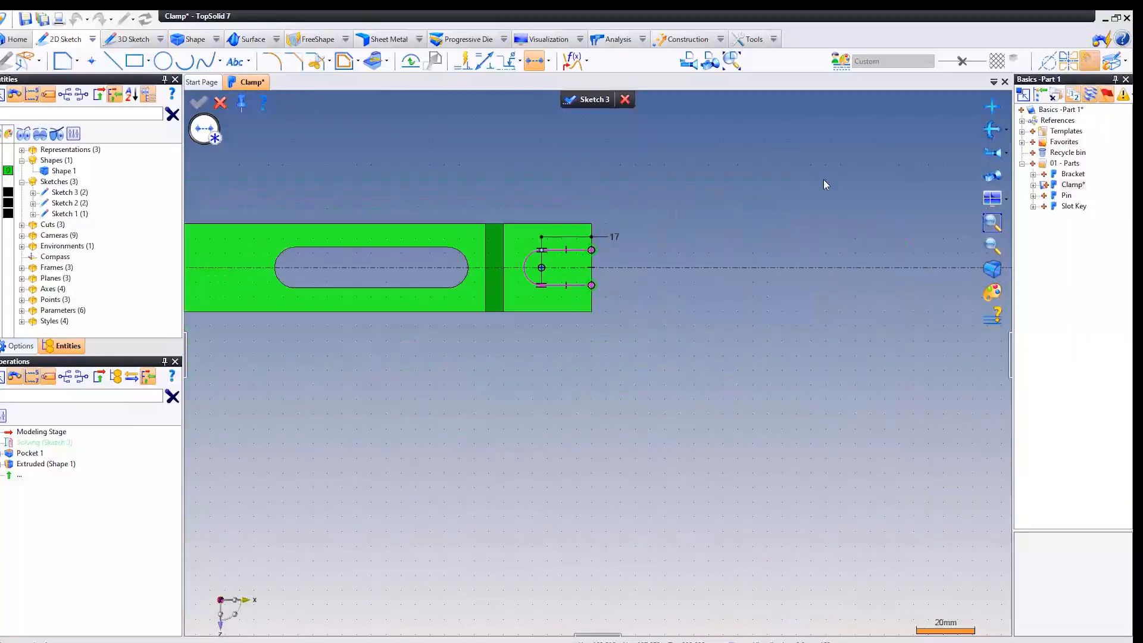
{"action": "left_click", "coordinate": [1104, 65]}
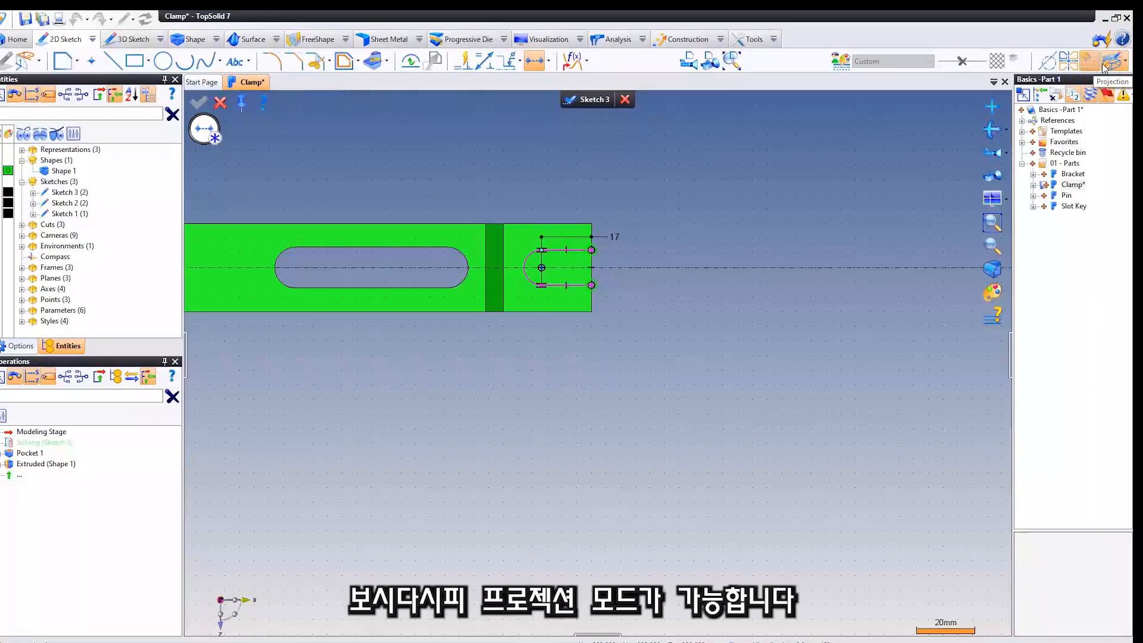
{"action": "left_click", "coordinate": [448, 247]}
{"action": "scroll", "coordinate": [477, 207], "scroll_direction": "up", "scroll_amount": 2}
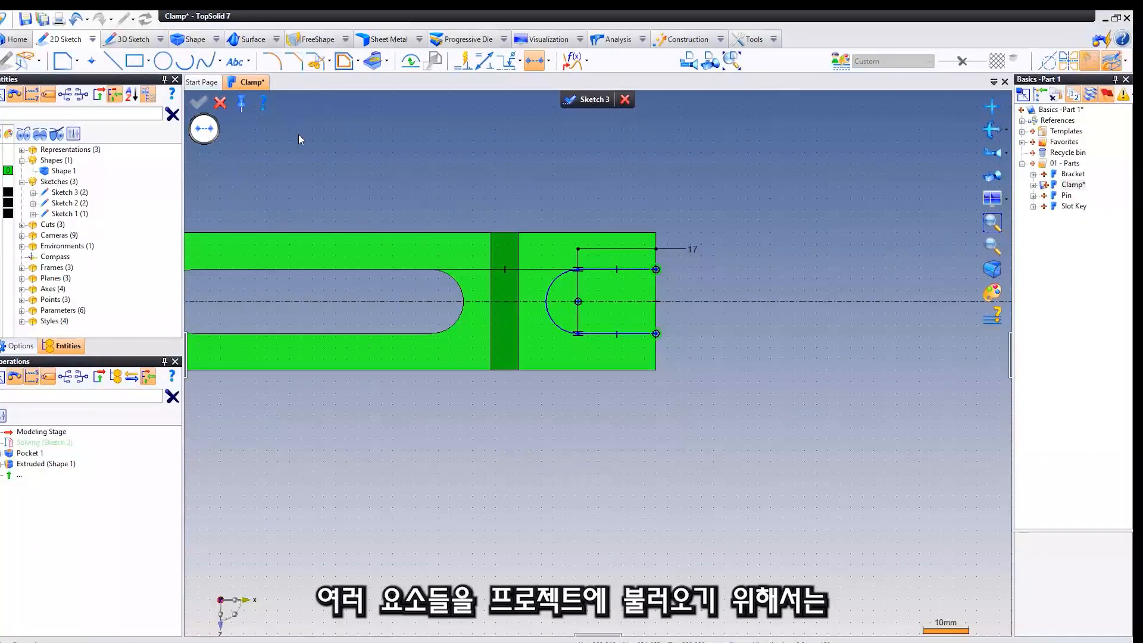
{"action": "mouse_move", "coordinate": [748, 225]}
{"action": "middle_mouse_down"}
{"action": "mouse_move", "coordinate": [748, 135]}
{"action": "mouse_move", "coordinate": [760, 170]}
{"action": "mouse_move", "coordinate": [595, 111]}
{"action": "middle_mouse_up"}
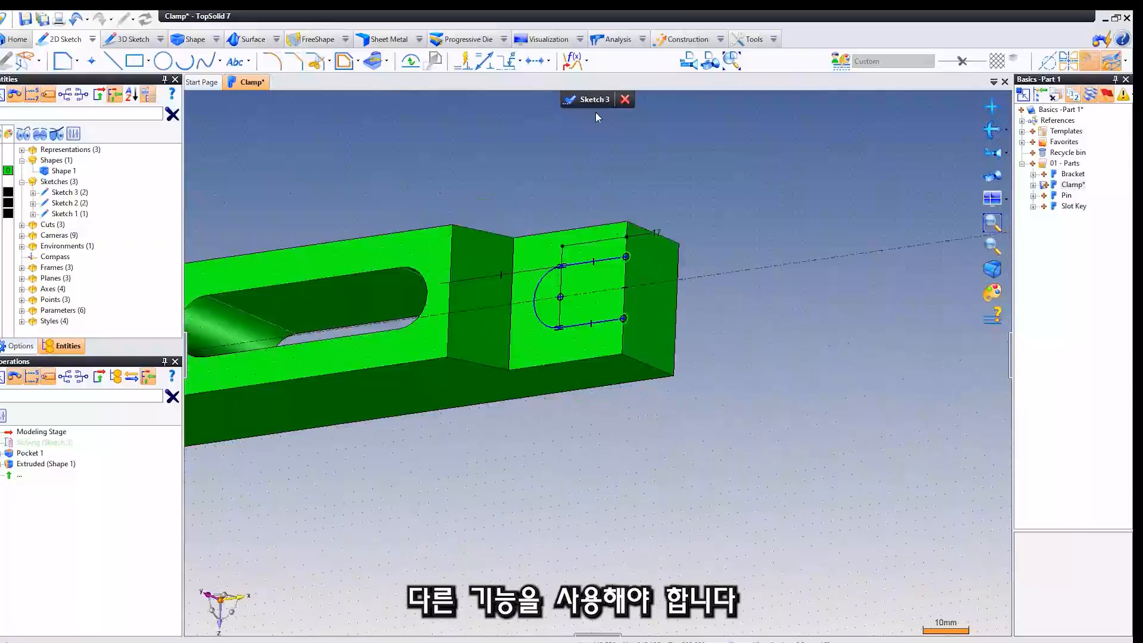
{"action": "left_click", "coordinate": [587, 98]}
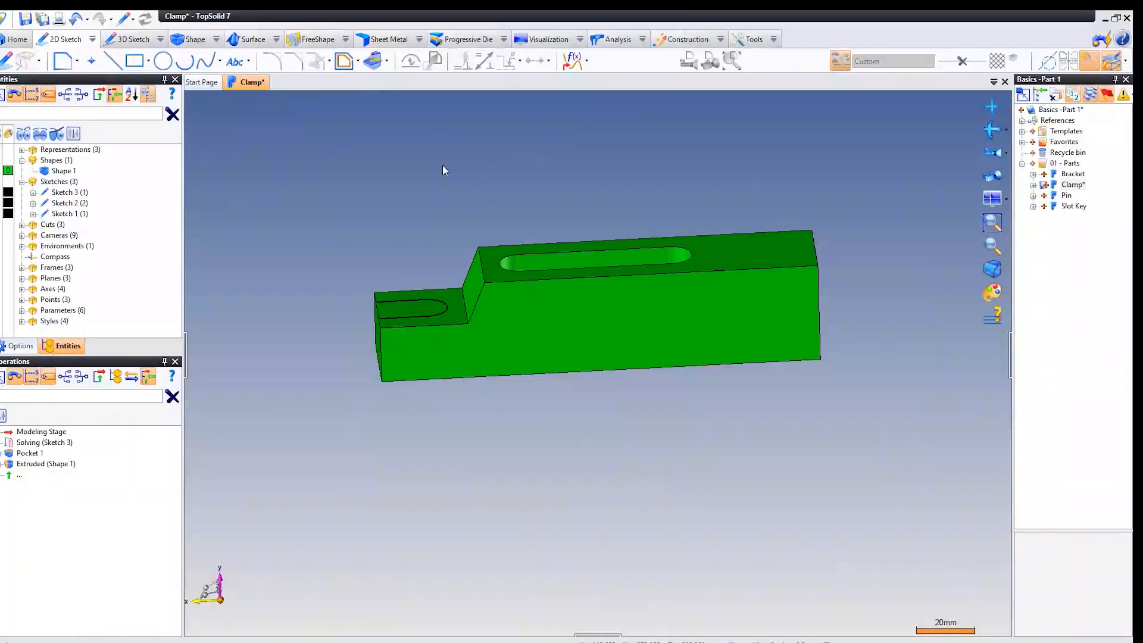
Set up an extruded Trim by Profile on the clamp body, using the open U contour (Sketch 3) as the section.
{"action": "left_click", "coordinate": [195, 40]}
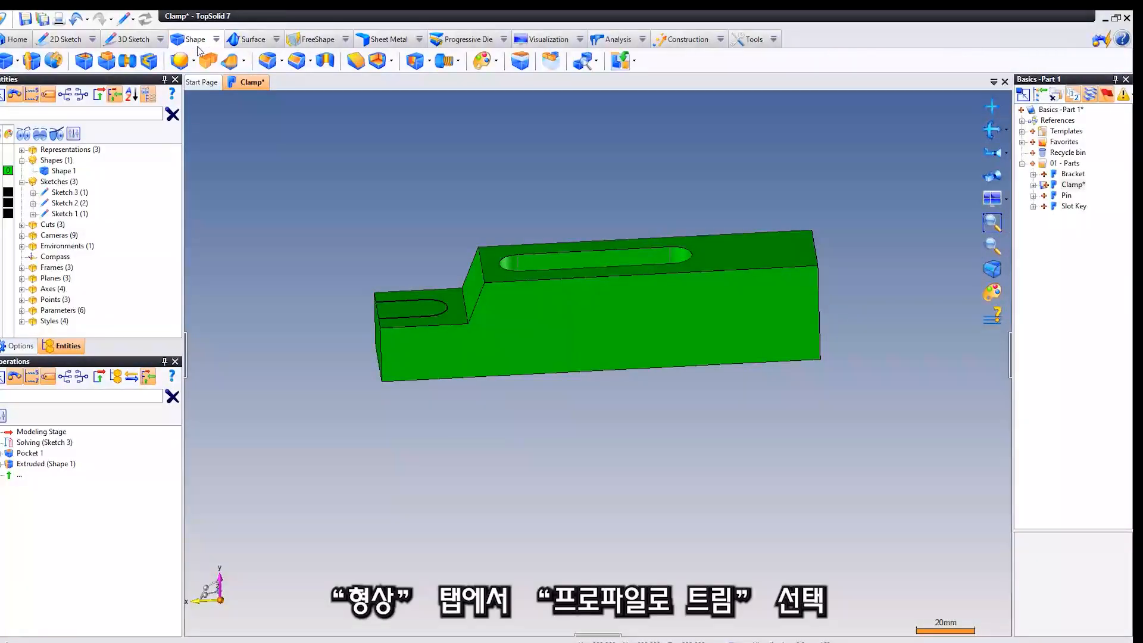
{"action": "left_click", "coordinate": [245, 58]}
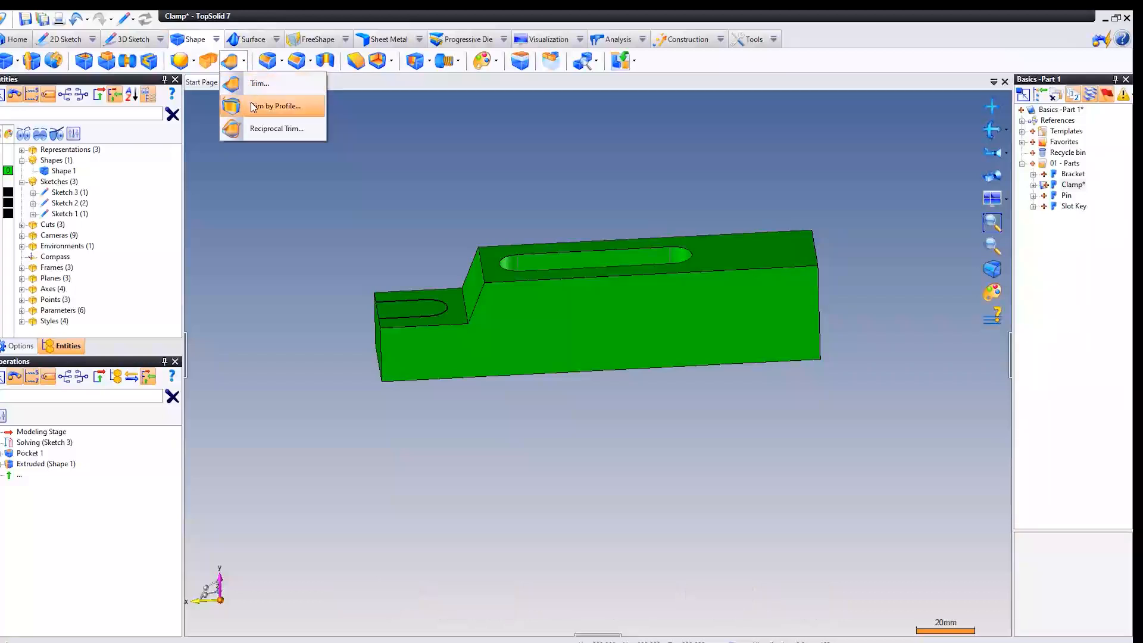
{"action": "left_click", "coordinate": [295, 103]}
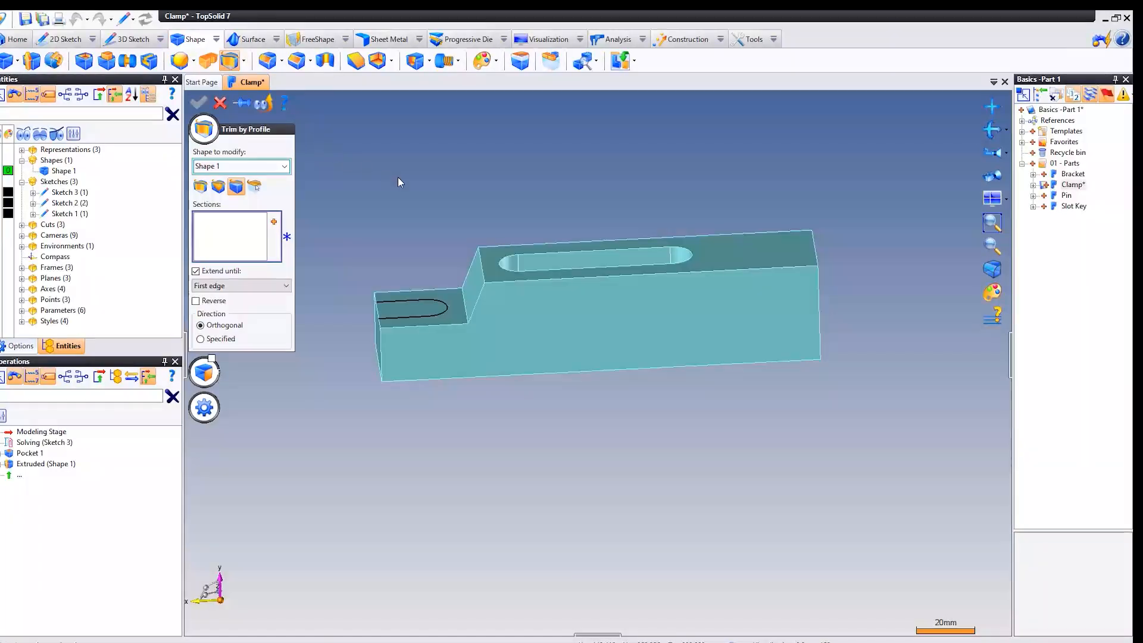
{"action": "left_click", "coordinate": [200, 188]}
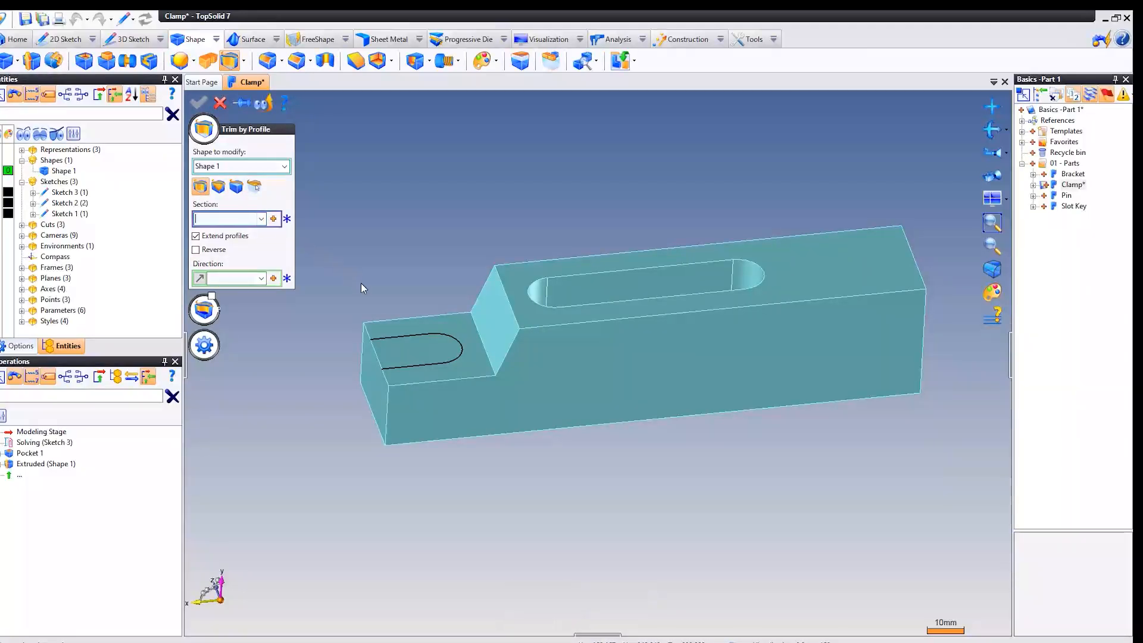
{"action": "left_click", "coordinate": [395, 338]}
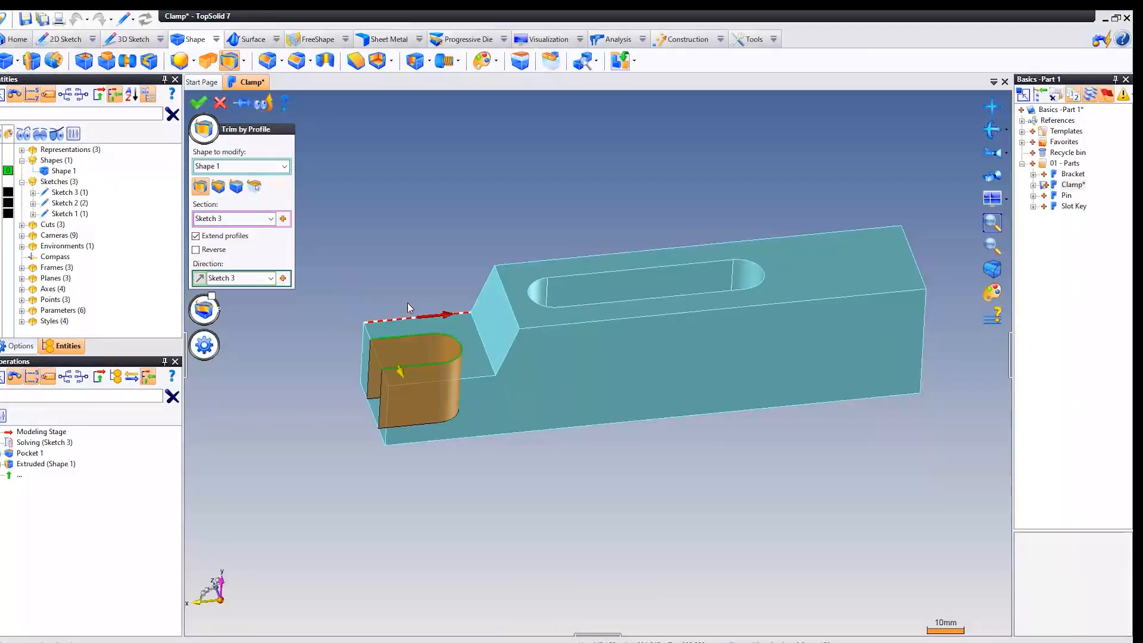
{"action": "middle_click_drag", "start_coordinate": [421, 212], "coordinate": [456, 196]}
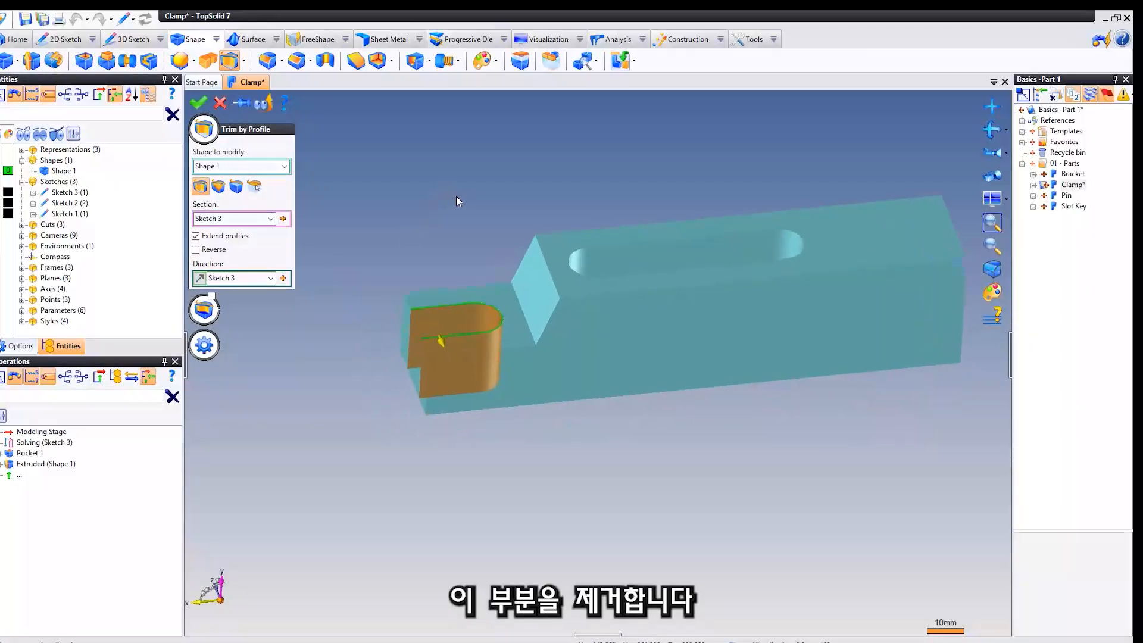
Check the trim's direction by switching Reverse on and back off, and apply the trim to cut the U-shaped notch.
{"action": "left_click", "coordinate": [990, 153]}
{"action": "middle_click_drag", "start_coordinate": [760, 345], "coordinate": [755, 391]}
{"action": "scroll", "coordinate": [755, 392], "scroll_direction": "up", "scroll_amount": 4}
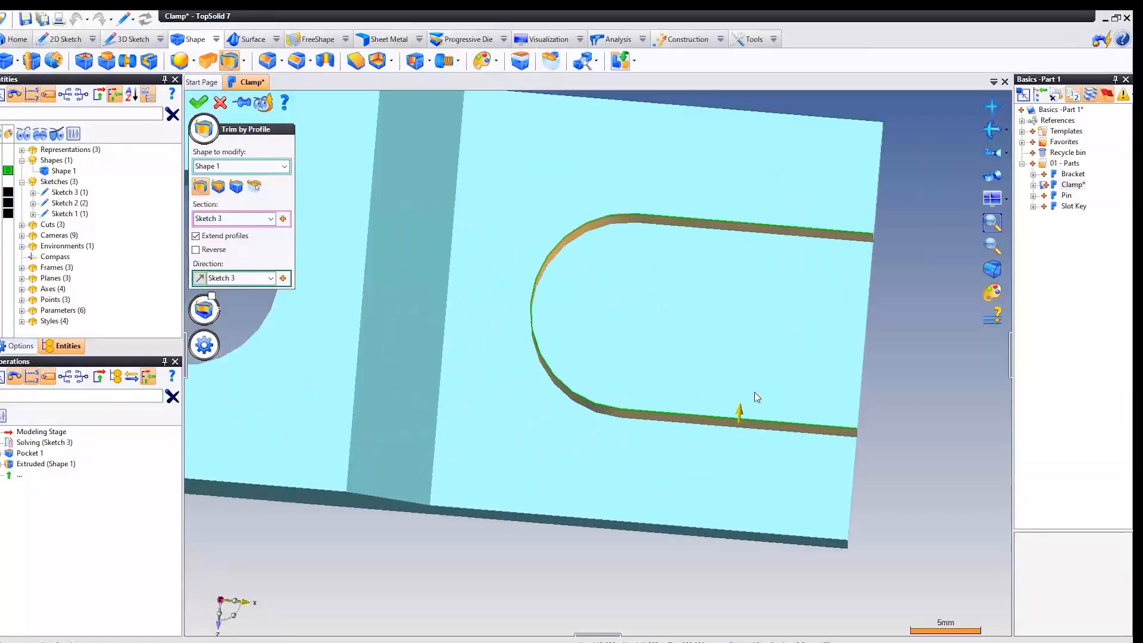
{"action": "scroll", "coordinate": [722, 408], "scroll_direction": "down", "scroll_amount": 4}
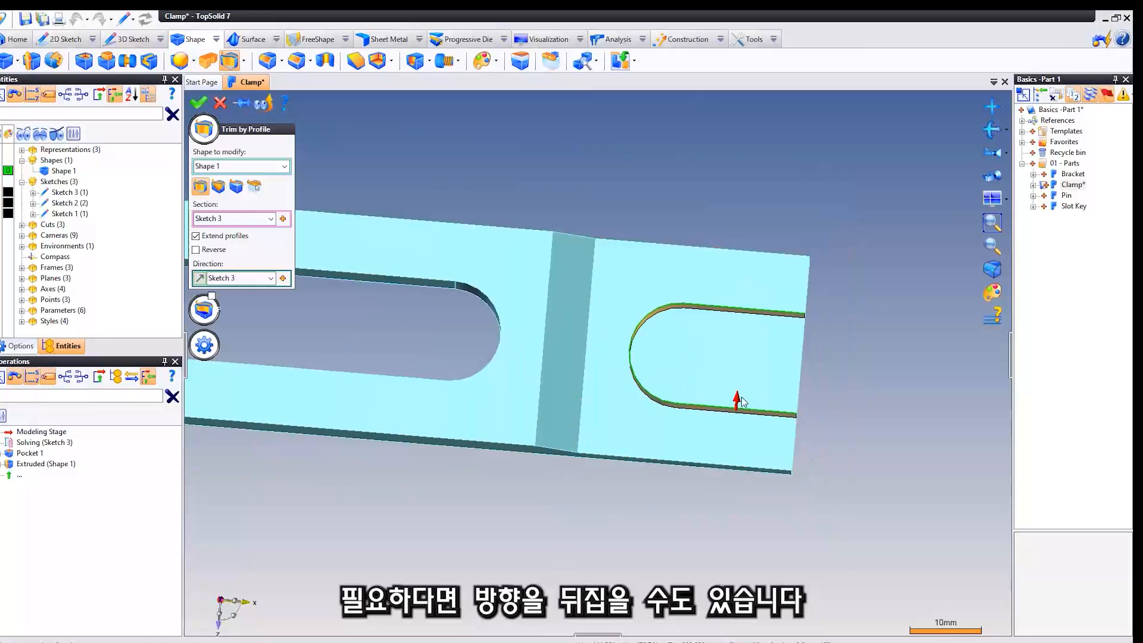
{"action": "left_click", "coordinate": [196, 250]}
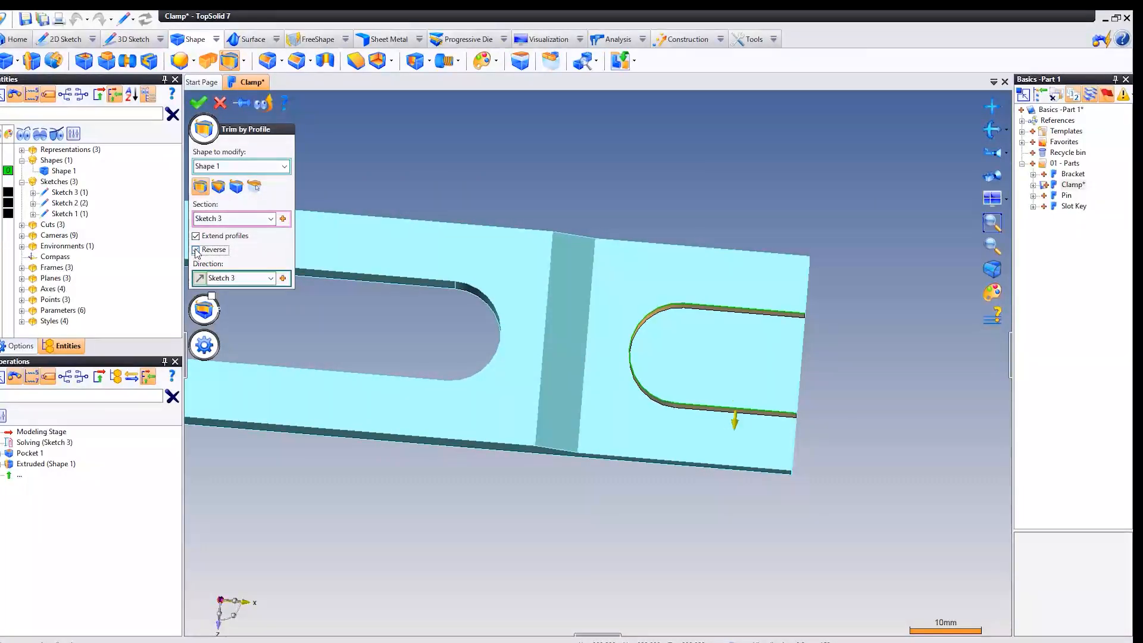
{"action": "left_click", "coordinate": [195, 250]}
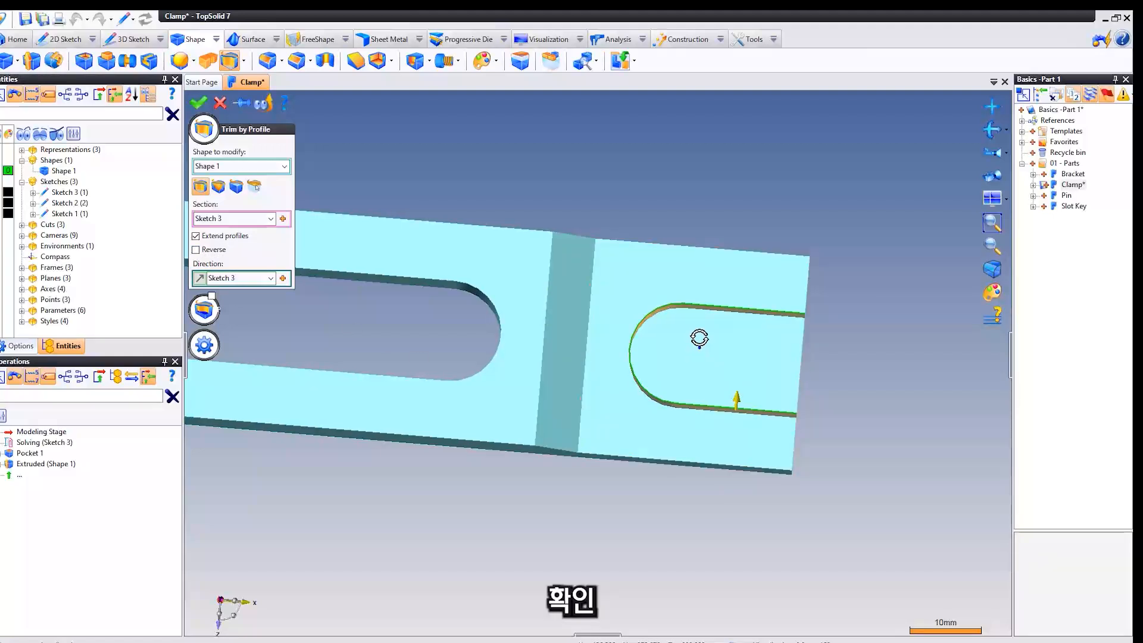
{"action": "middle_click_drag", "start_coordinate": [699, 338], "coordinate": [681, 321]}
{"action": "scroll", "coordinate": [681, 321], "scroll_direction": "up", "scroll_amount": 2}
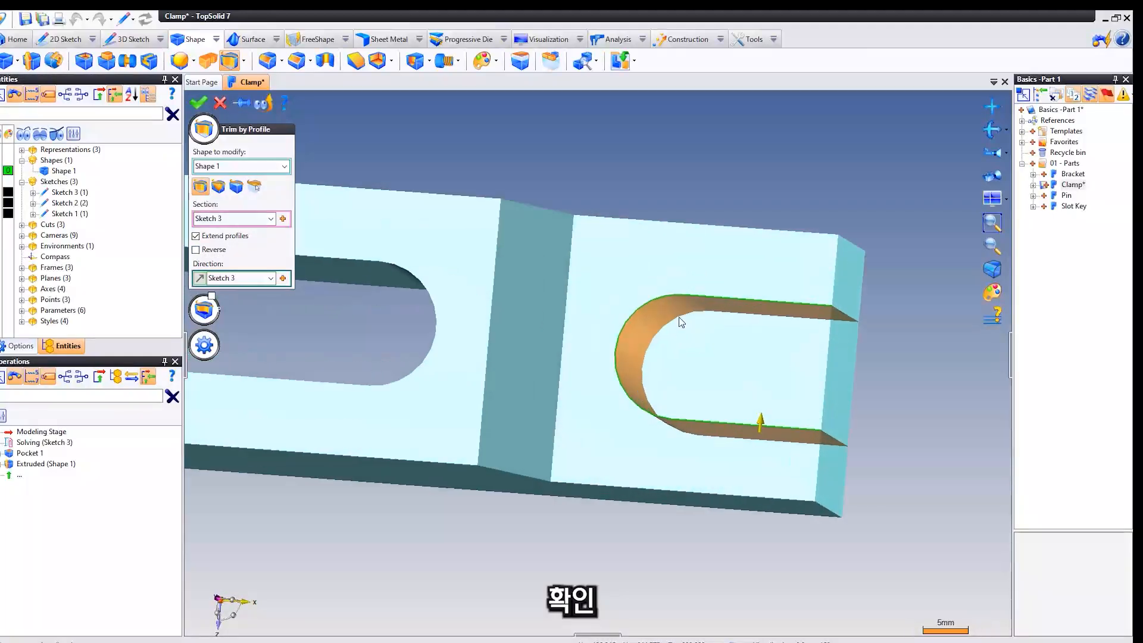
{"action": "right_click", "coordinate": [596, 145]}
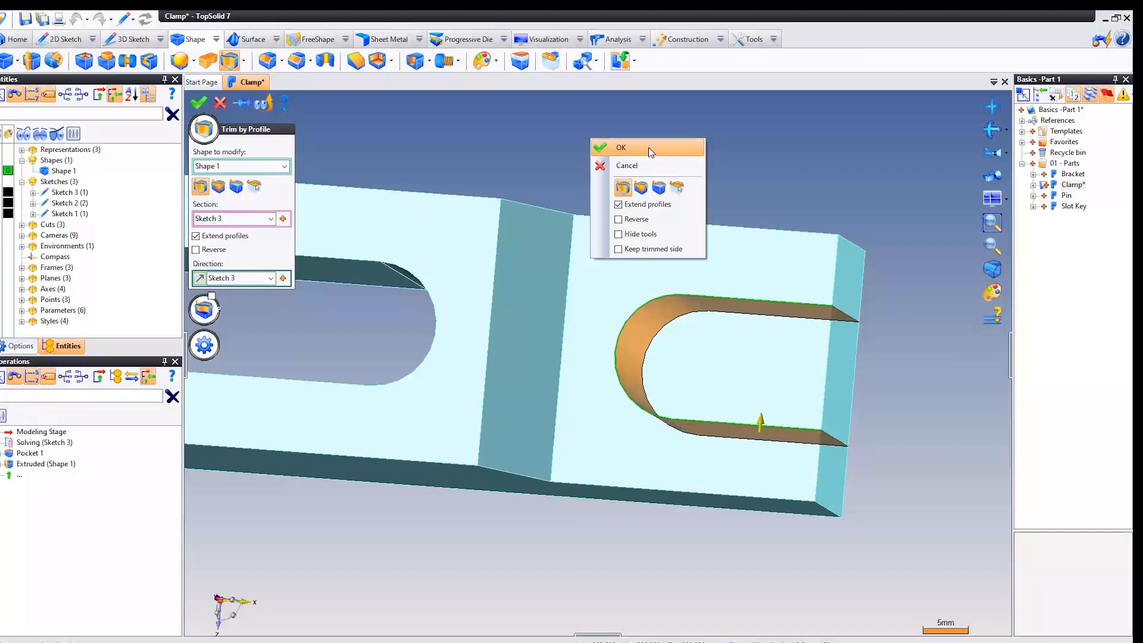
{"action": "left_click", "coordinate": [648, 147]}
Hide the U contour sketch (Sketch 3) at the edge of the new notch.
{"action": "middle_click_drag", "start_coordinate": [649, 148], "coordinate": [722, 340]}
{"action": "scroll", "coordinate": [722, 340], "scroll_direction": "down", "scroll_amount": 2}
{"action": "right_click", "coordinate": [721, 340]}
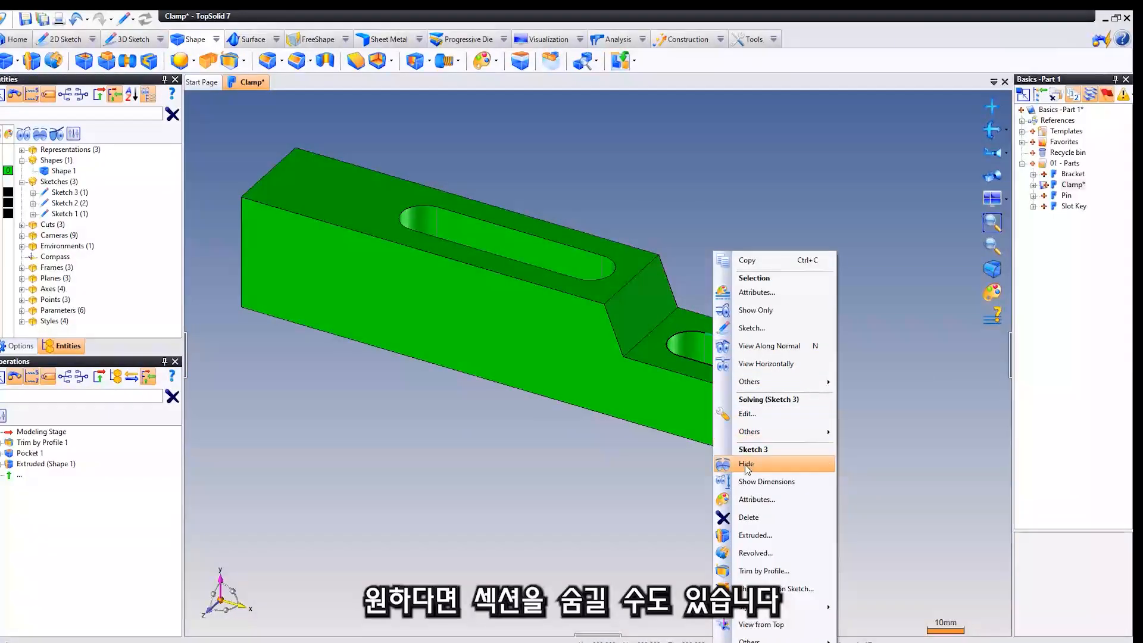
{"action": "left_click", "coordinate": [766, 466]}
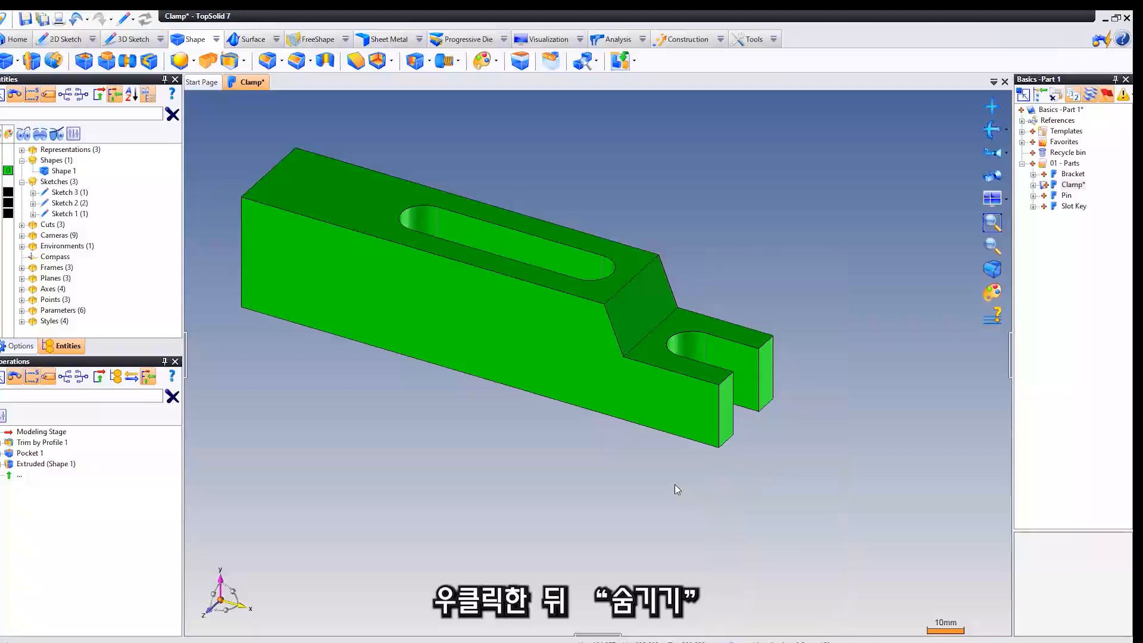
Toggle the visibility of Sketches 3, 2 and 1 from the entities list and hide them all again.
{"action": "mouse_move", "coordinate": [630, 471]}
{"action": "middle_mouse_down"}
{"action": "mouse_move", "coordinate": [625, 502]}
{"action": "mouse_move", "coordinate": [595, 512]}
{"action": "middle_mouse_up"}
{"action": "left_click", "coordinate": [69, 192]}
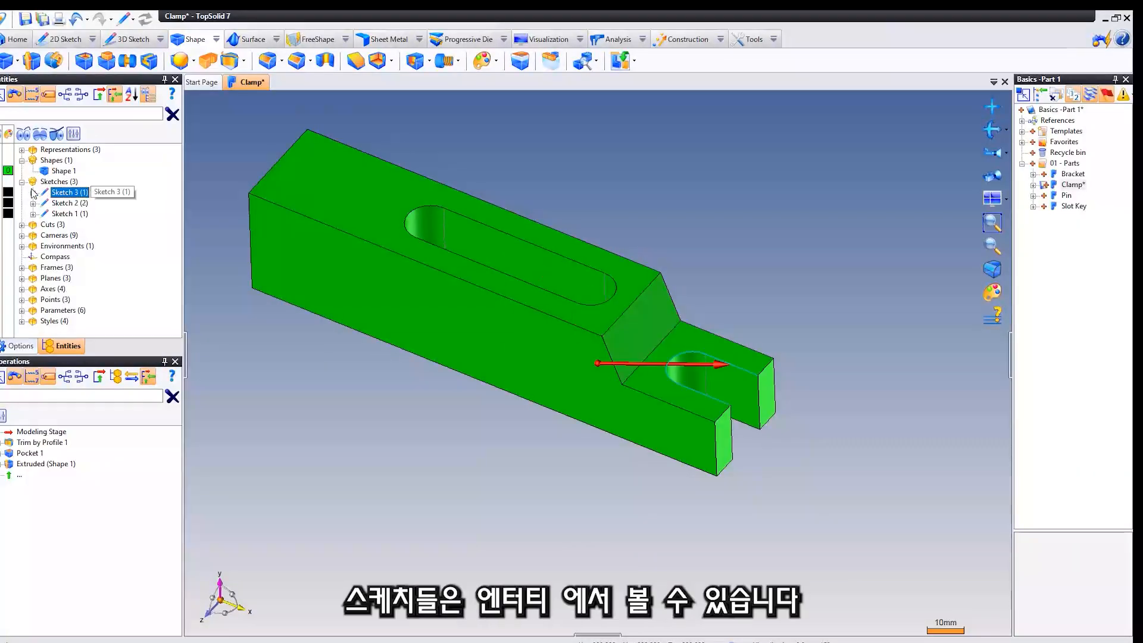
{"action": "left_click", "coordinate": [1, 194]}
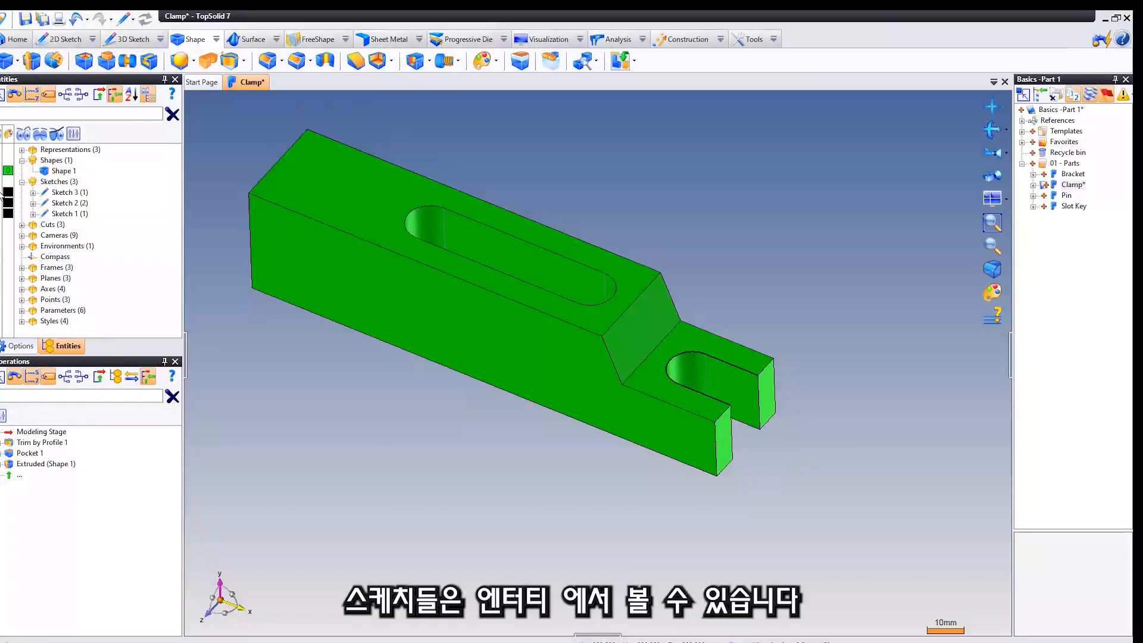
{"action": "left_click", "coordinate": [1, 194]}
{"action": "left_click", "coordinate": [2, 193]}
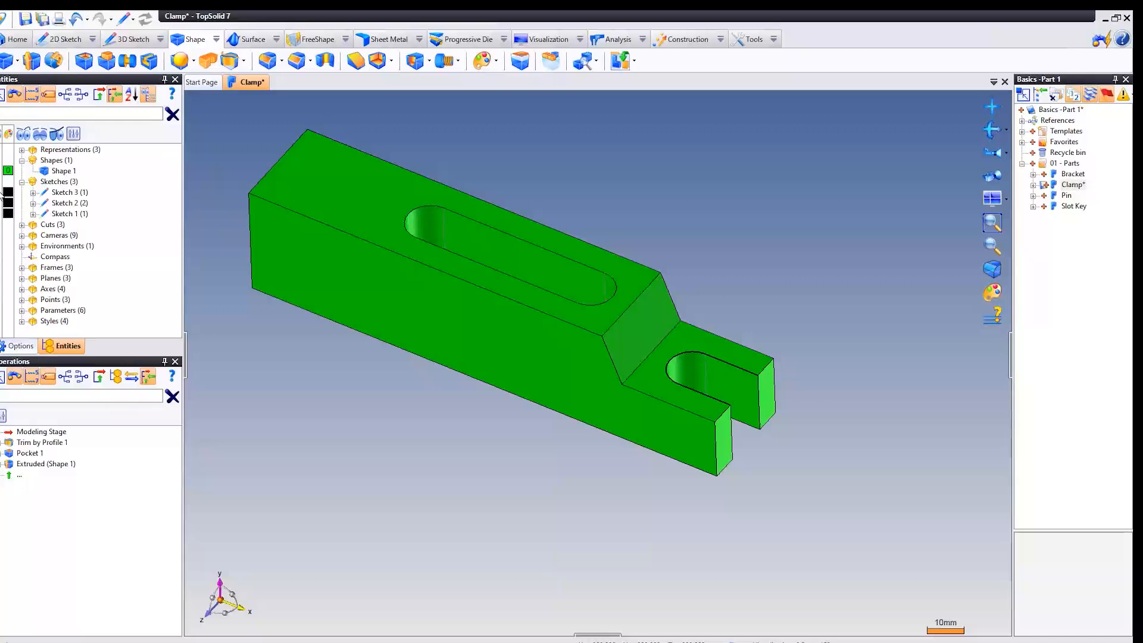
{"action": "left_click", "coordinate": [1, 205]}
{"action": "left_click", "coordinate": [1, 213]}
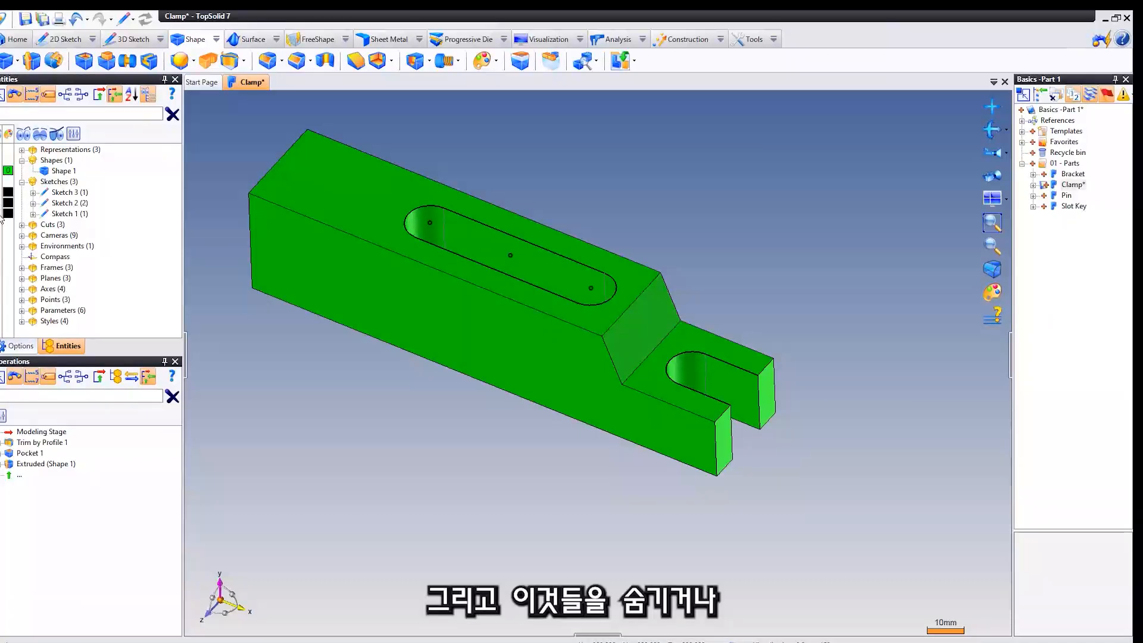
{"action": "left_click", "coordinate": [3, 209]}
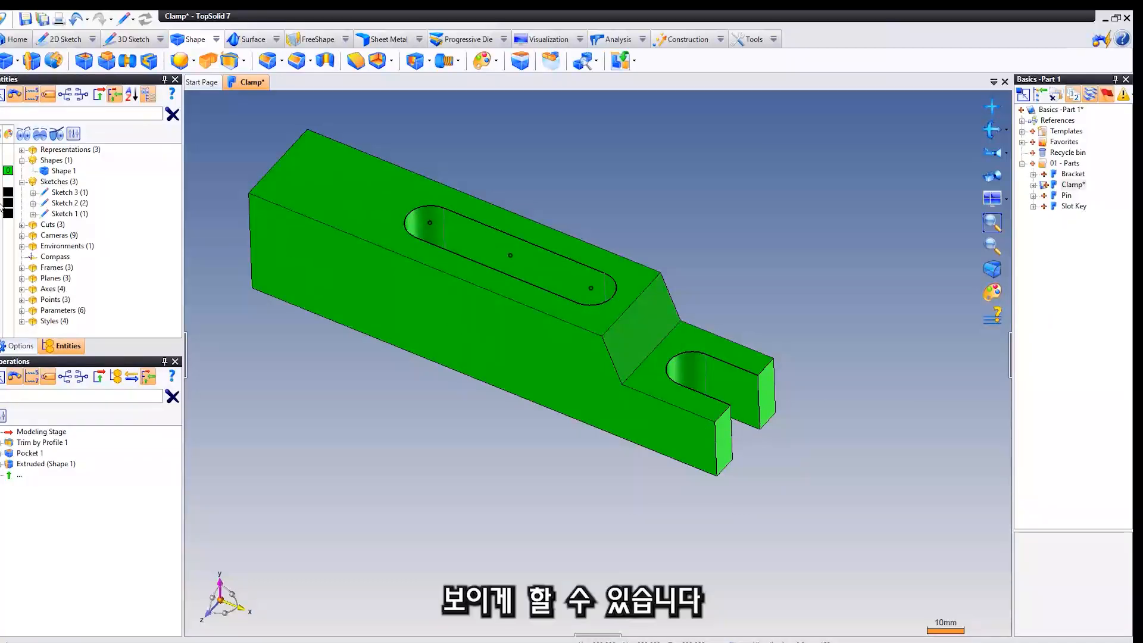
{"action": "left_click", "coordinate": [2, 204]}
{"action": "left_click", "coordinate": [2, 194]}
Start a Drilling on the clamp's long side face, placing the hole about 9 mm below the top edge and 15 mm from the tall end.
{"action": "middle_click_drag", "start_coordinate": [373, 310], "coordinate": [376, 273]}
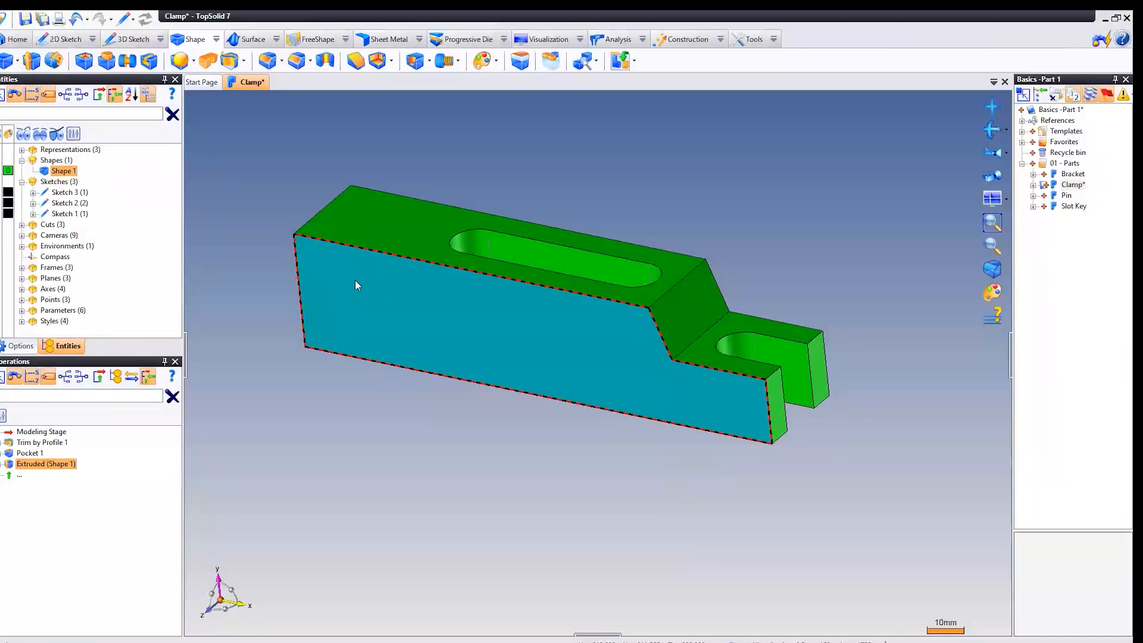
{"action": "right_click", "coordinate": [333, 272]}
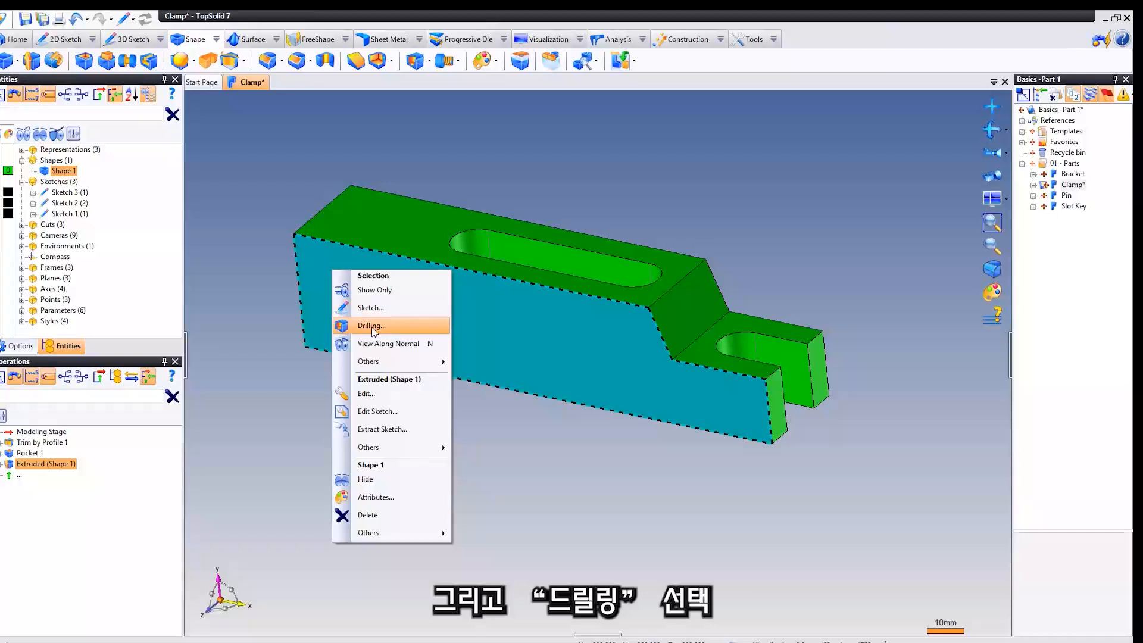
{"action": "left_click", "coordinate": [415, 331]}
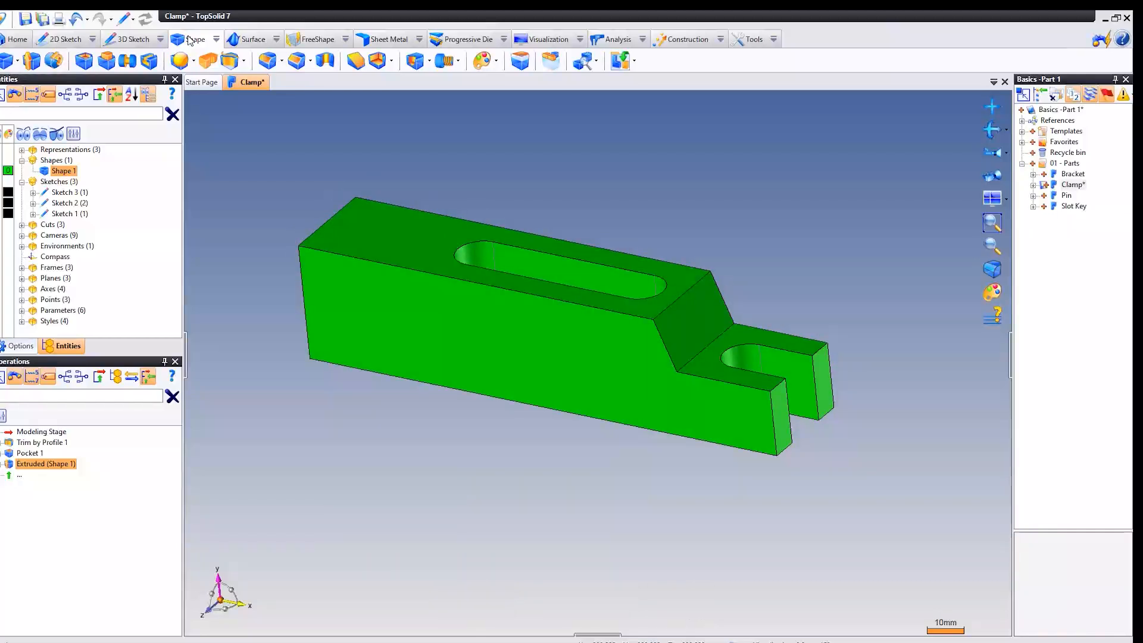
{"action": "left_click", "coordinate": [415, 62]}
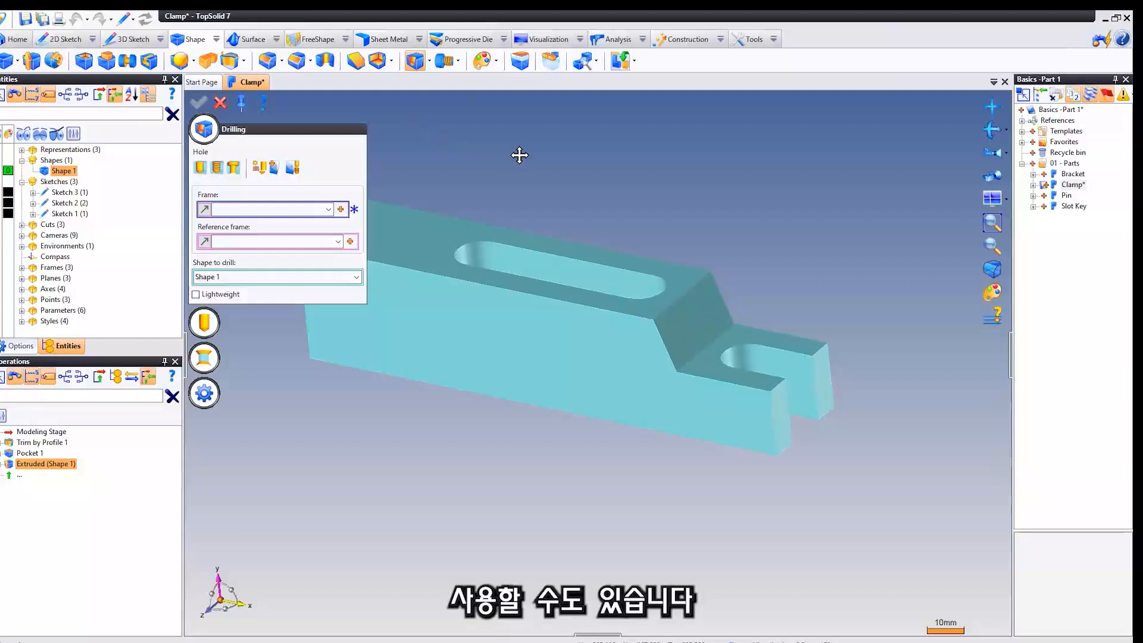
{"action": "middle_click_drag", "start_coordinate": [519, 156], "coordinate": [559, 156]}
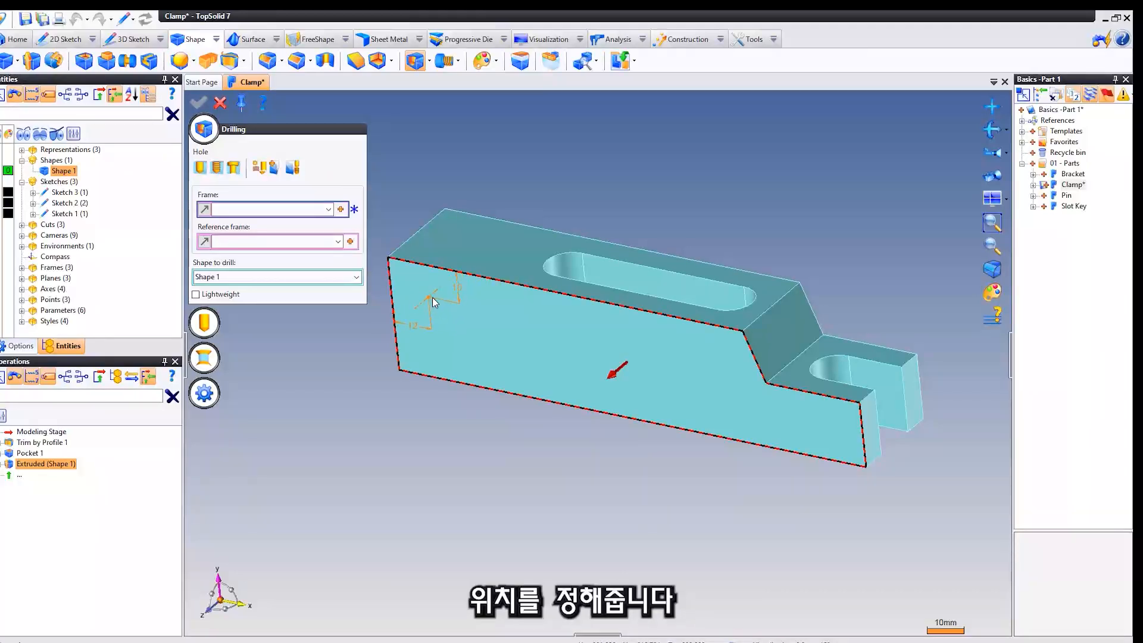
{"action": "scroll", "coordinate": [434, 291], "scroll_direction": "up", "scroll_amount": 2}
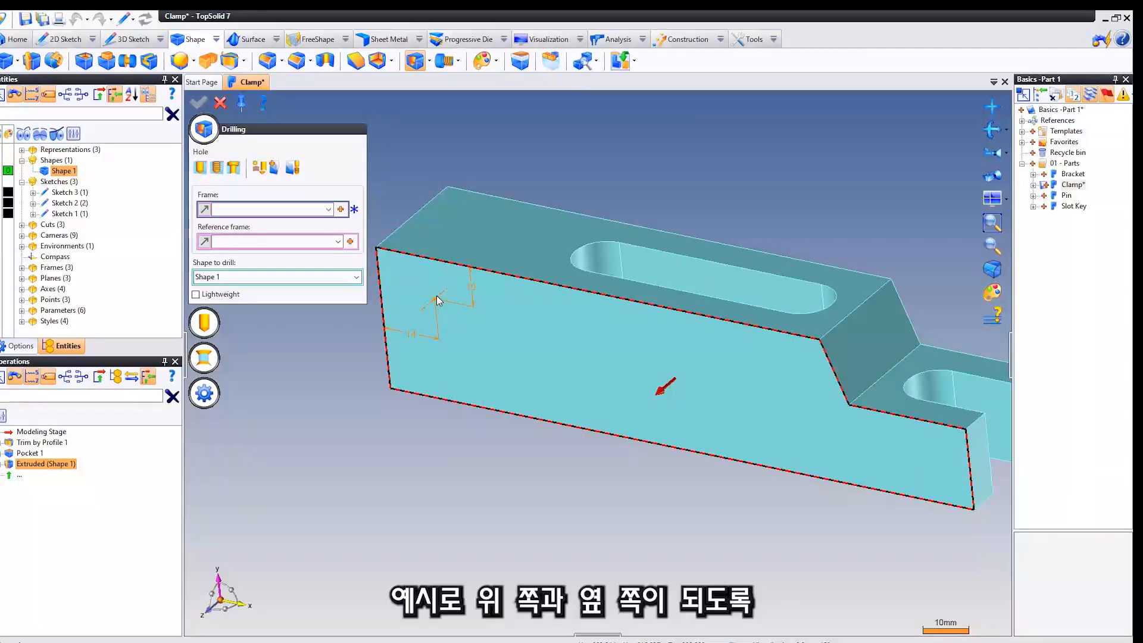
{"action": "left_click", "coordinate": [438, 295]}
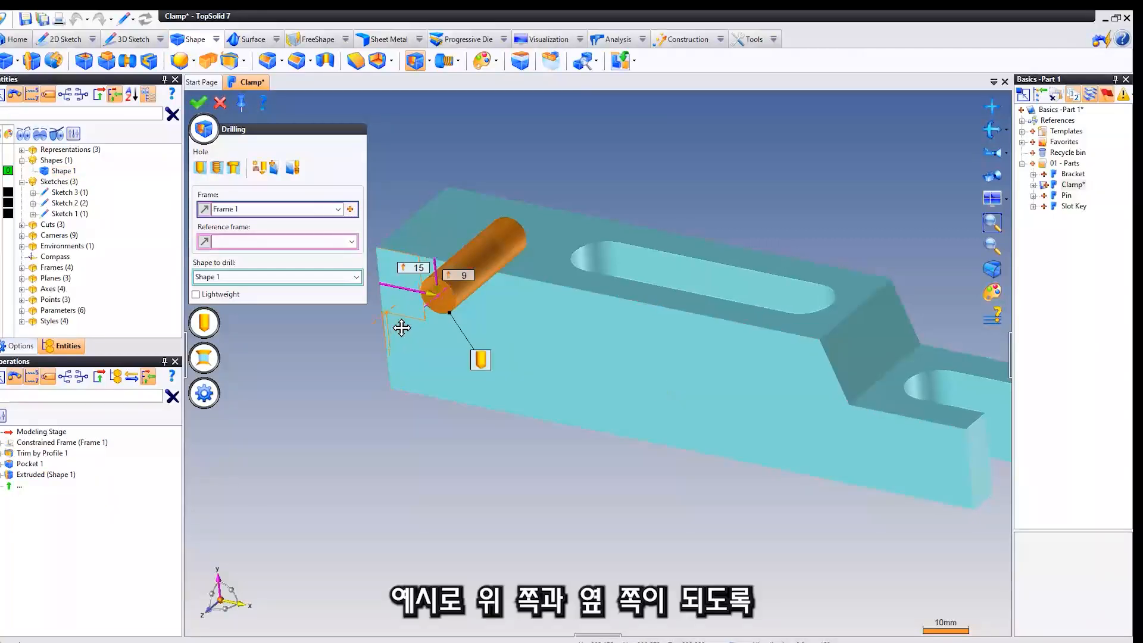
Position the hole 21 mm below the top edge and 18 mm from the tall end's edge.
{"action": "middle_click_drag", "start_coordinate": [386, 311], "coordinate": [401, 328]}
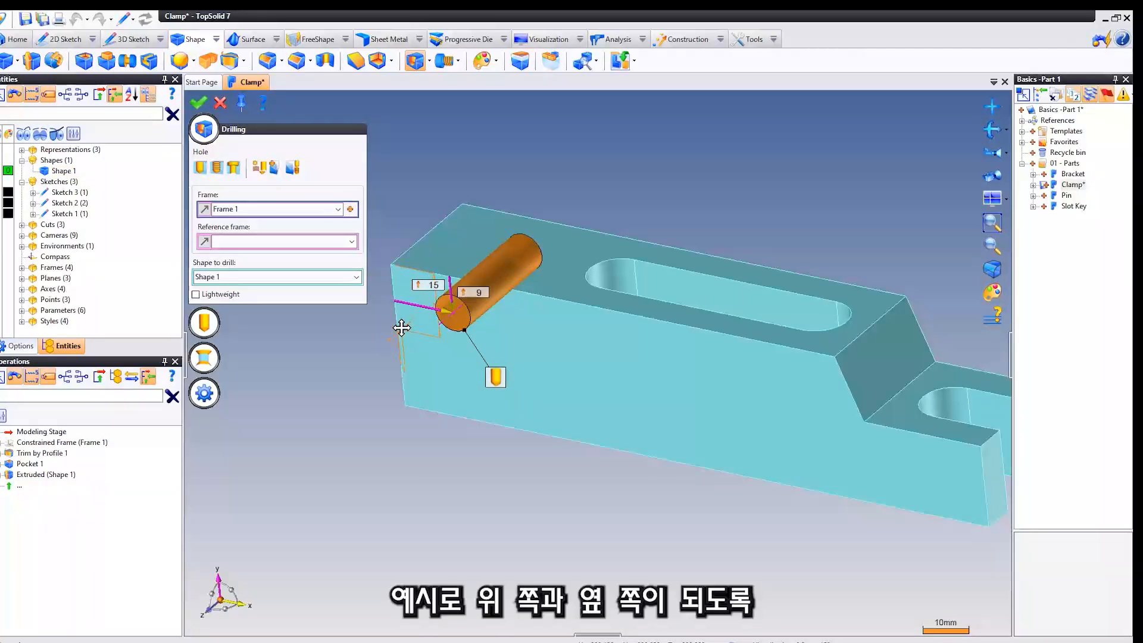
{"action": "left_click", "coordinate": [481, 293]}
{"action": "type", "text": "21"}
{"action": "key", "text": "Return"}
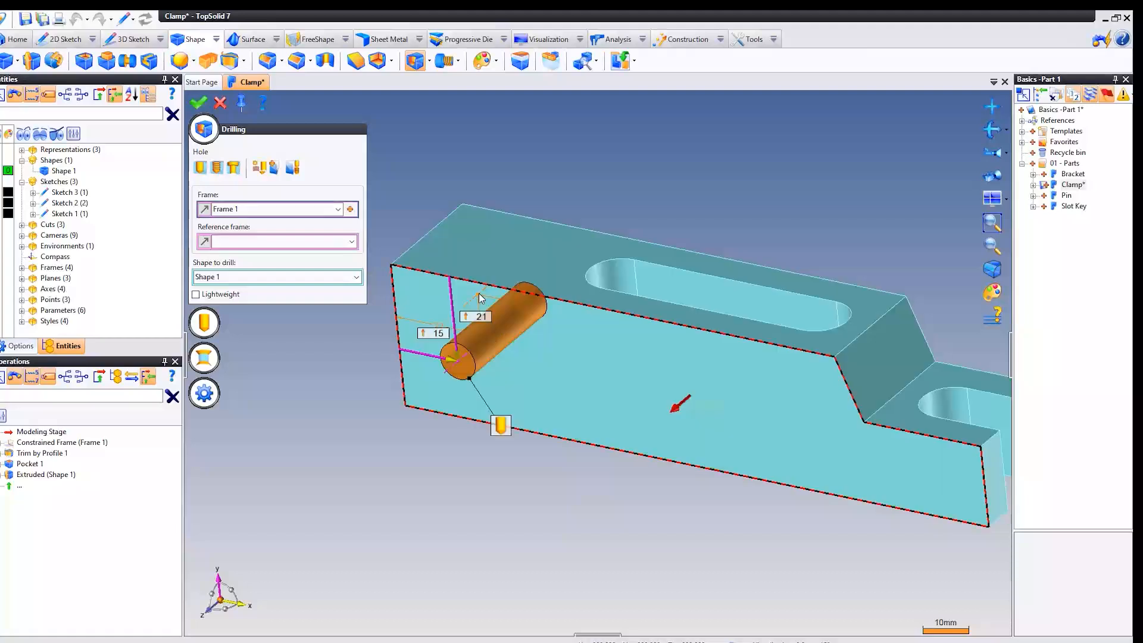
{"action": "left_click", "coordinate": [435, 336]}
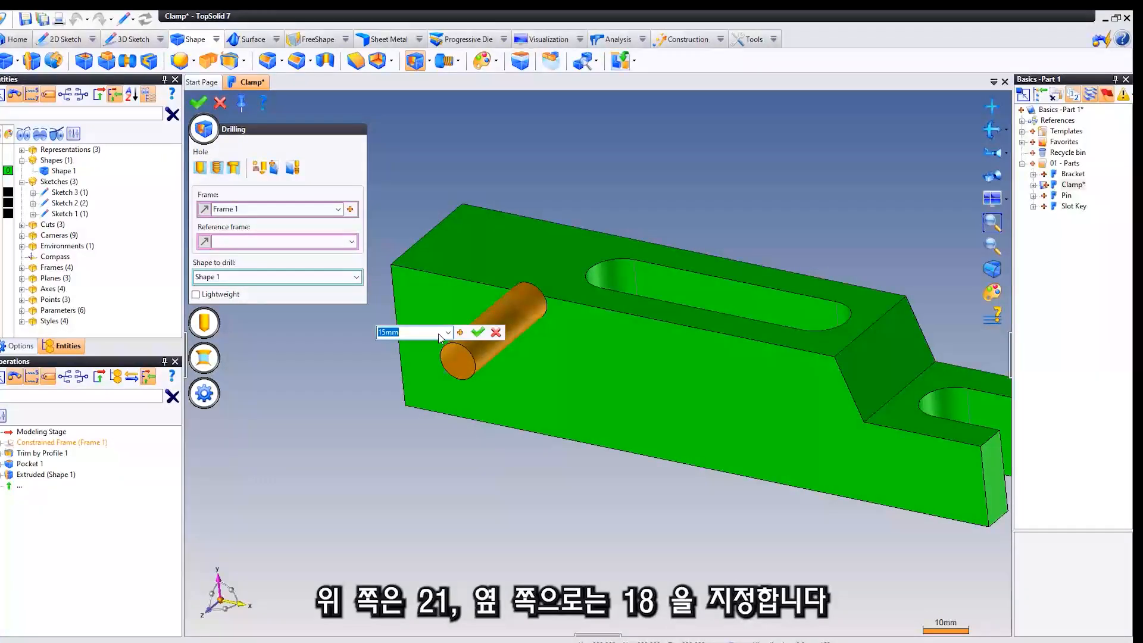
{"action": "type", "text": "18"}
{"action": "key", "text": "Return"}
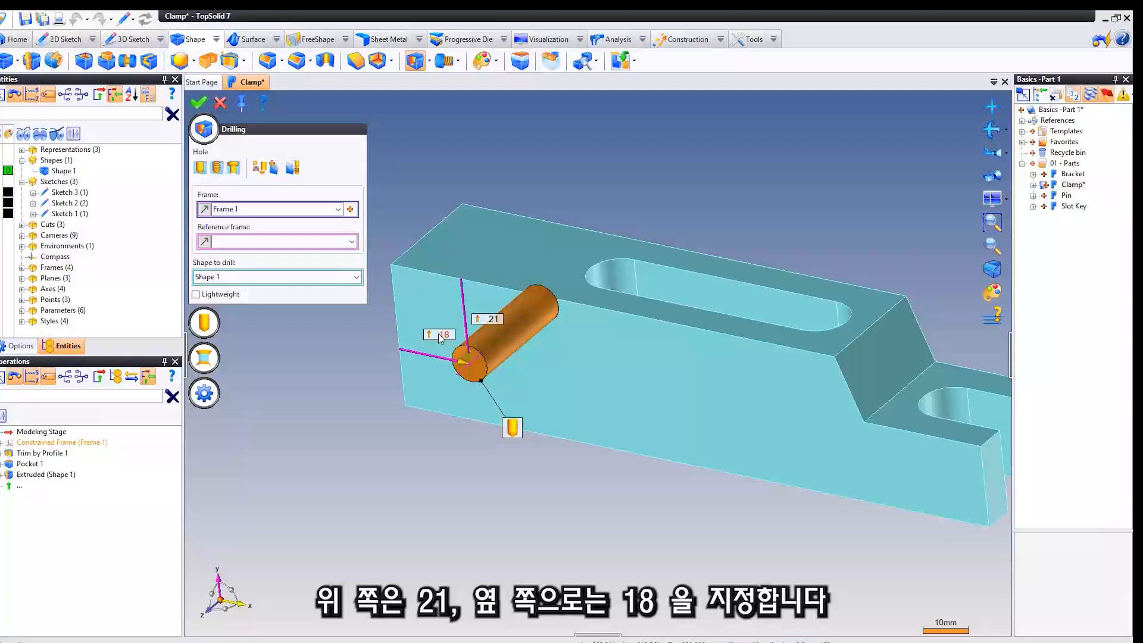
Set the through hole's diameter to 12 mm and create the drilling.
{"action": "left_click", "coordinate": [203, 322]}
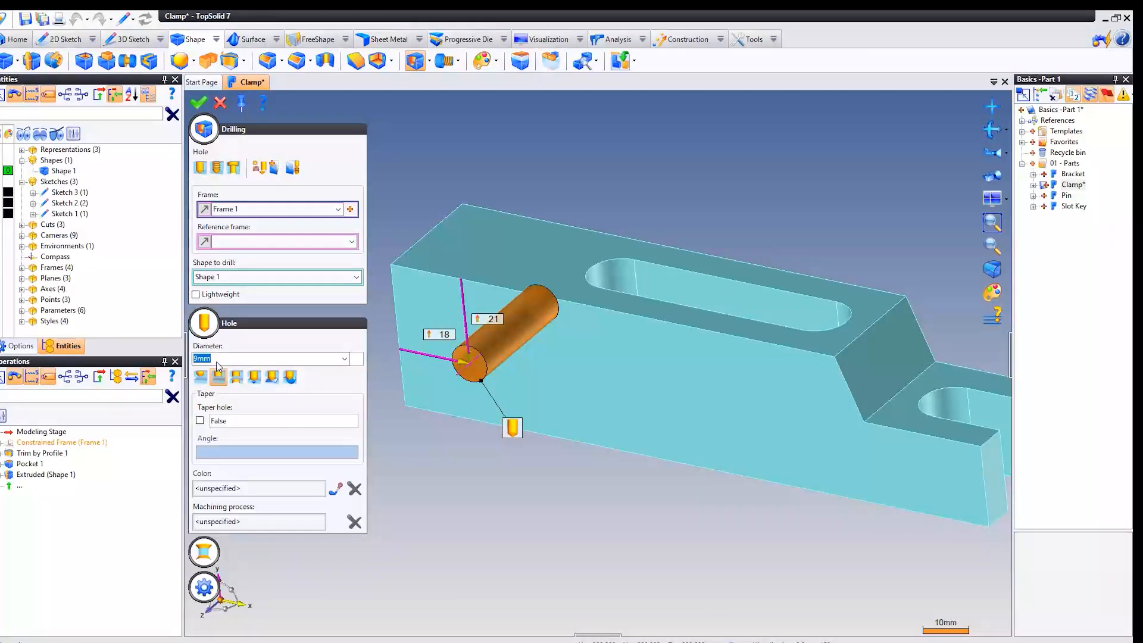
{"action": "type", "text": "12"}
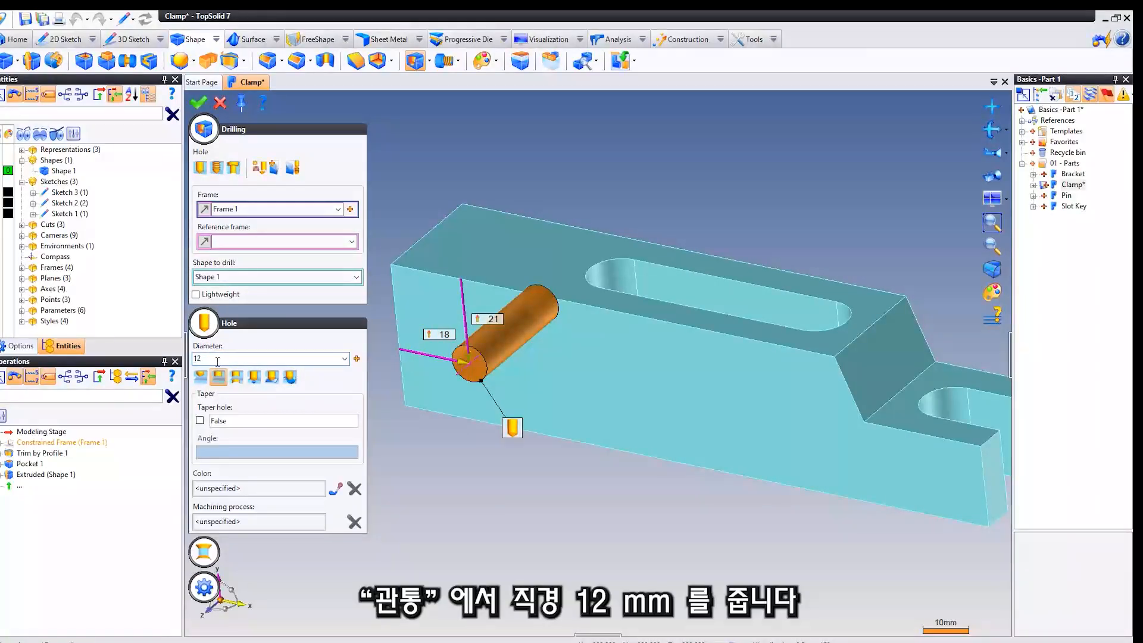
{"action": "key", "text": "Return"}
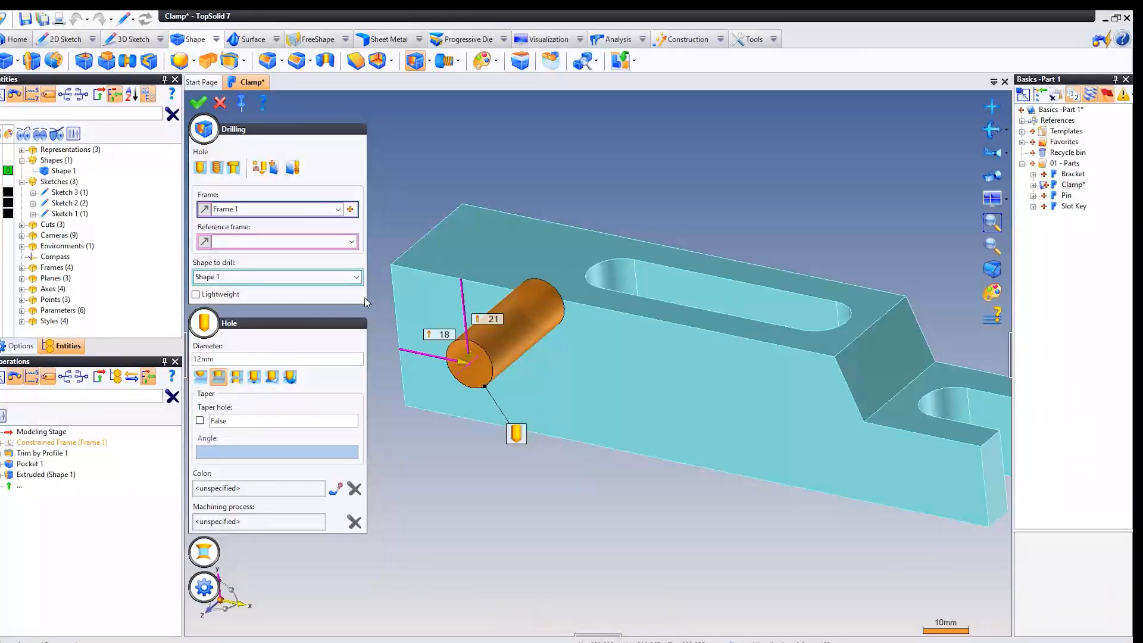
{"action": "right_click", "coordinate": [428, 161]}
{"action": "left_click", "coordinate": [436, 159]}
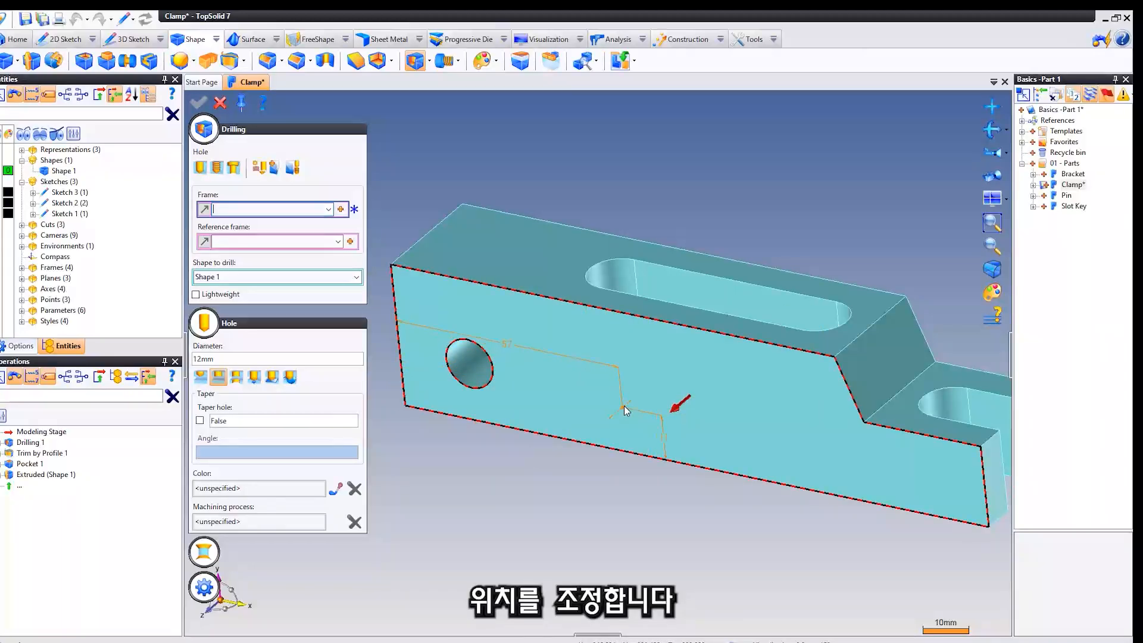
Place a second hole on the long side face referenced to Frame 1, offset about 40 mm lengthwise and 9 mm vertically from it.
{"action": "left_click", "coordinate": [223, 238]}
{"action": "left_click", "coordinate": [338, 241]}
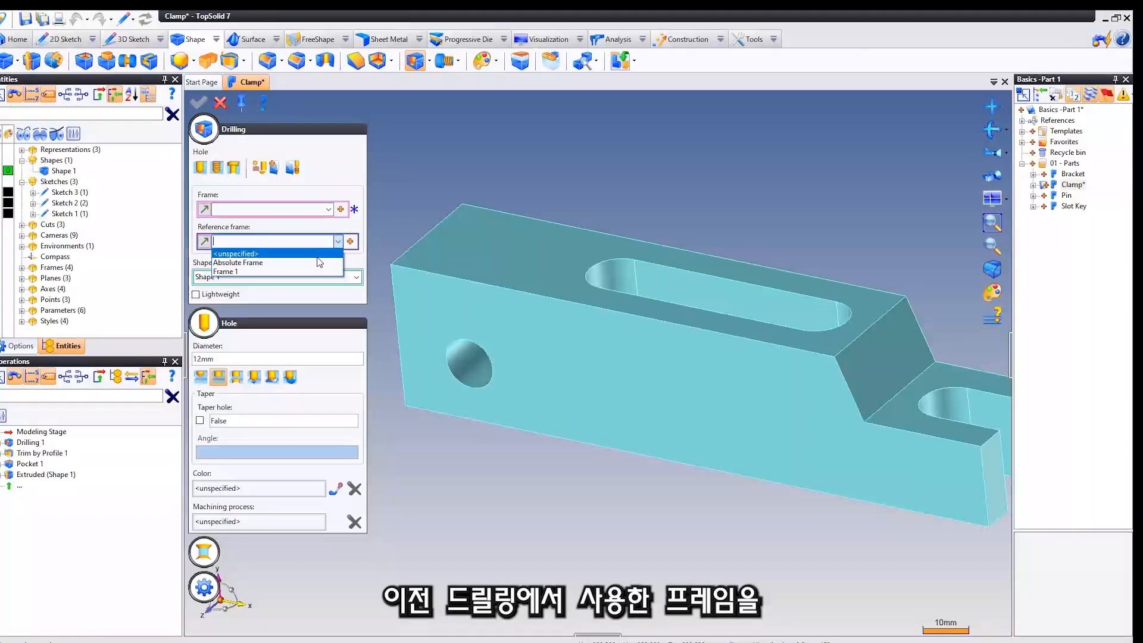
{"action": "left_click", "coordinate": [231, 273]}
{"action": "left_click", "coordinate": [280, 210]}
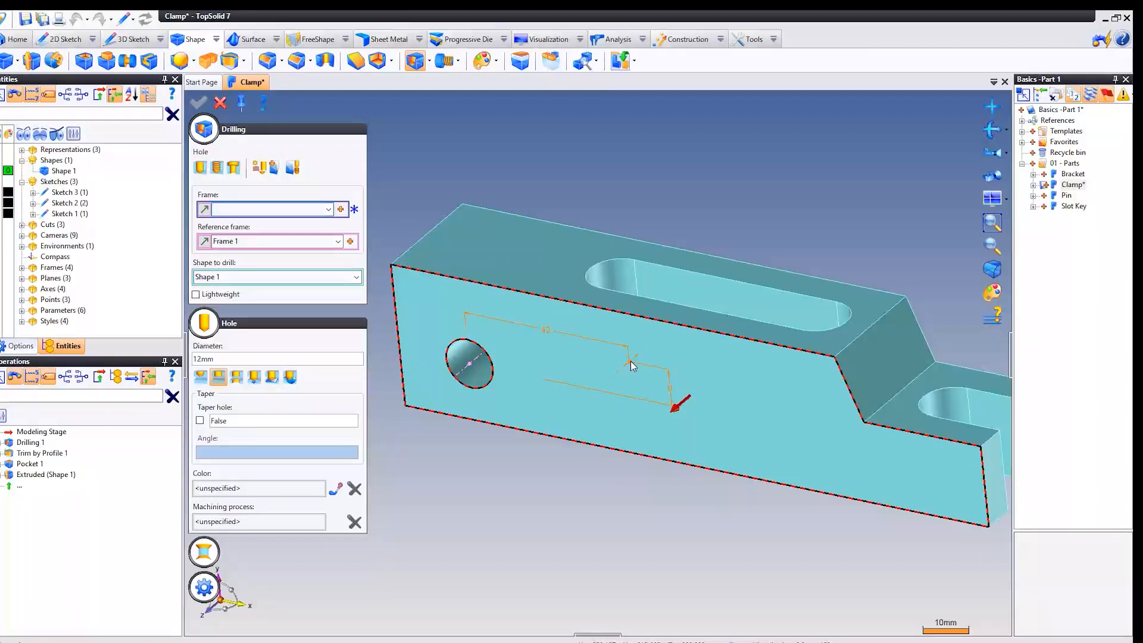
{"action": "left_click", "coordinate": [621, 359]}
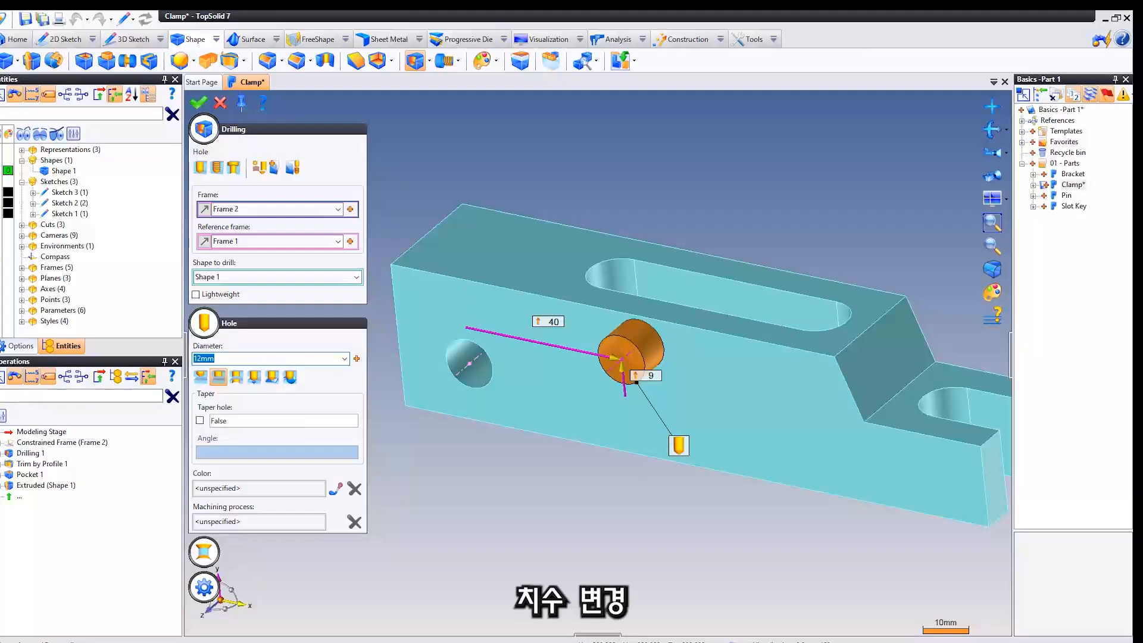
Set the second hole's offsets from the first hole to 57 mm along the clamp and 0 mm vertically.
{"action": "double_click", "coordinate": [548, 324]}
{"action": "type", "text": "57"}
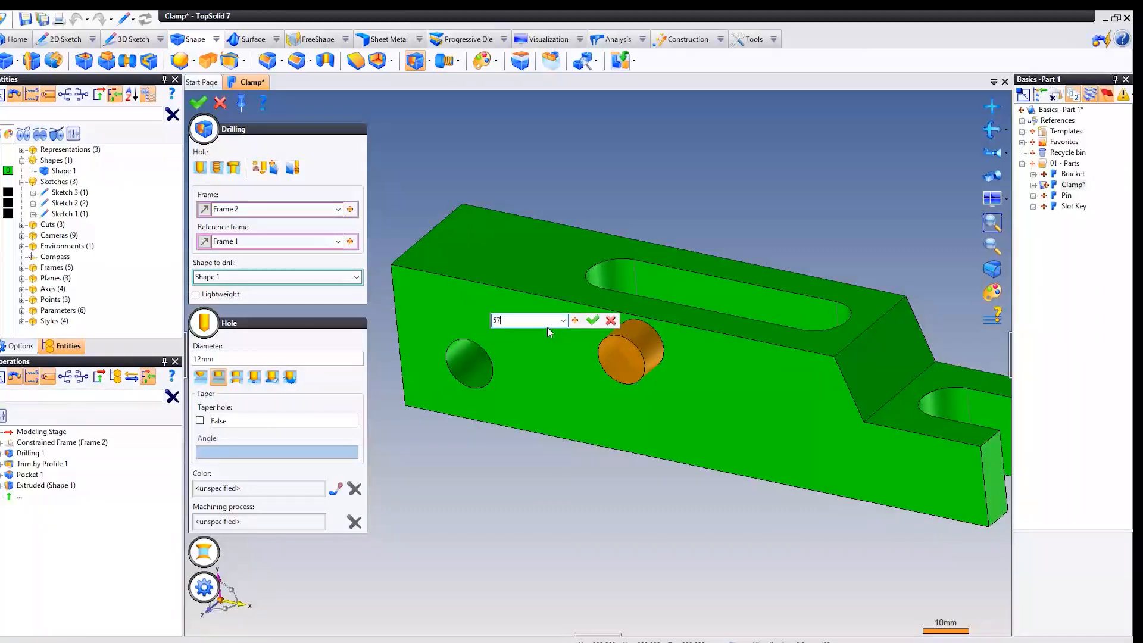
{"action": "key", "text": "Return"}
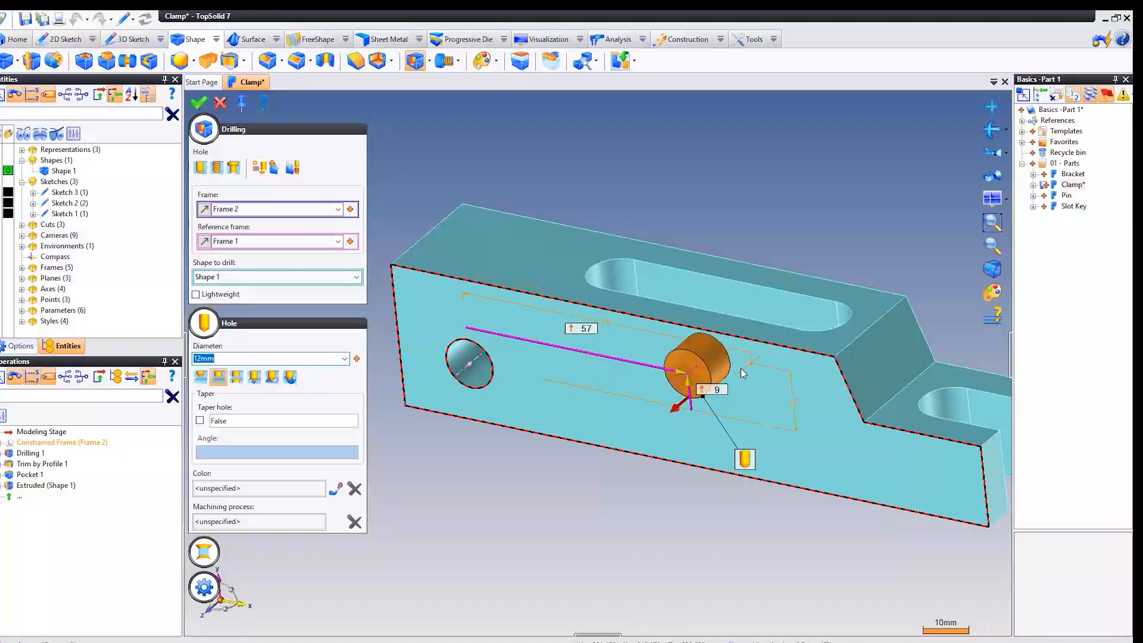
{"action": "double_click", "coordinate": [717, 390]}
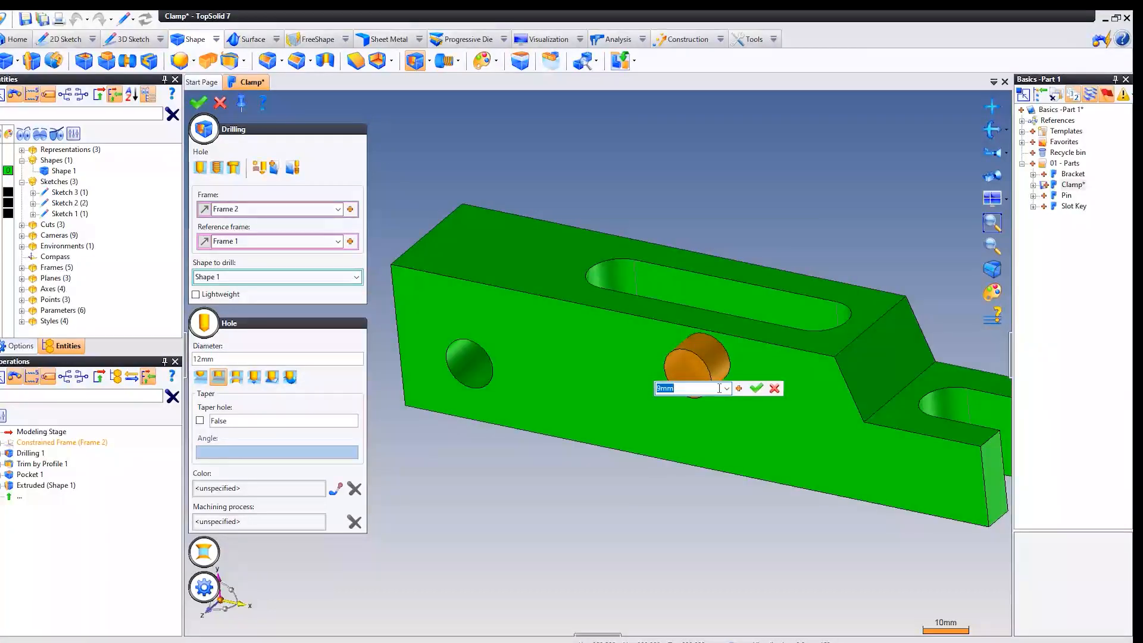
{"action": "type", "text": "0"}
{"action": "key", "text": "Return"}
Set the second hole's diameter to 10 mm, switch it to the third end type and create the drilling.
{"action": "left_click", "coordinate": [203, 359]}
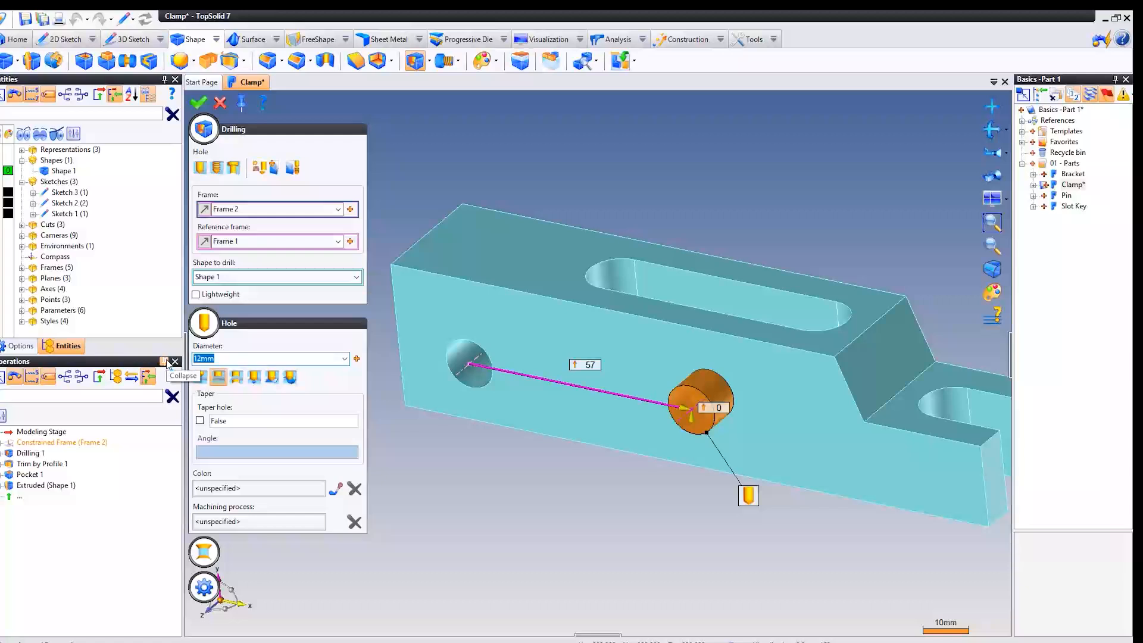
{"action": "type", "text": "10"}
{"action": "key", "text": "Return"}
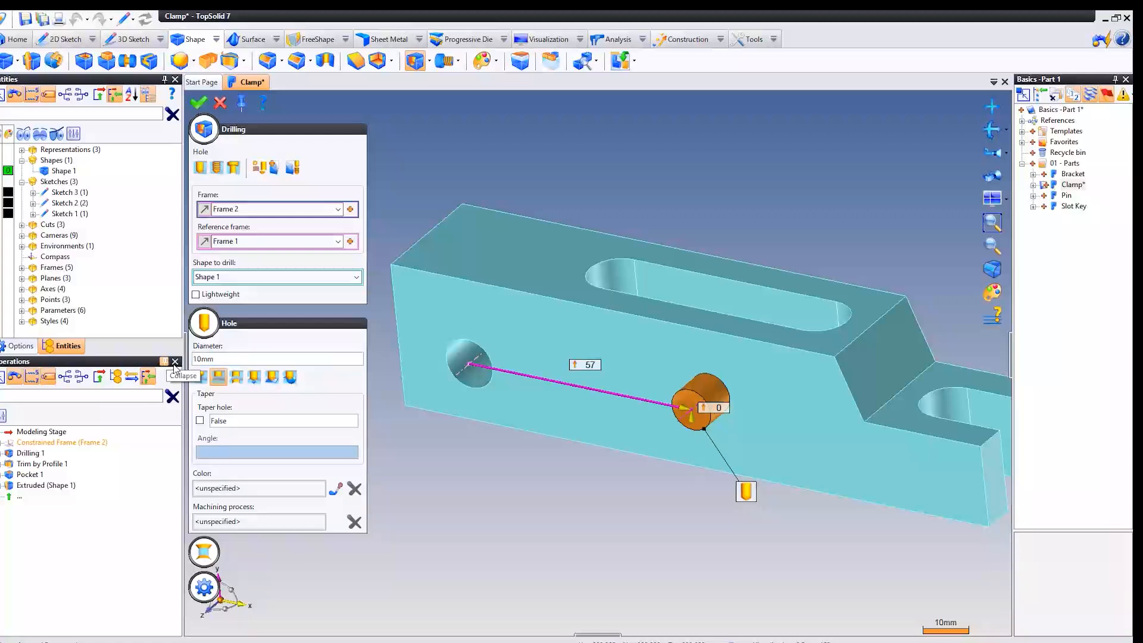
{"action": "left_click", "coordinate": [236, 378]}
{"action": "middle_click_drag", "start_coordinate": [528, 500], "coordinate": [480, 490]}
{"action": "right_click", "coordinate": [477, 486]}
{"action": "left_click", "coordinate": [495, 486]}
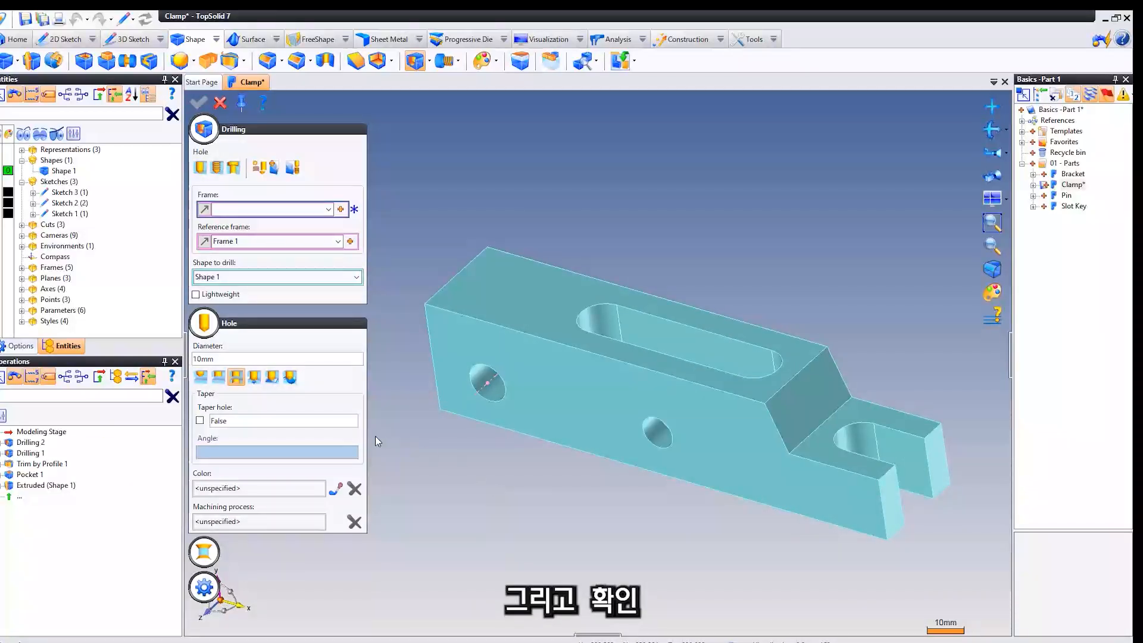
{"action": "key", "text": "Escape"}
Start a Chamfer on the upper edge of the tall end face in Distance angle mode, with a 10 mm distance and 45° angle.
{"action": "scroll", "coordinate": [449, 423], "scroll_direction": "up", "scroll_amount": 2}
{"action": "middle_click_drag", "start_coordinate": [455, 423], "coordinate": [284, 422]}
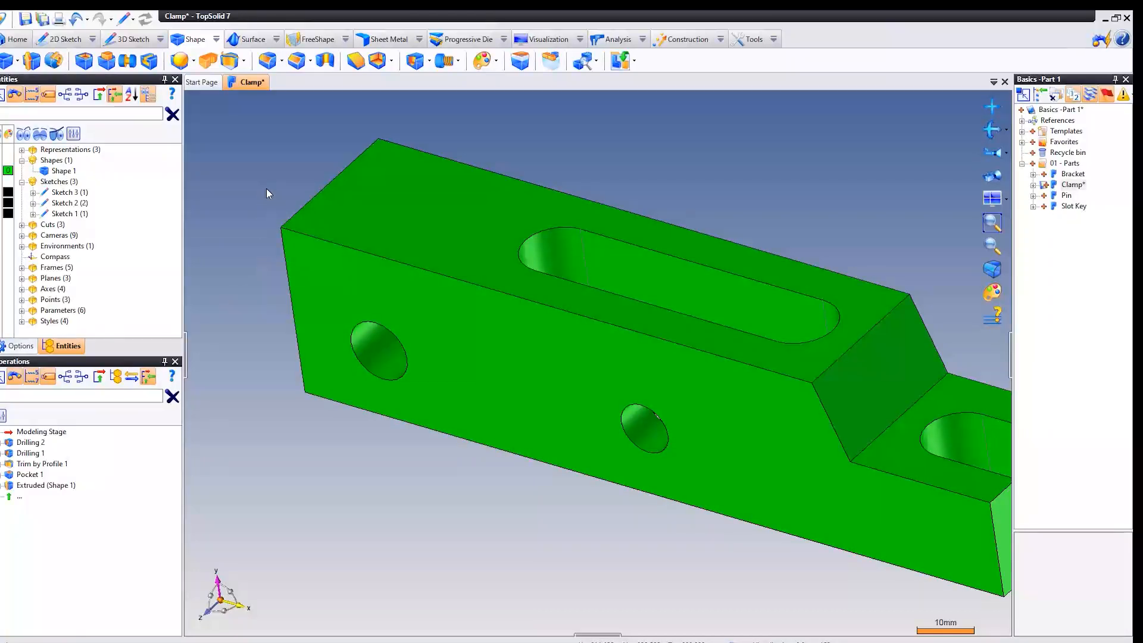
{"action": "scroll", "coordinate": [322, 187], "scroll_direction": "down", "scroll_amount": 1}
{"action": "mouse_move", "coordinate": [321, 190]}
{"action": "middle_mouse_down"}
{"action": "mouse_move", "coordinate": [332, 209]}
{"action": "mouse_move", "coordinate": [363, 184]}
{"action": "mouse_move", "coordinate": [321, 188]}
{"action": "middle_mouse_up"}
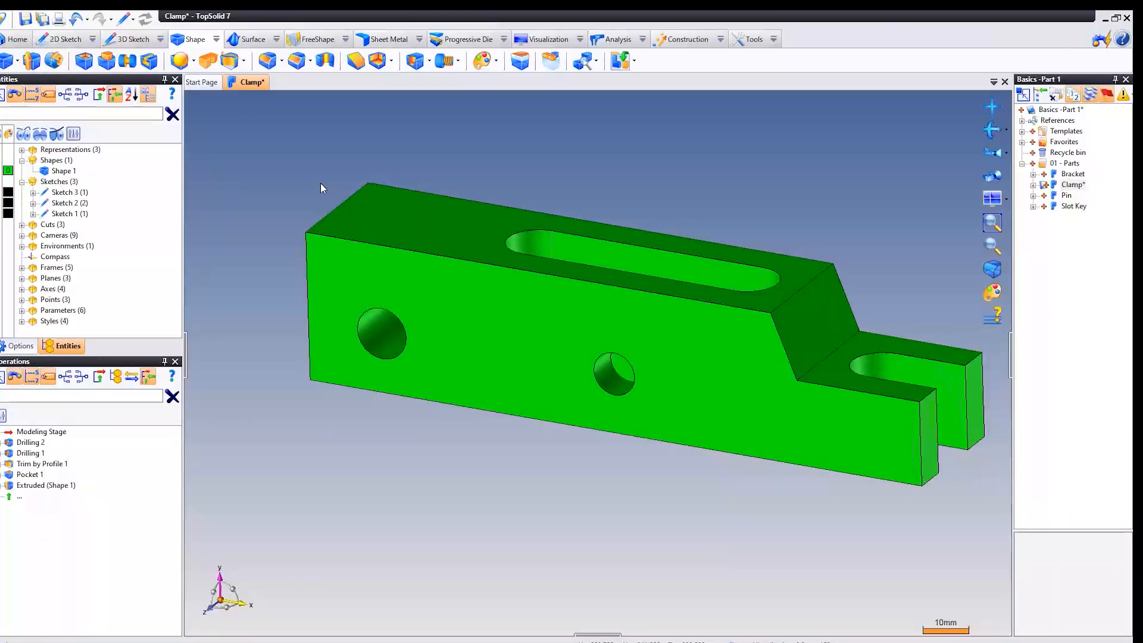
{"action": "right_click", "coordinate": [332, 212]}
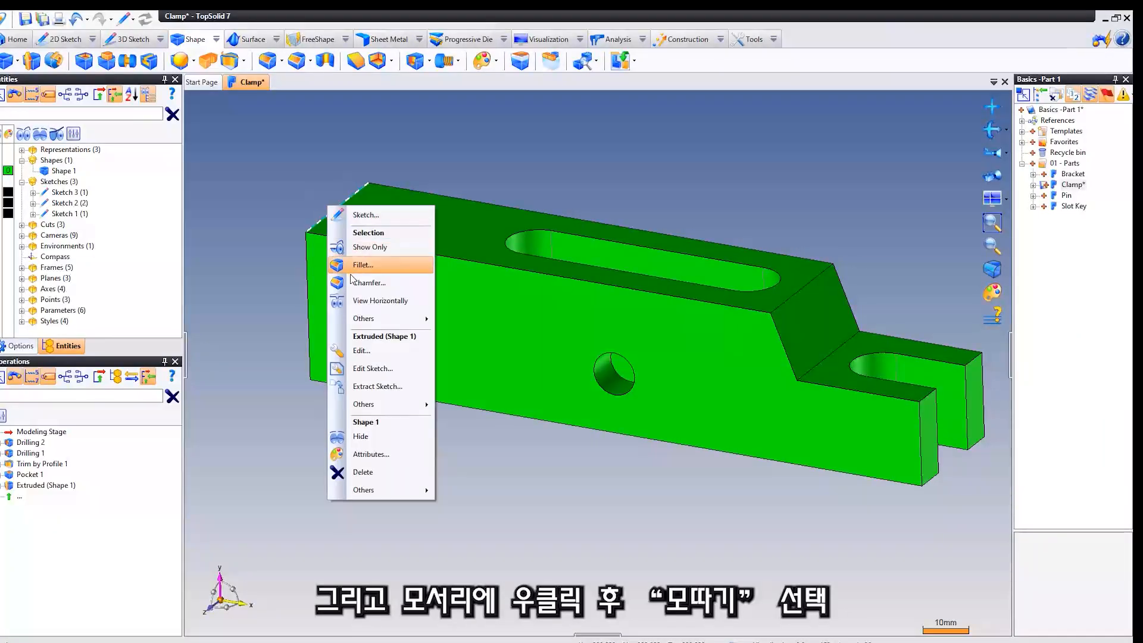
{"action": "left_click", "coordinate": [390, 281]}
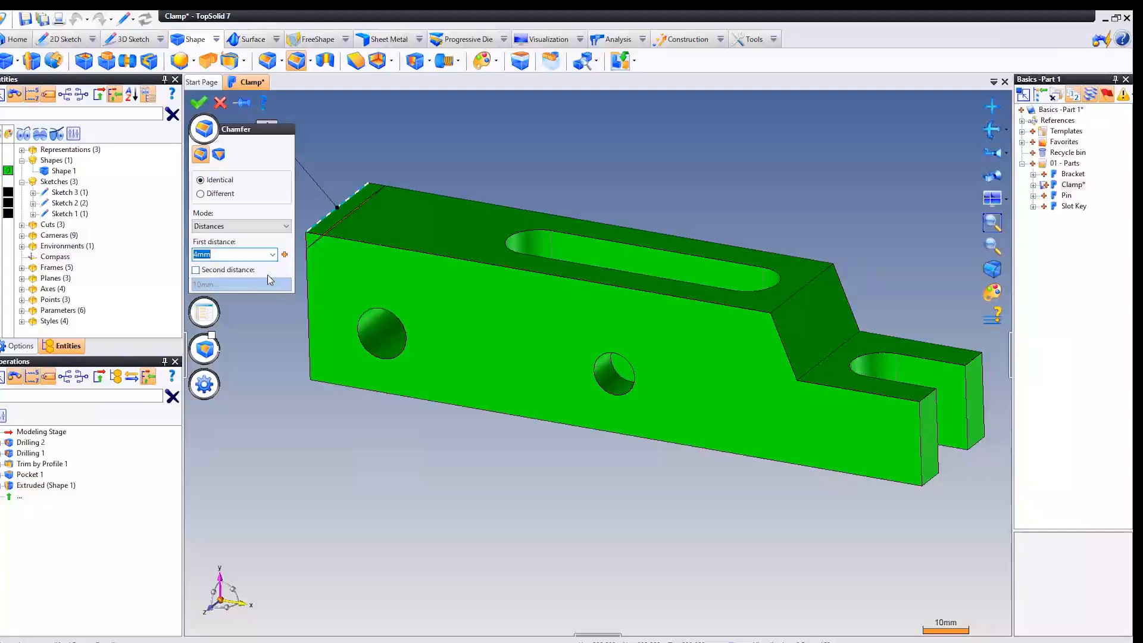
{"action": "type", "text": "10"}
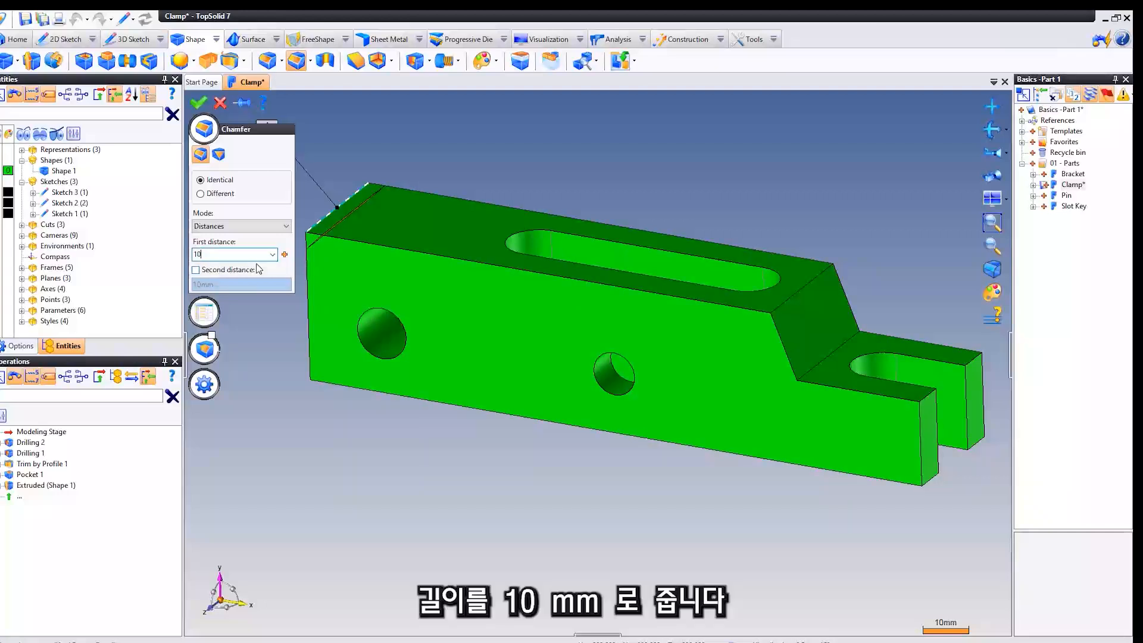
{"action": "left_click", "coordinate": [238, 225]}
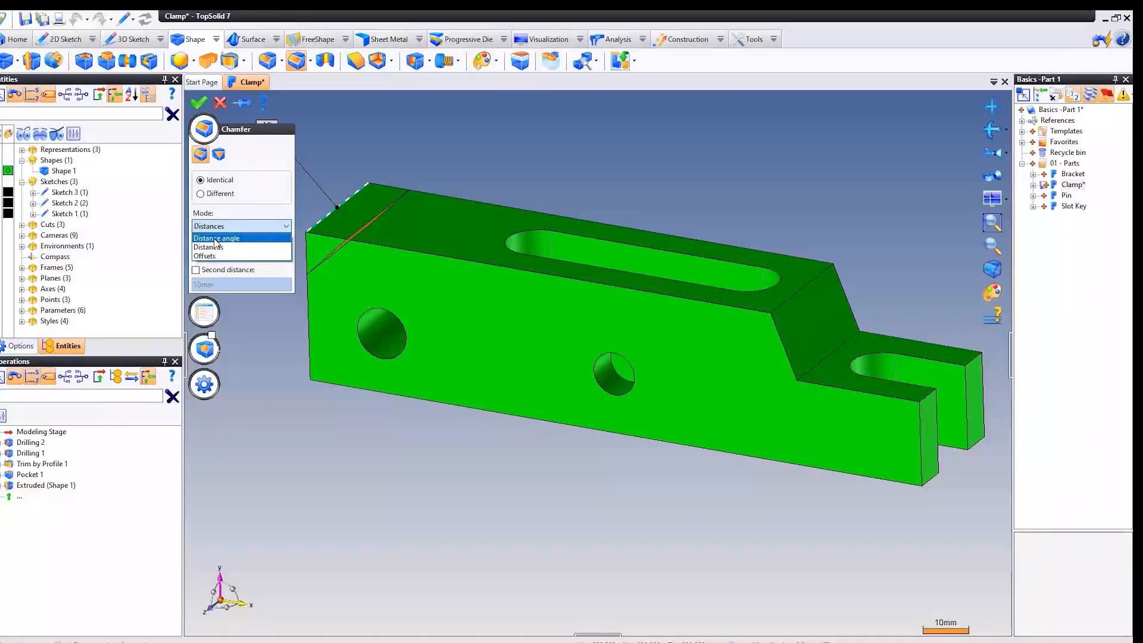
{"action": "left_click", "coordinate": [215, 239]}
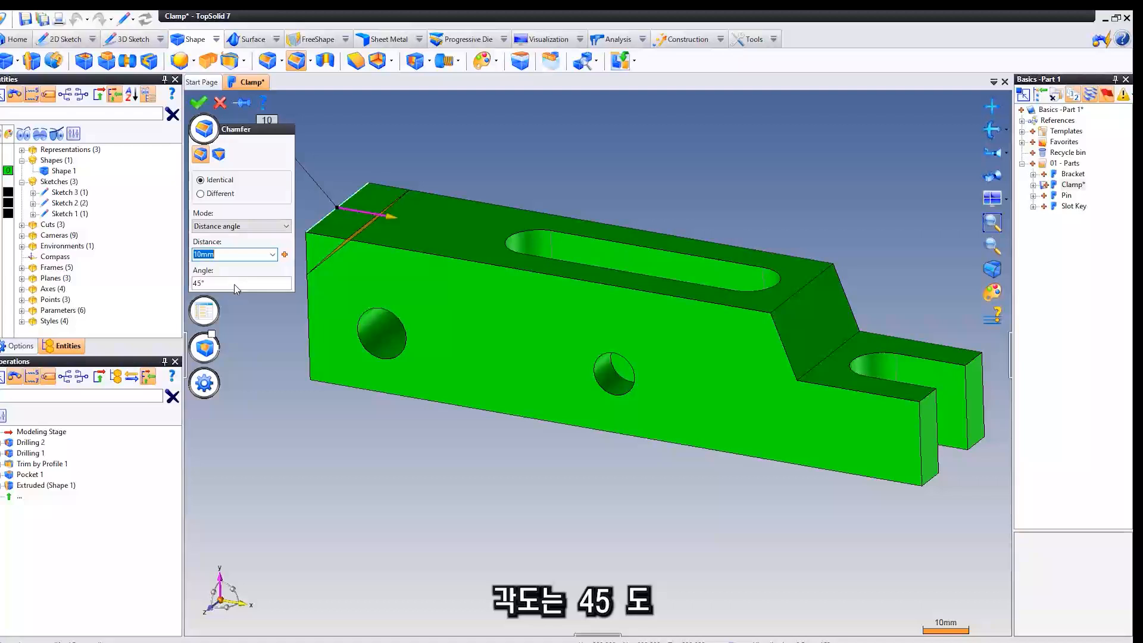
Add the lower edge of the tall end face to the chamfer and create it.
{"action": "middle_click_drag", "start_coordinate": [286, 373], "coordinate": [360, 375]}
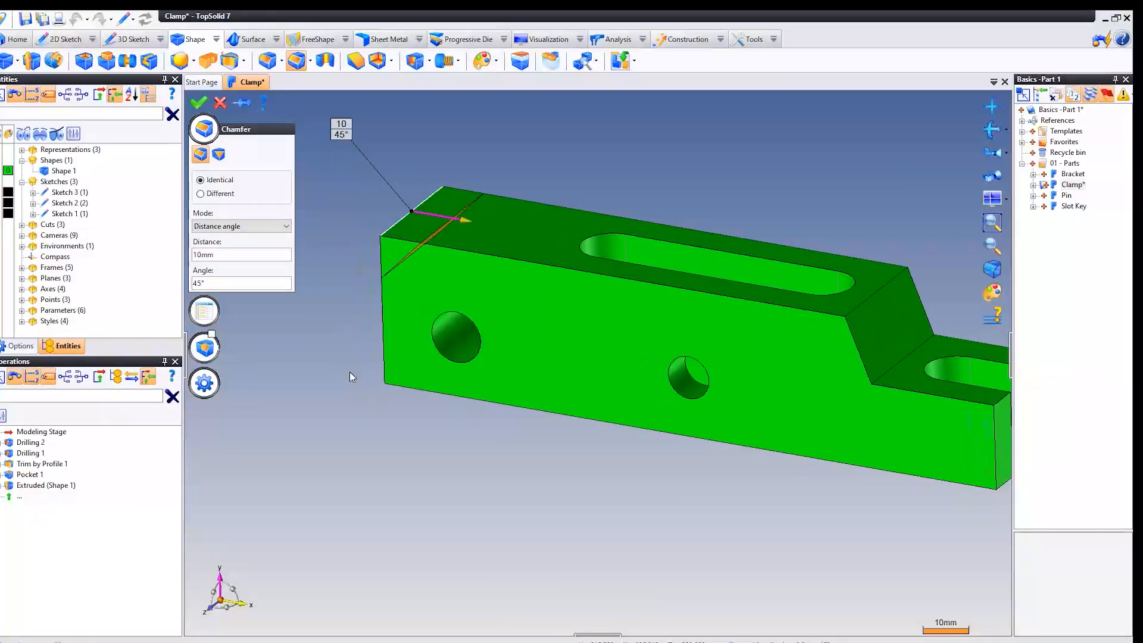
{"action": "right_click_drag", "start_coordinate": [354, 375], "coordinate": [399, 365]}
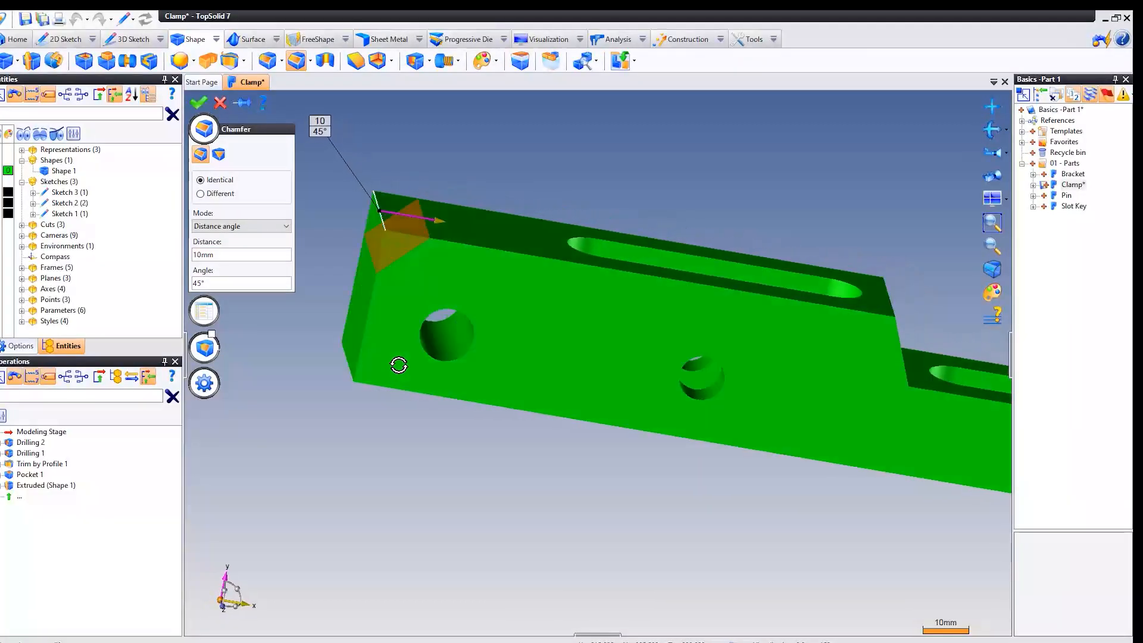
{"action": "left_click", "coordinate": [346, 363]}
{"action": "right_click_drag", "start_coordinate": [306, 384], "coordinate": [283, 386]}
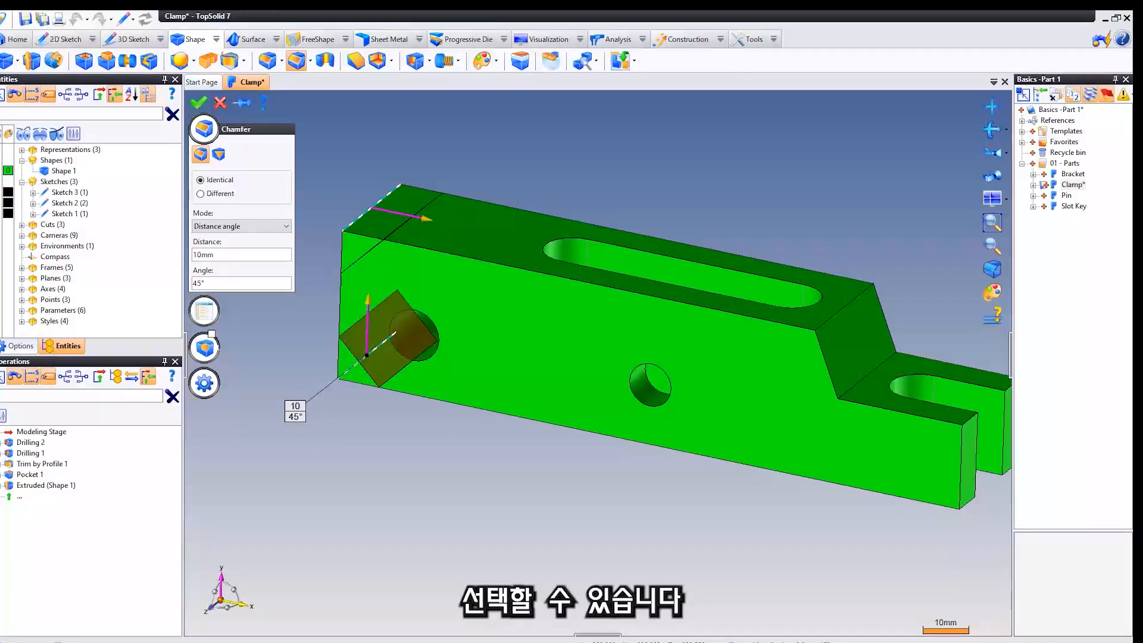
{"action": "right_click", "coordinate": [353, 146]}
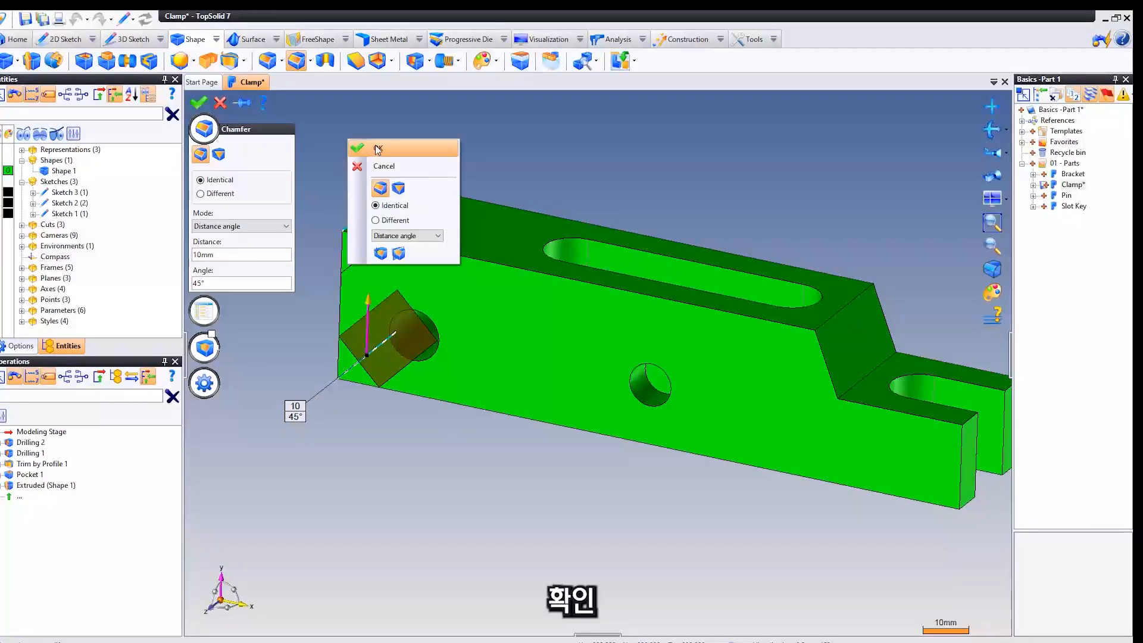
{"action": "left_click", "coordinate": [376, 150]}
Start a 2 mm, 45° chamfer on the upper end edge of the rear prong at the clamp's slotted end.
{"action": "middle_click_drag", "start_coordinate": [407, 148], "coordinate": [343, 141]}
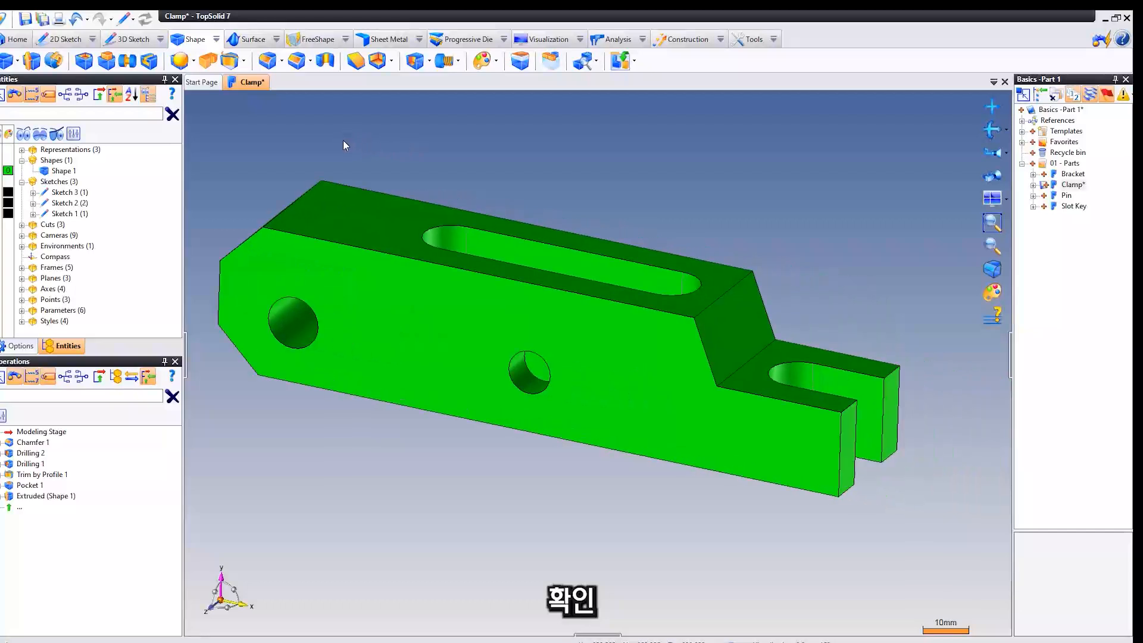
{"action": "scroll", "coordinate": [343, 141], "scroll_direction": "down", "scroll_amount": 2}
{"action": "middle_click_drag", "start_coordinate": [569, 166], "coordinate": [506, 161]}
{"action": "scroll", "coordinate": [765, 326], "scroll_direction": "up", "scroll_amount": 2}
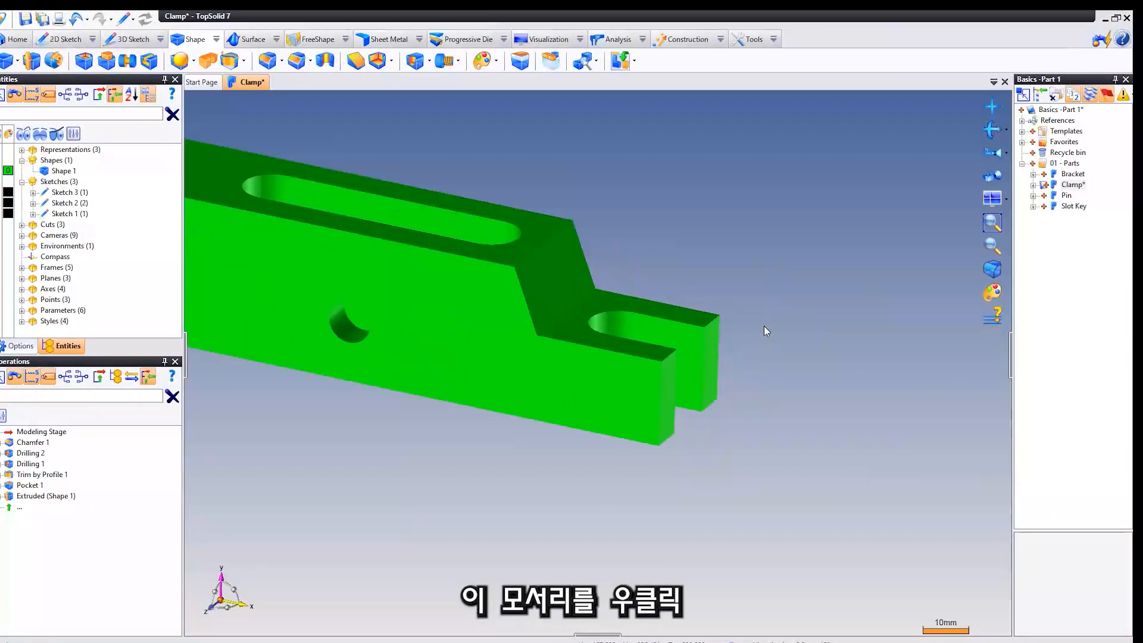
{"action": "scroll", "coordinate": [754, 326], "scroll_direction": "up", "scroll_amount": 2}
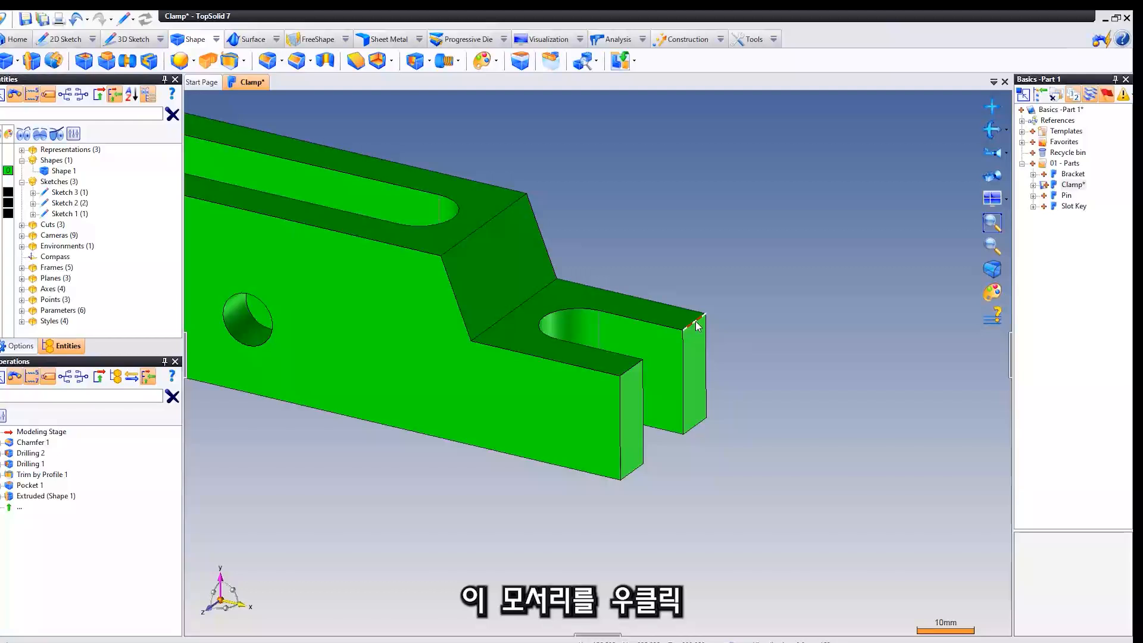
{"action": "right_click", "coordinate": [697, 325]}
{"action": "left_click", "coordinate": [728, 371]}
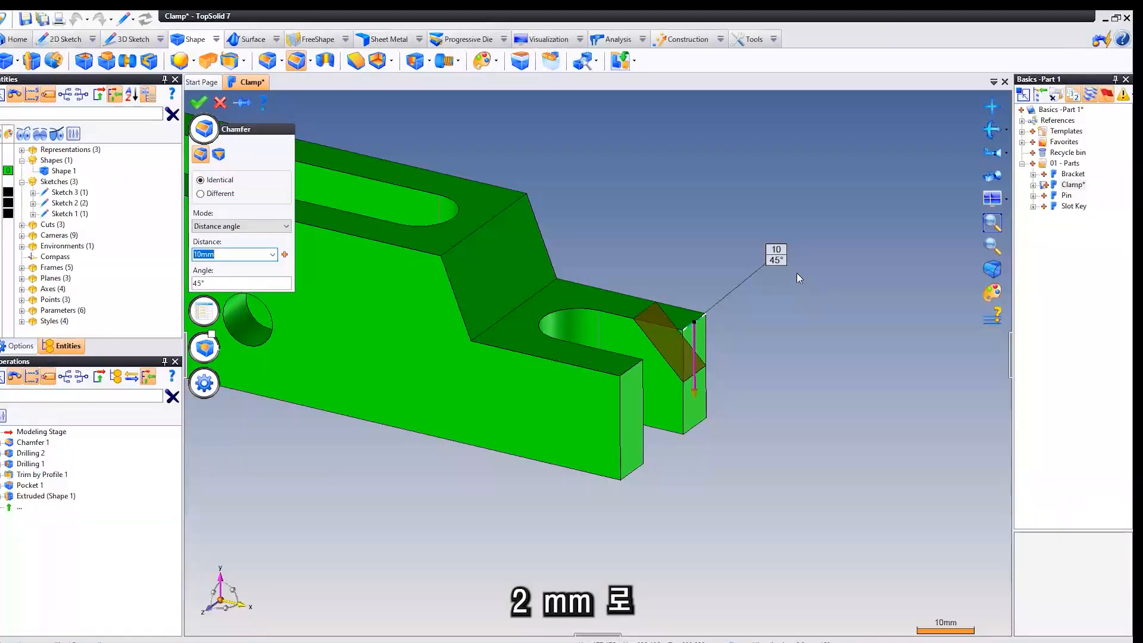
{"action": "type", "text": "2"}
{"action": "key", "text": "Tab"}
{"action": "middle_click_drag", "start_coordinate": [707, 164], "coordinate": [691, 142]}
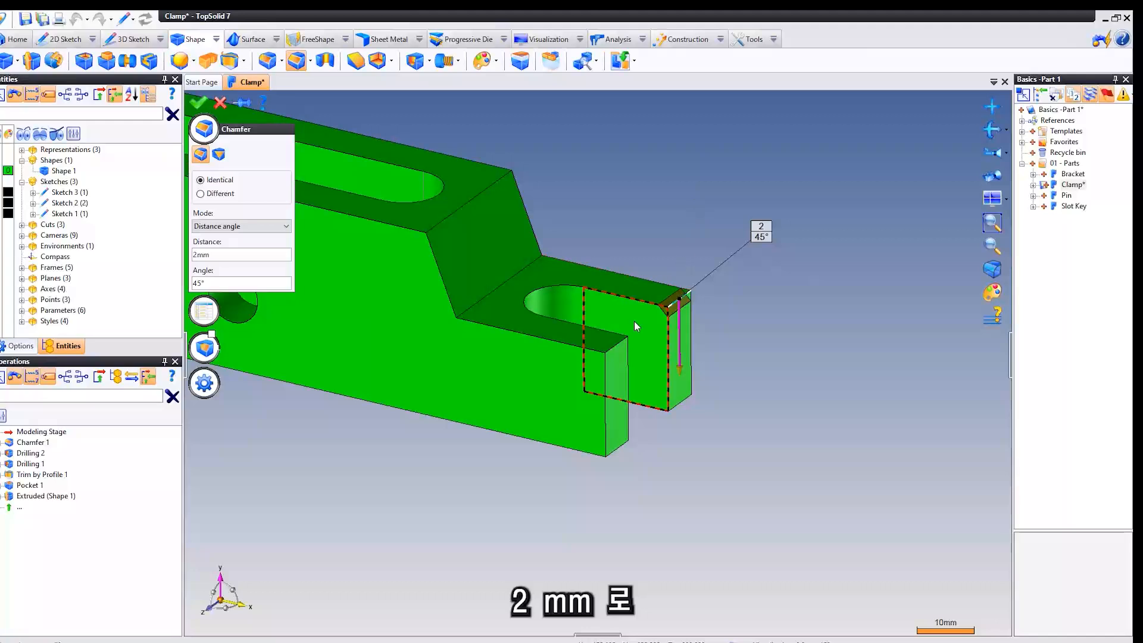
Add the front prong's upper end edge and both prongs' lower end edges to the chamfer and create it.
{"action": "left_click", "coordinate": [617, 343]}
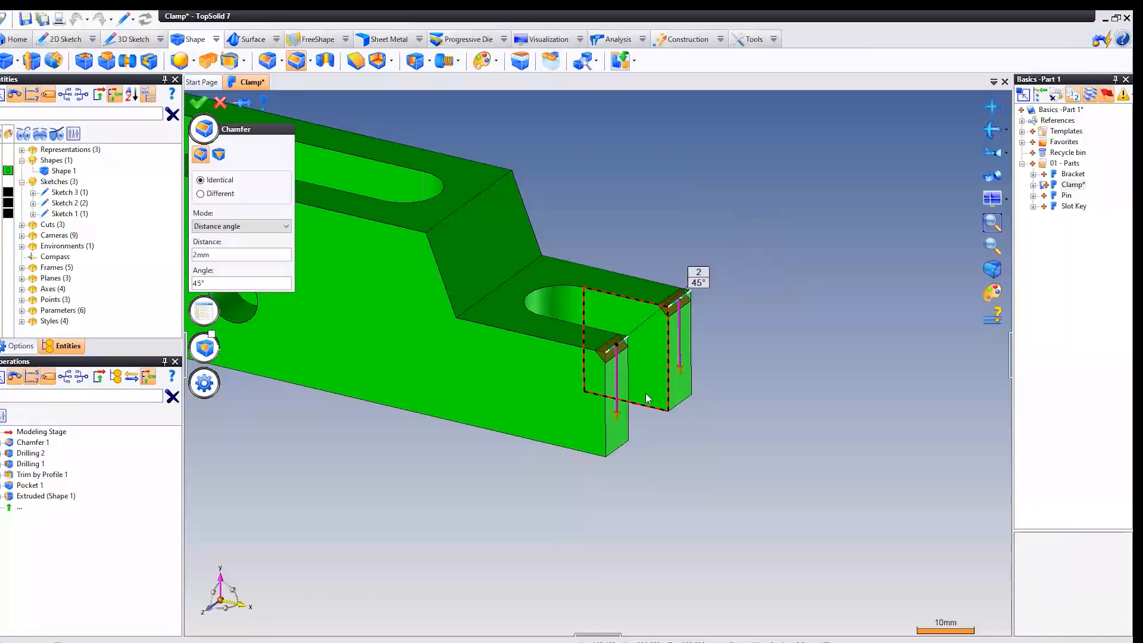
{"action": "left_click", "coordinate": [620, 449]}
{"action": "left_click", "coordinate": [685, 399]}
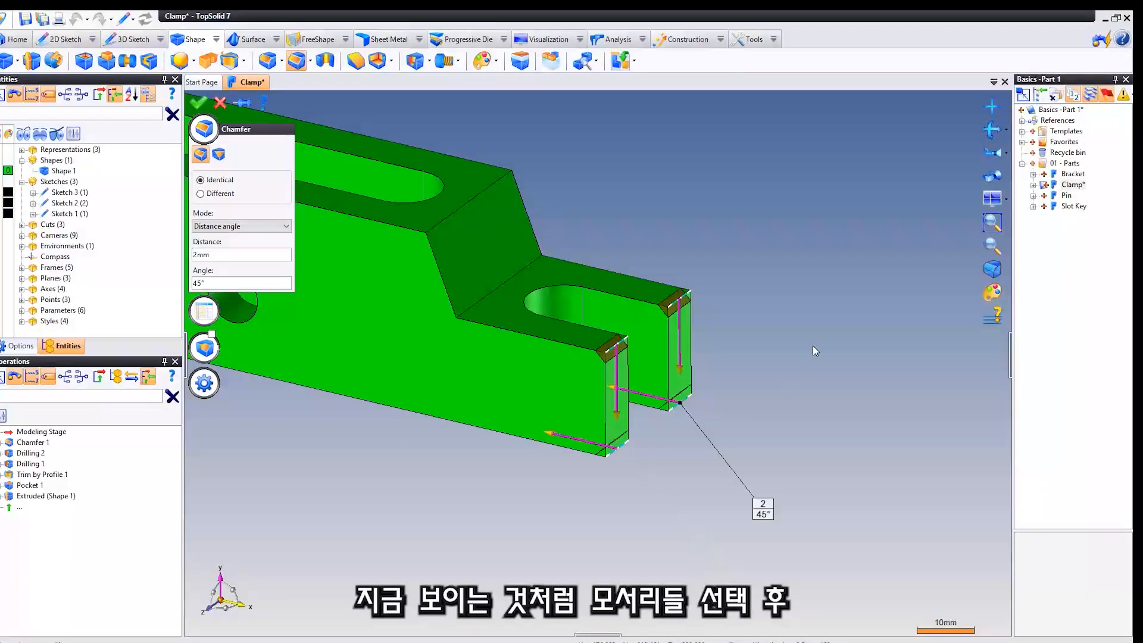
{"action": "right_click", "coordinate": [749, 228]}
{"action": "left_click", "coordinate": [748, 228]}
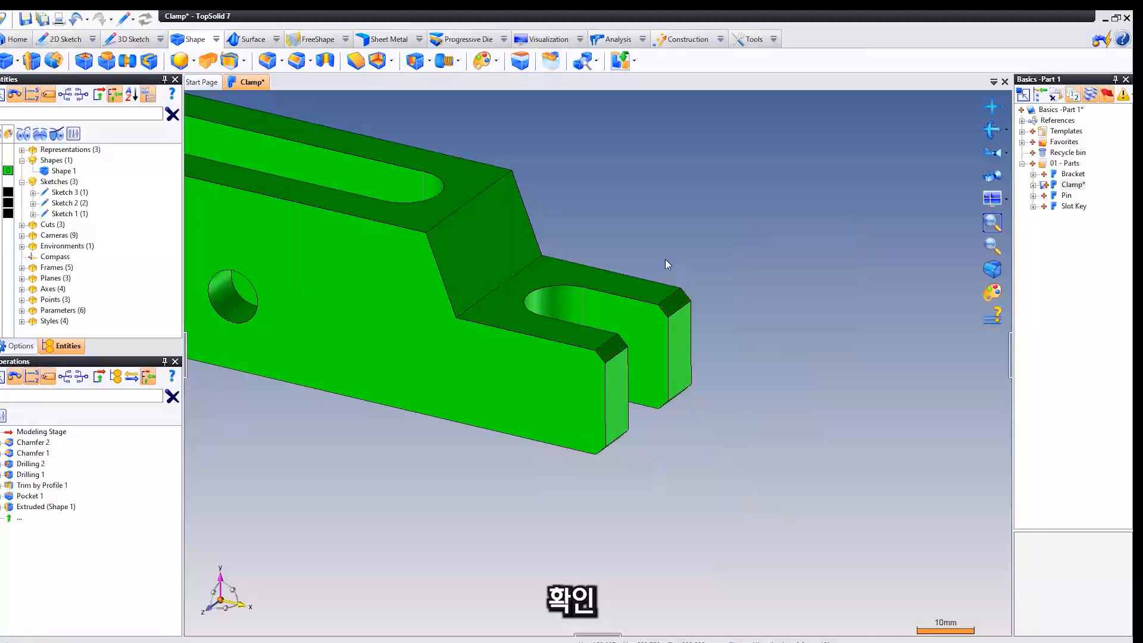
Open the Clamp part's properties from the project and set its description to Clamp and its part number to P04.
{"action": "middle_click_drag", "start_coordinate": [666, 259], "coordinate": [781, 343]}
{"action": "scroll", "coordinate": [664, 255], "scroll_direction": "down", "scroll_amount": 4}
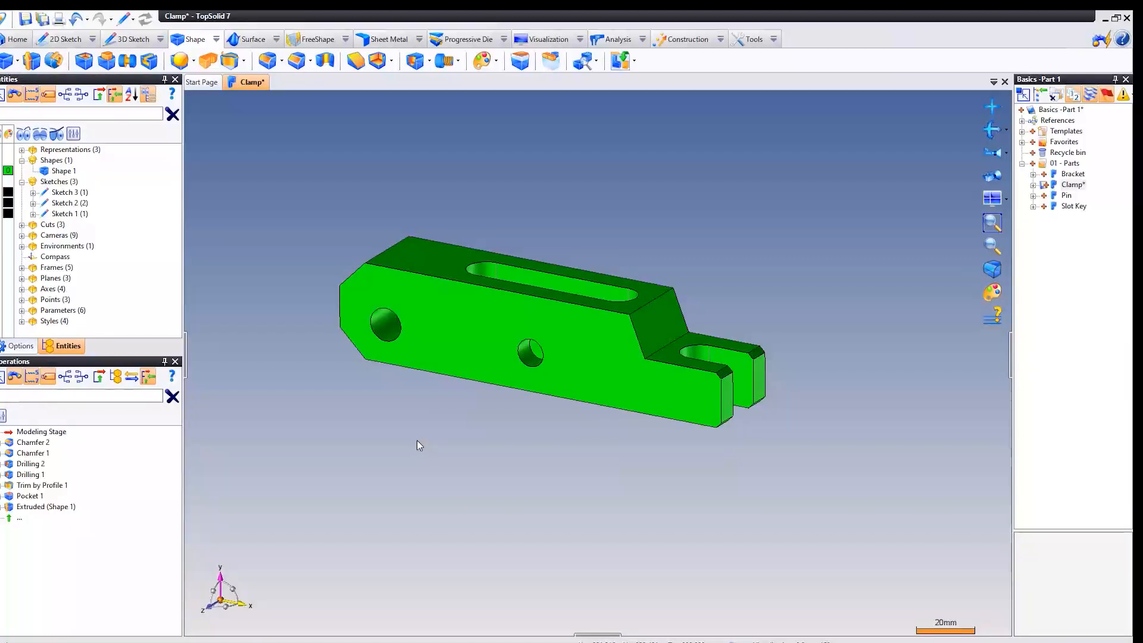
{"action": "right_click", "coordinate": [1060, 186]}
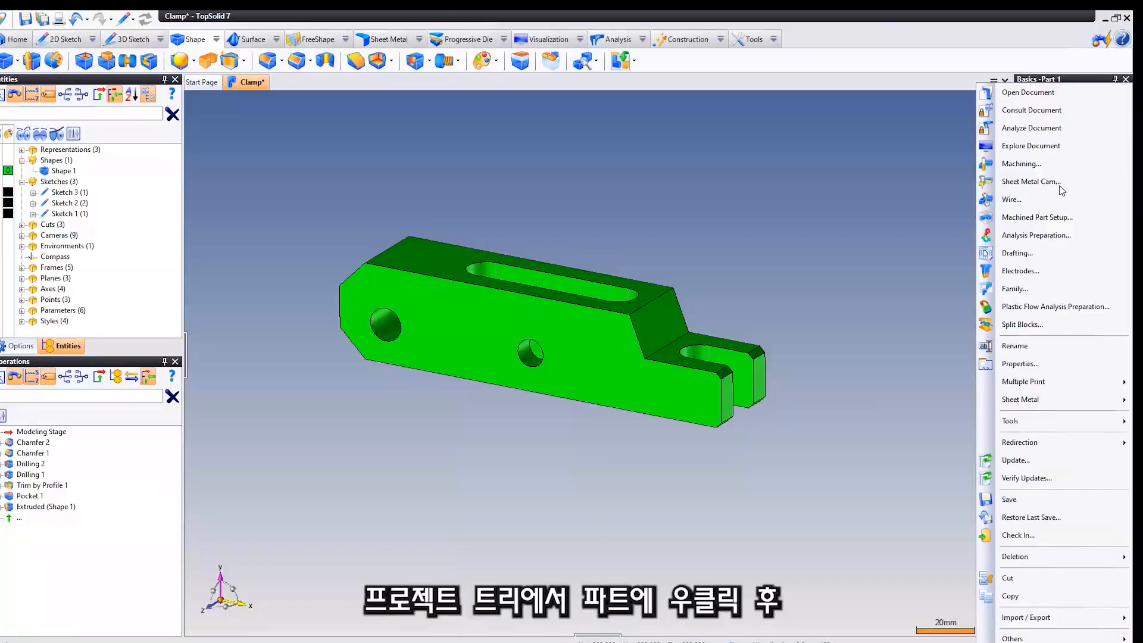
{"action": "left_click", "coordinate": [1028, 364]}
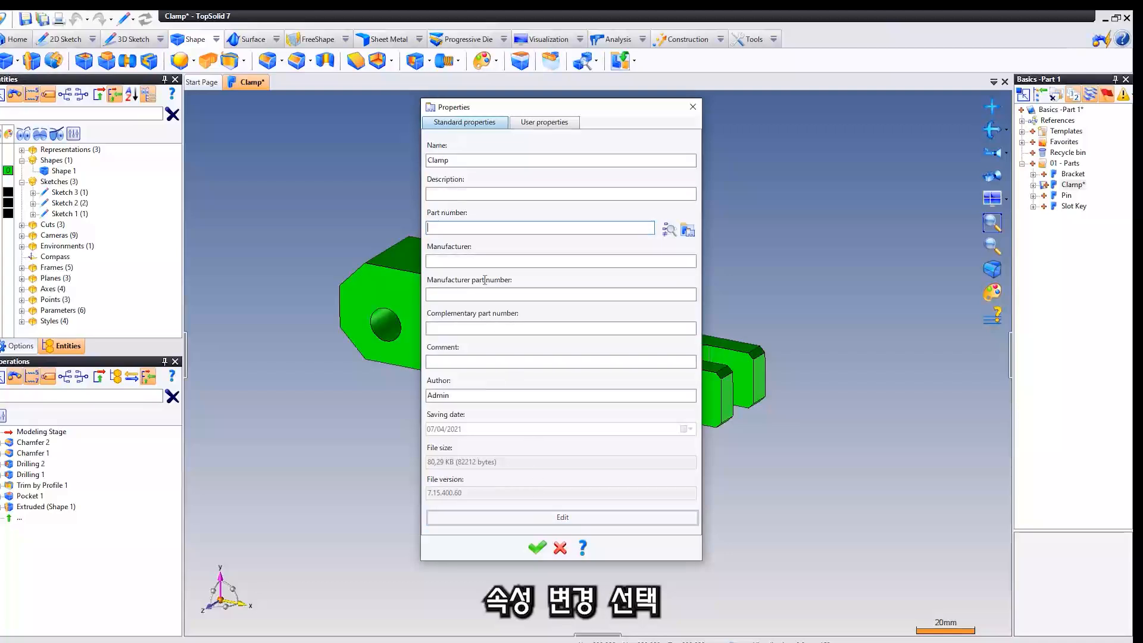
{"action": "double_click", "coordinate": [462, 159]}
{"action": "key", "text": "ctrl+c"}
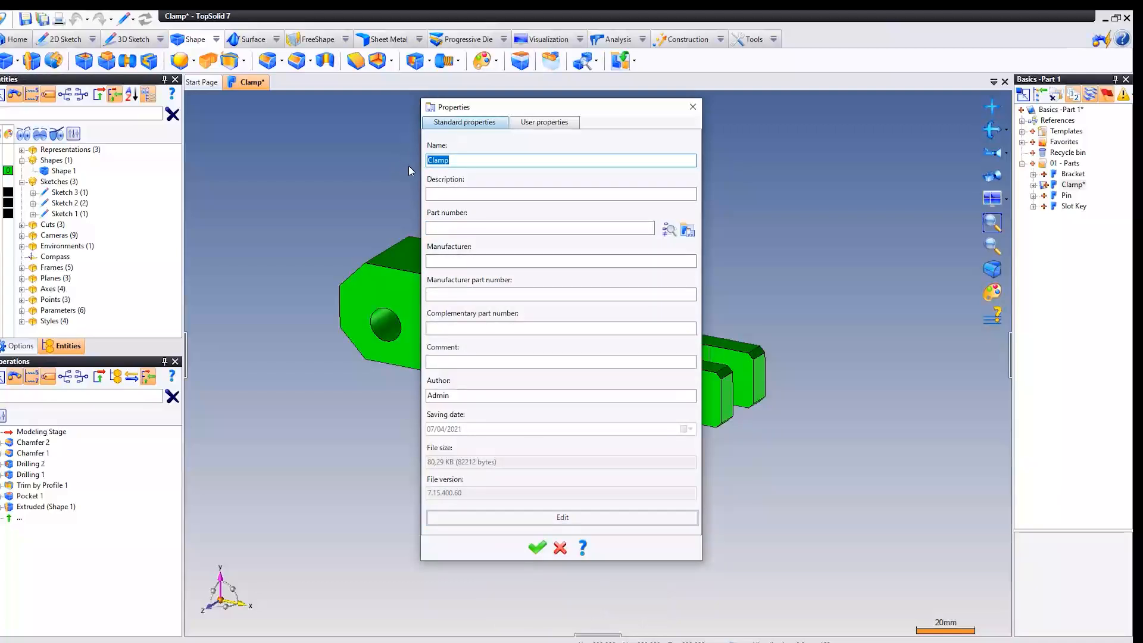
{"action": "left_click", "coordinate": [470, 193]}
{"action": "key", "text": "ctrl+v"}
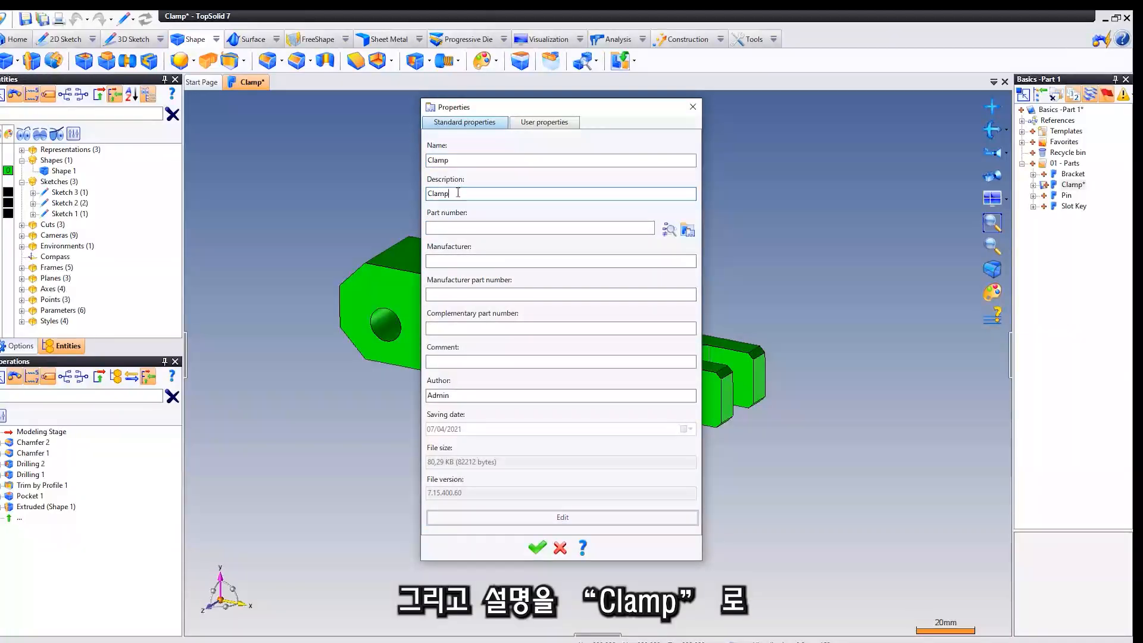
{"action": "left_click", "coordinate": [448, 225]}
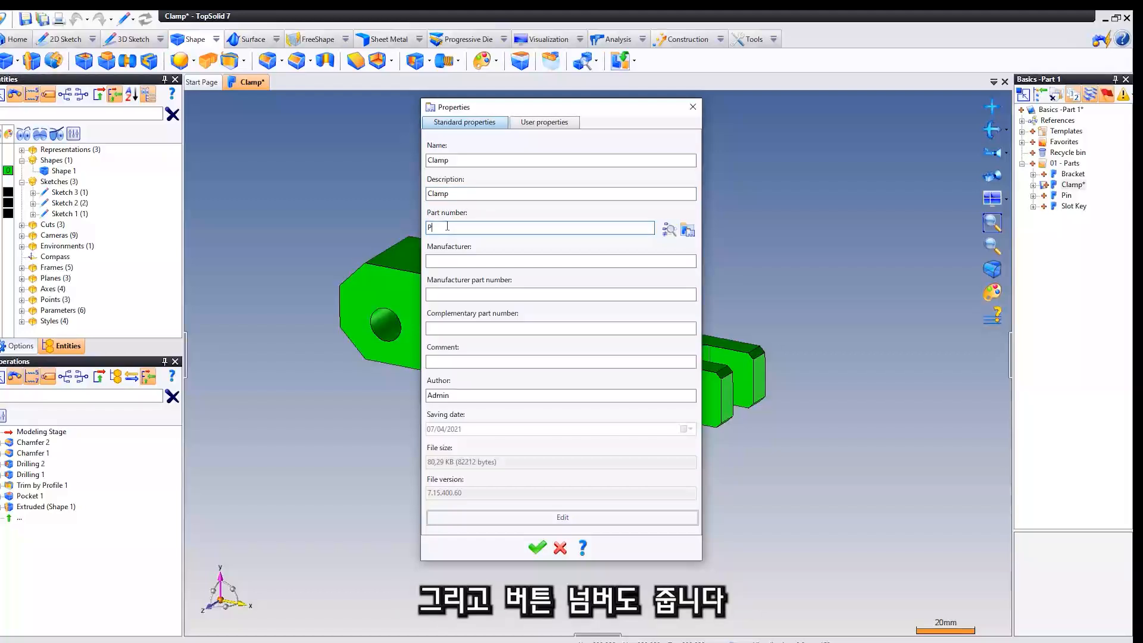
{"action": "type", "text": "P04"}
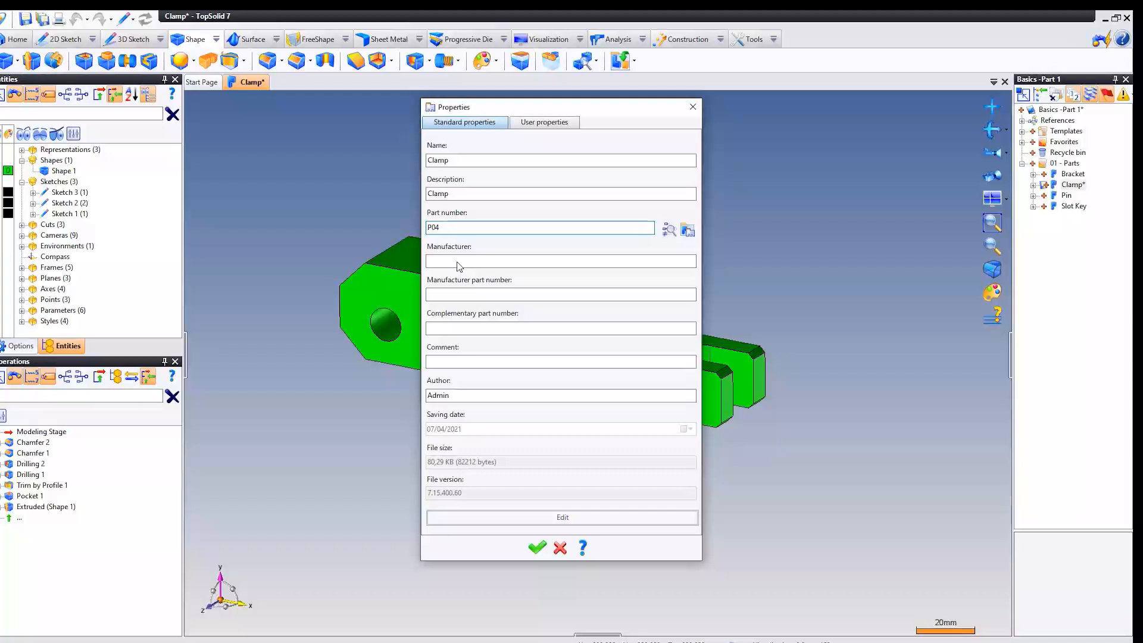
{"action": "left_click", "coordinate": [534, 546]}
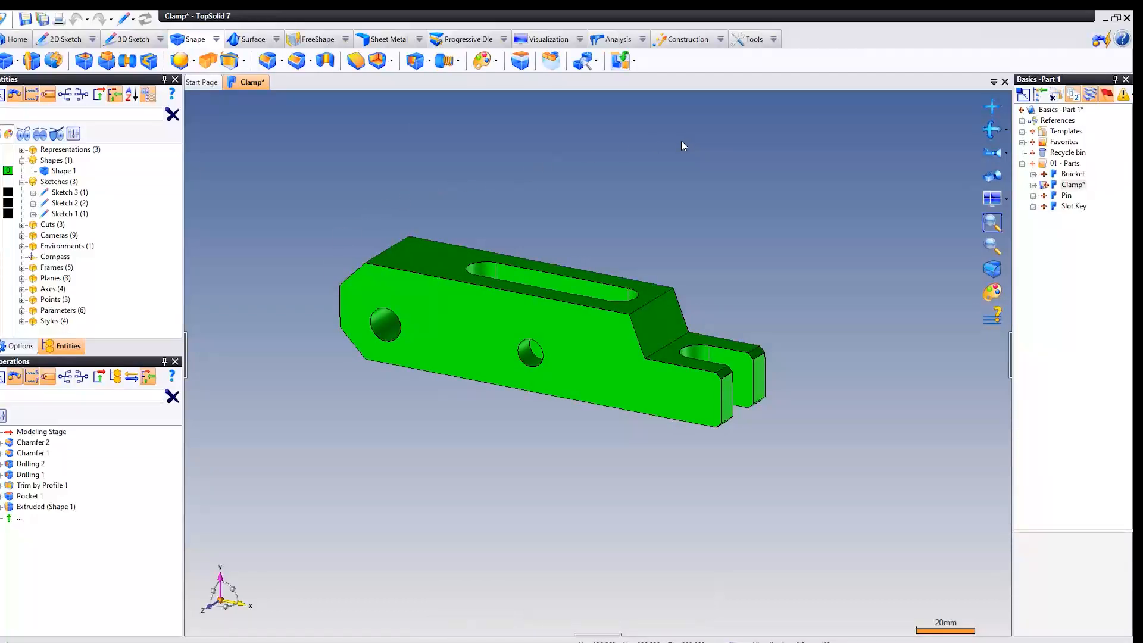
Assign the carbon steel material Steel C45 EN 10083-2 to the part, without coating or finishing.
{"action": "left_click", "coordinate": [749, 40]}
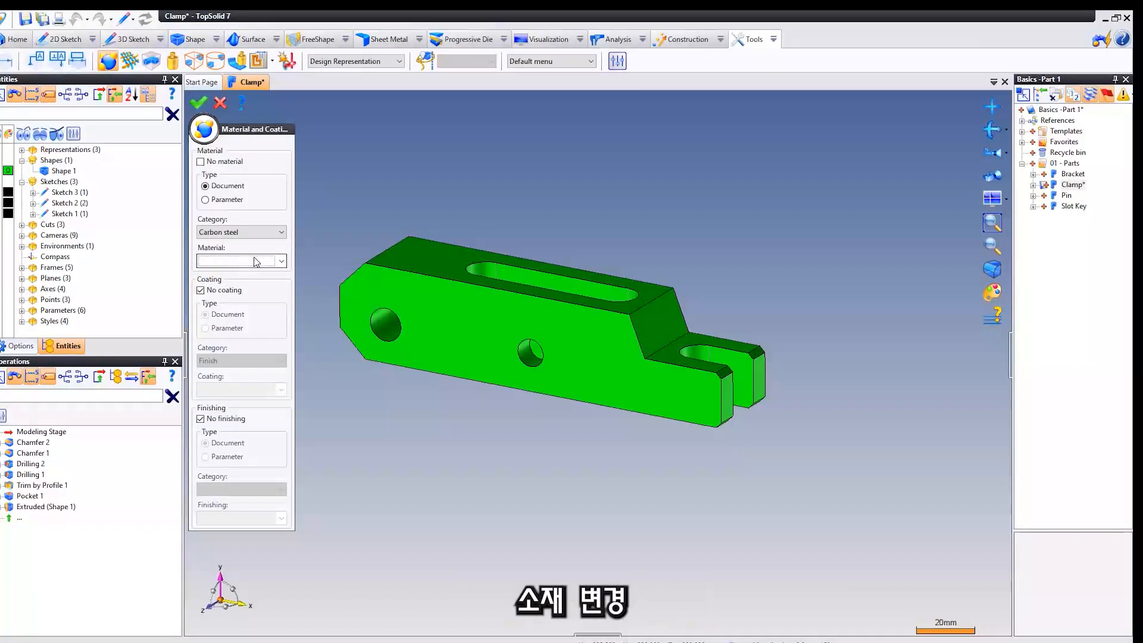
{"action": "left_click", "coordinate": [247, 263]}
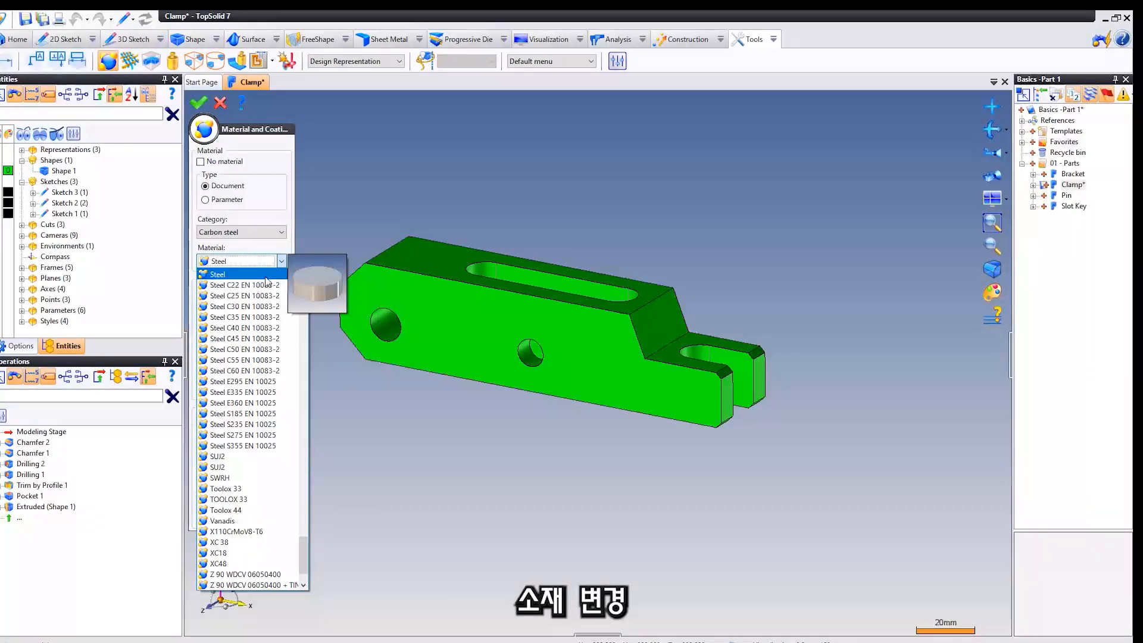
{"action": "left_click", "coordinate": [256, 338]}
{"action": "right_click", "coordinate": [374, 183]}
{"action": "left_click", "coordinate": [377, 187]}
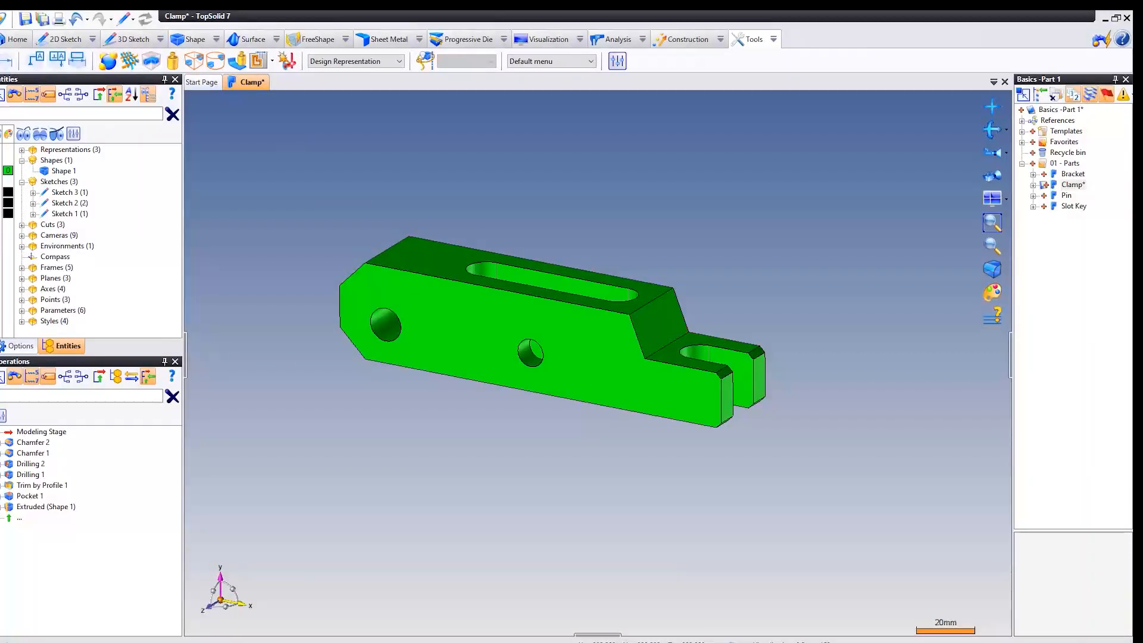
Save the Clamp document and bring up its document commands again.
{"action": "right_click", "coordinate": [249, 83]}
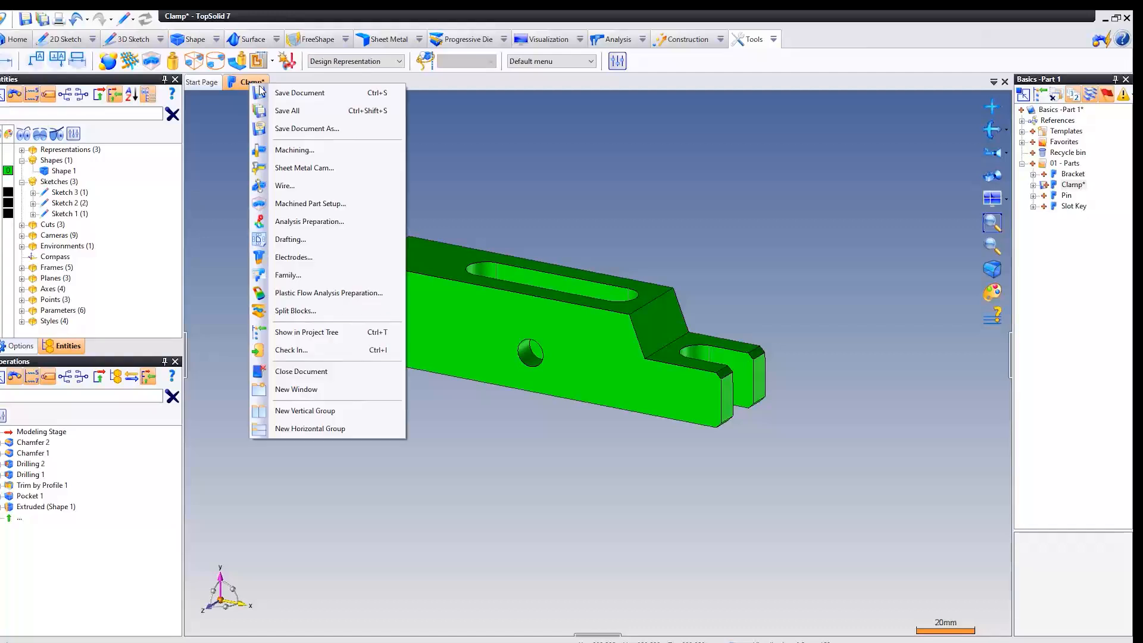
{"action": "left_click", "coordinate": [268, 90]}
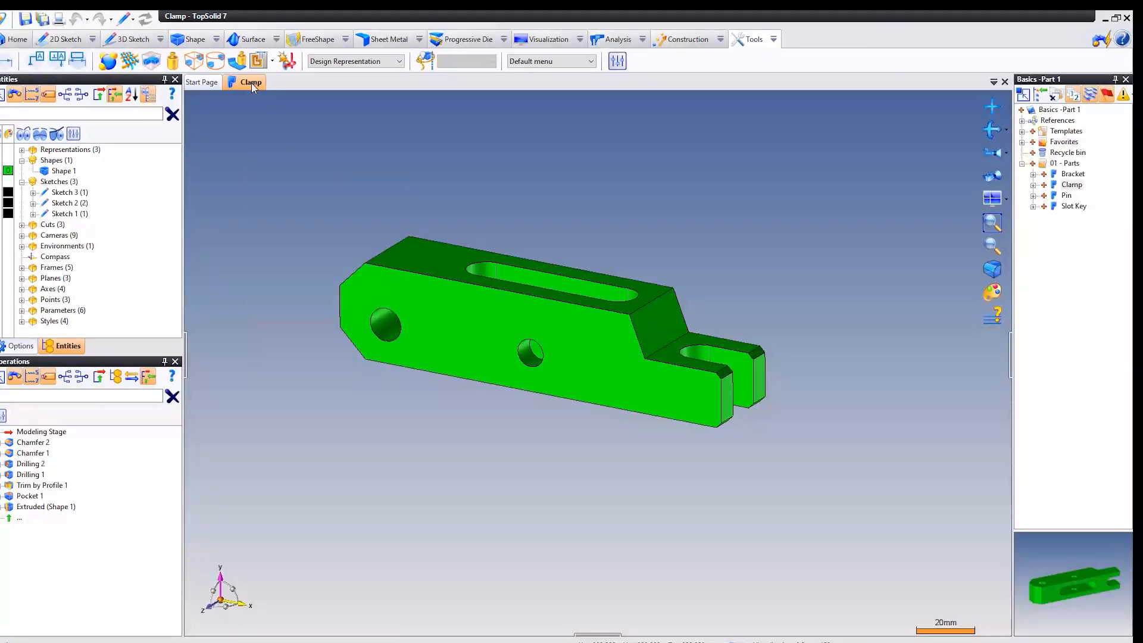
{"action": "right_click", "coordinate": [251, 84]}
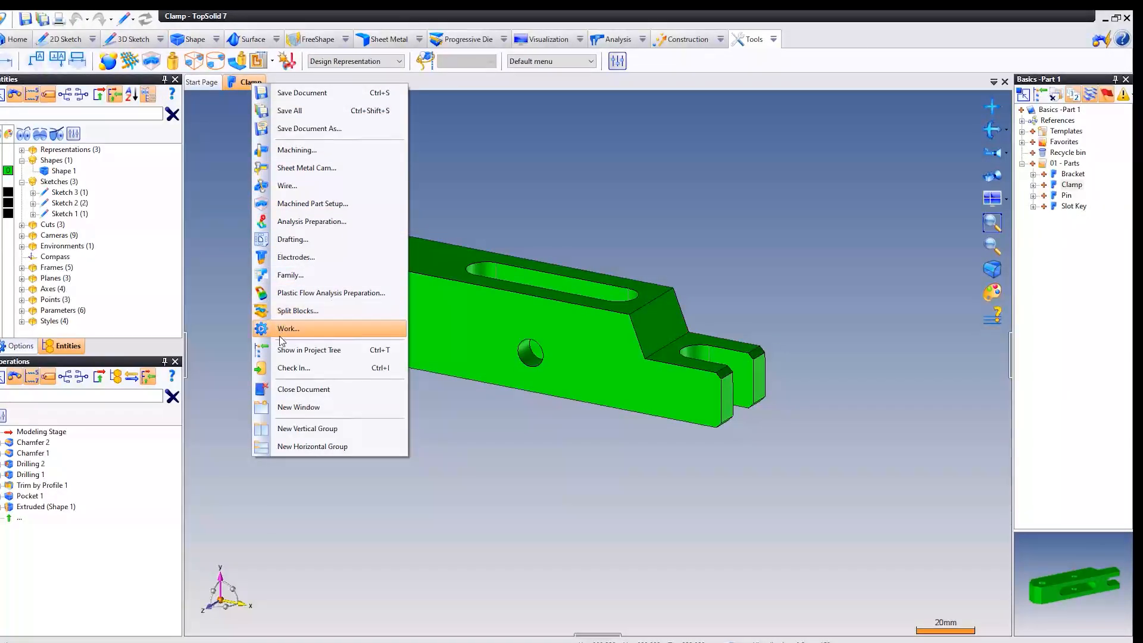